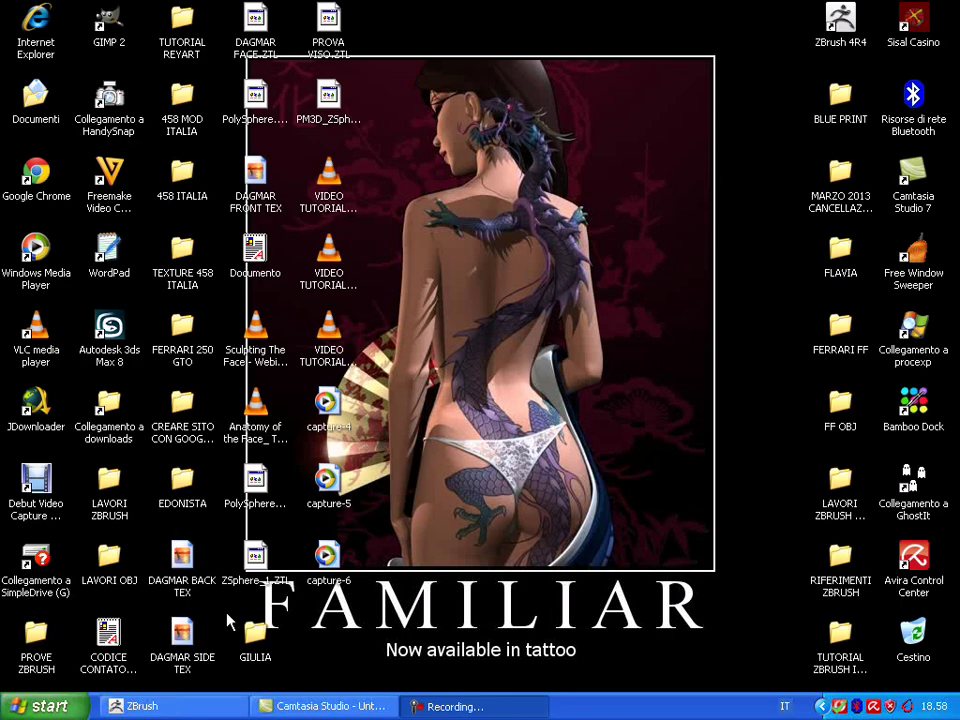
Bring ZBrush to the front and show the tool picker over the head model.
{"action": "left_click", "coordinate": [218, 708]}
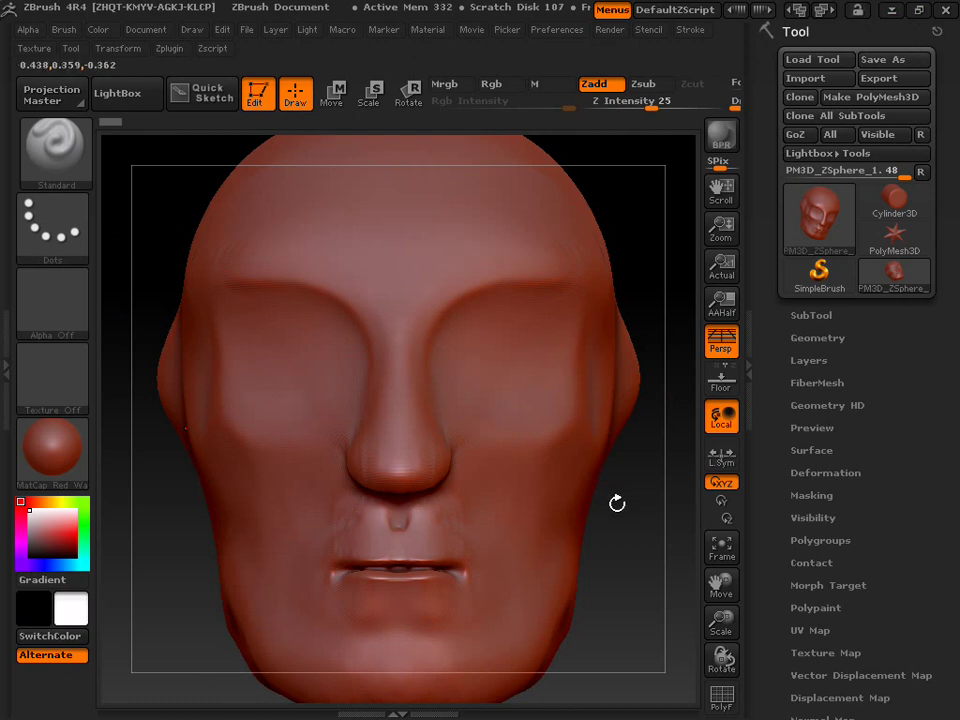
{"action": "left_click", "coordinate": [808, 220]}
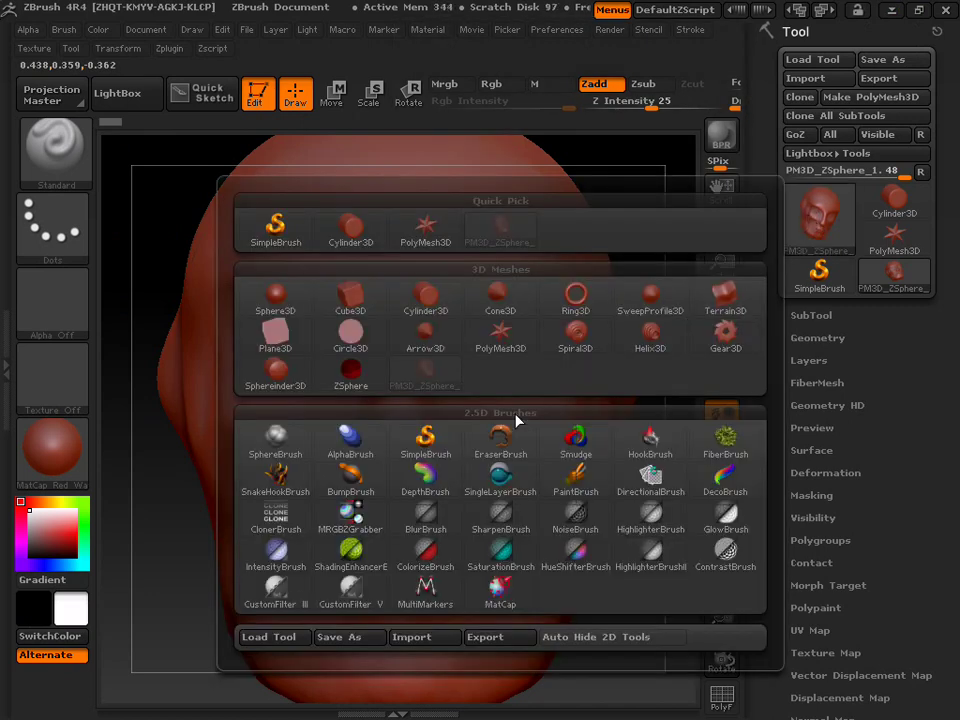
Load the Sphere3D primitive and append the PM3D_ZSphere head as a second subtool.
{"action": "left_click", "coordinate": [276, 300]}
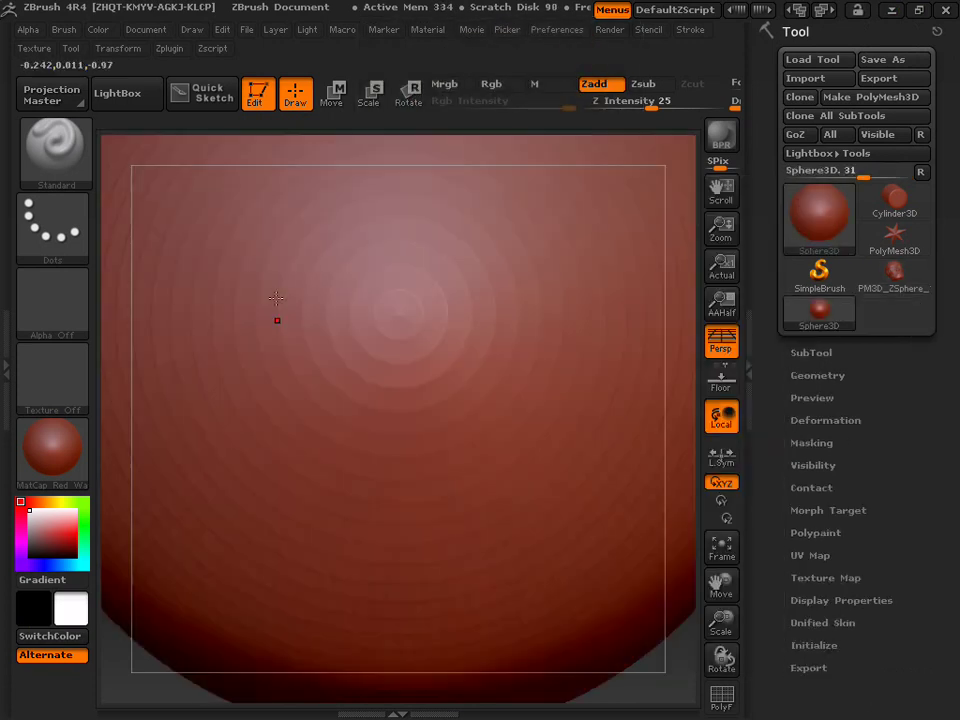
{"action": "left_click", "coordinate": [805, 353]}
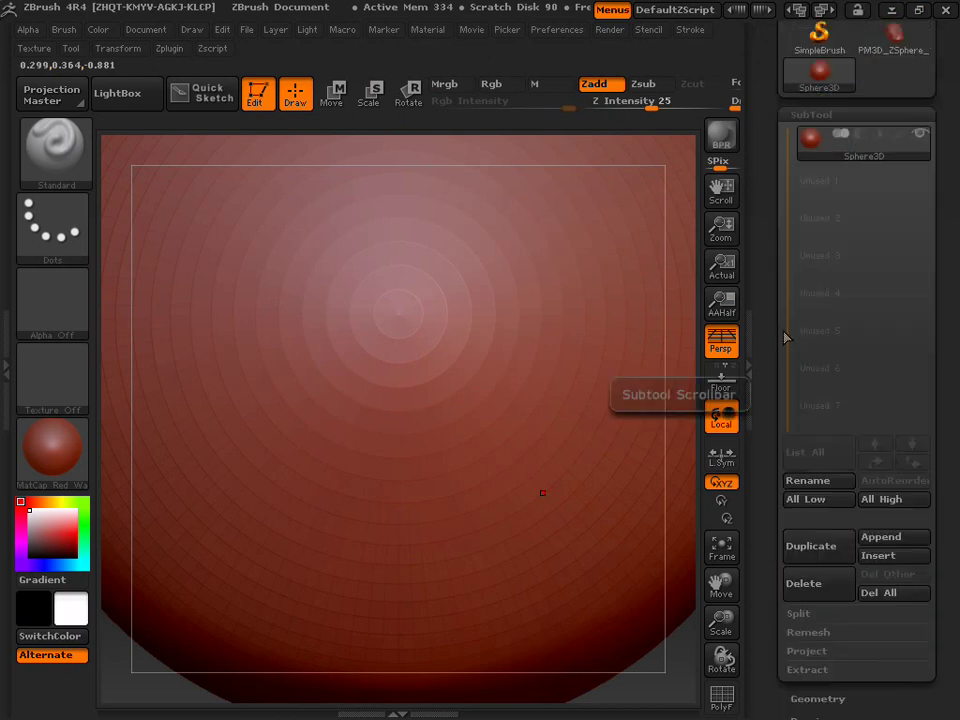
{"action": "left_click", "coordinate": [897, 538]}
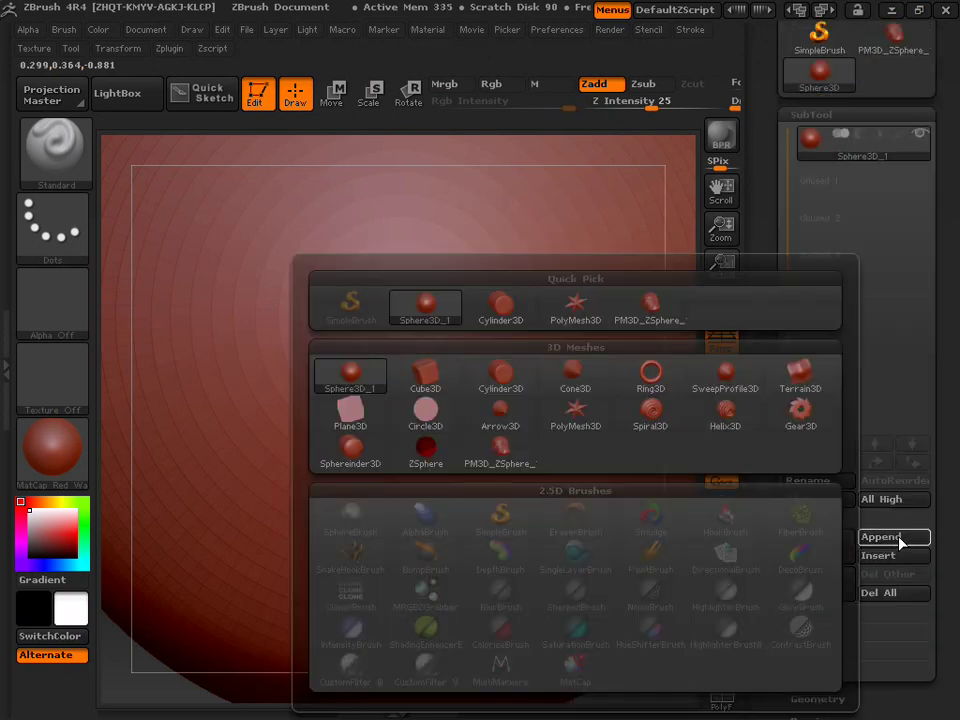
{"action": "left_click", "coordinate": [648, 318]}
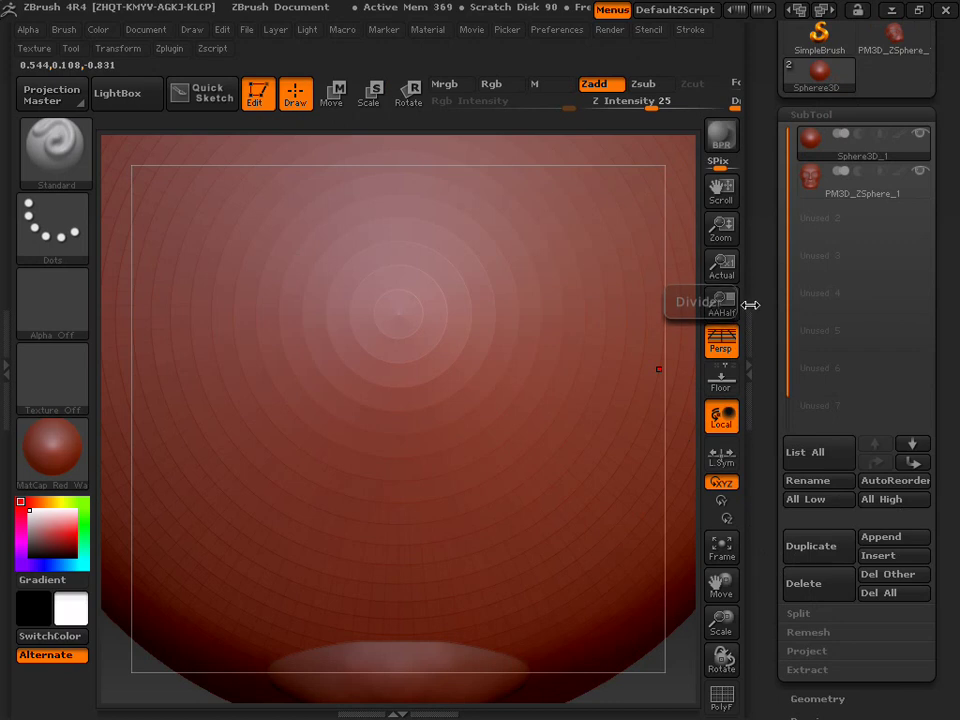
{"action": "left_click_drag", "start_coordinate": [757, 296], "coordinate": [761, 386]}
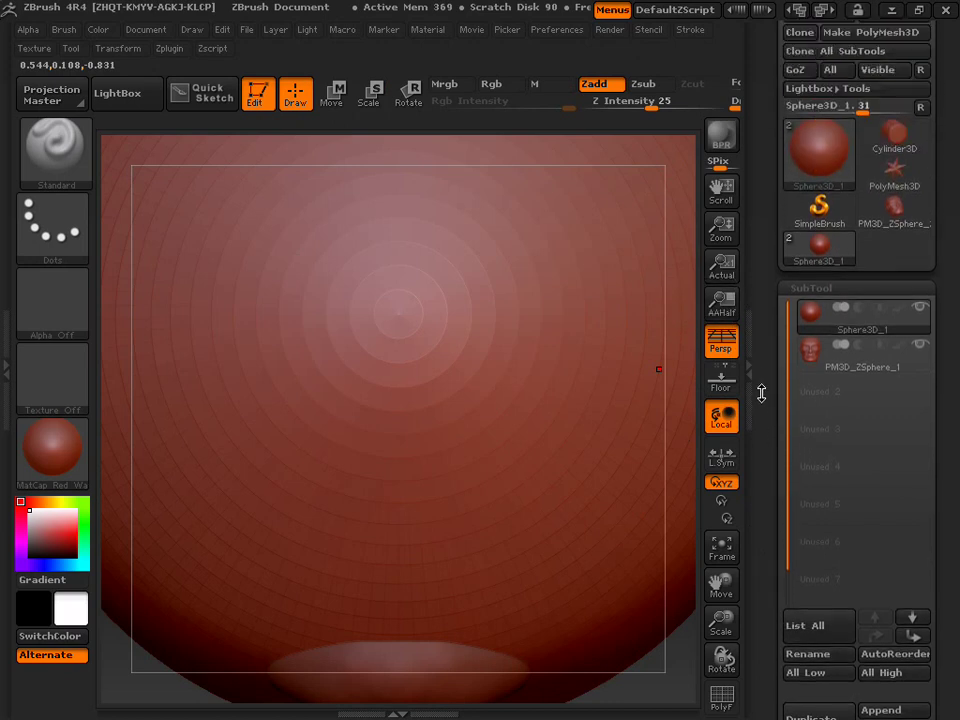
{"action": "scroll", "coordinate": [761, 386], "scroll_direction": "down", "scroll_amount": 1}
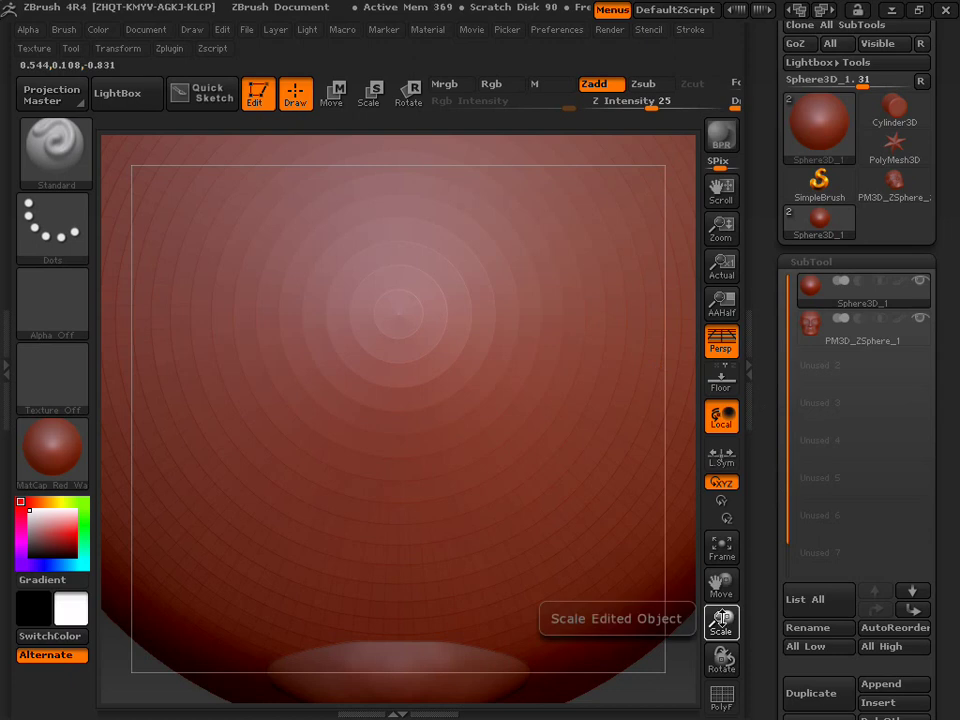
Zoom out and frame the whole sphere in the view.
{"action": "left_click_drag", "start_coordinate": [721, 596], "coordinate": [721, 568]}
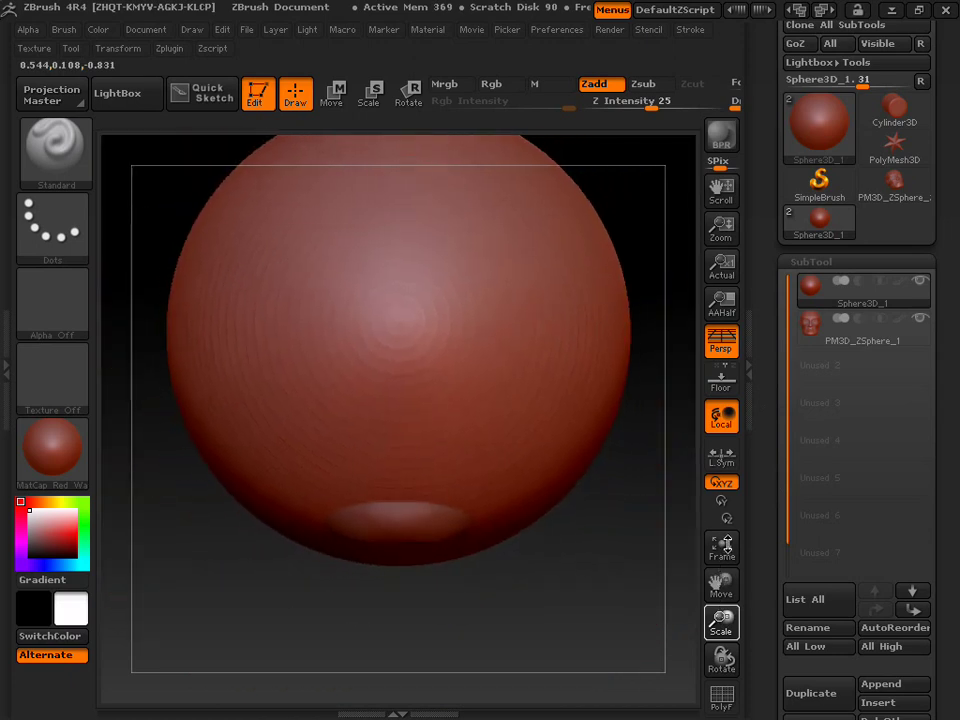
{"action": "left_click_drag", "start_coordinate": [722, 566], "coordinate": [724, 548]}
{"action": "left_click", "coordinate": [724, 548]}
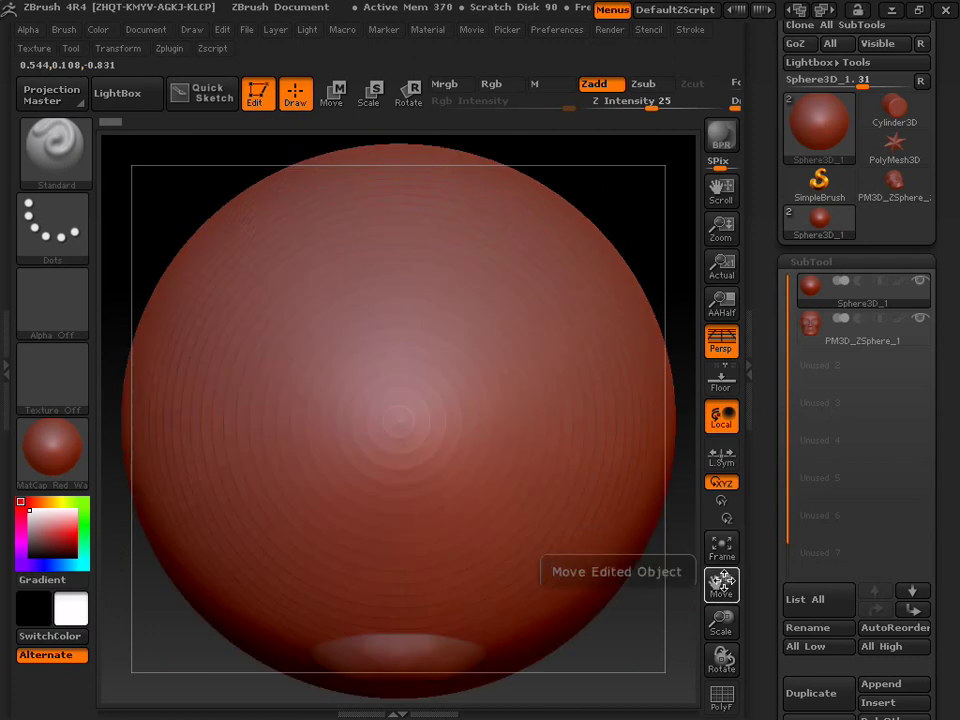
{"action": "left_click_drag", "start_coordinate": [719, 620], "coordinate": [716, 590]}
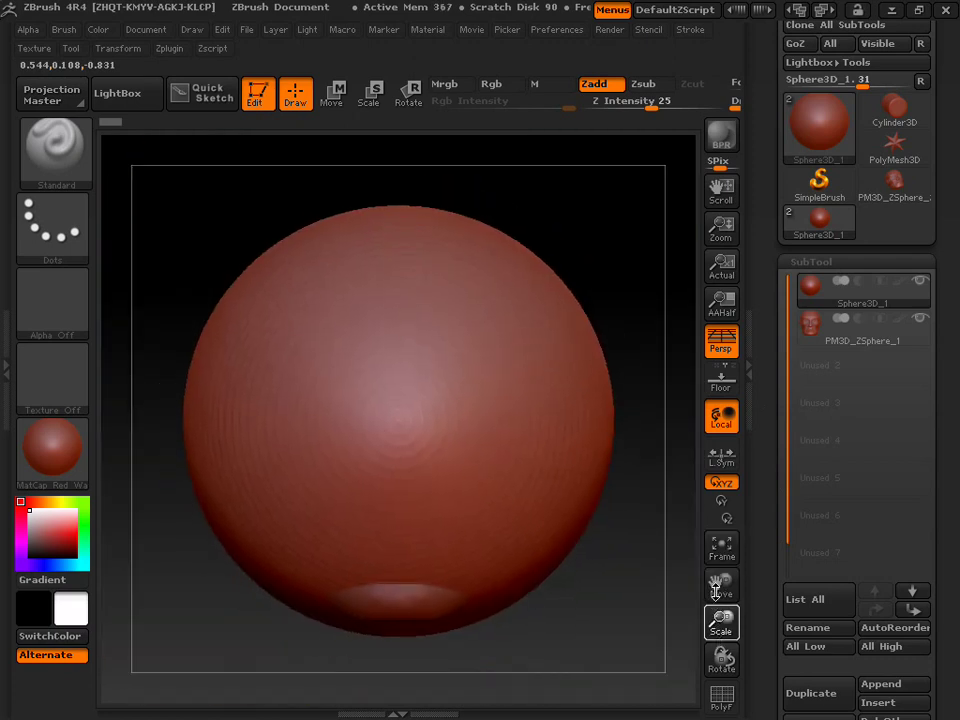
Shrink the sphere with Deformation Size -100 so it hides inside the head.
{"action": "left_click_drag", "start_coordinate": [776, 411], "coordinate": [774, 240]}
{"action": "left_click", "coordinate": [801, 369]}
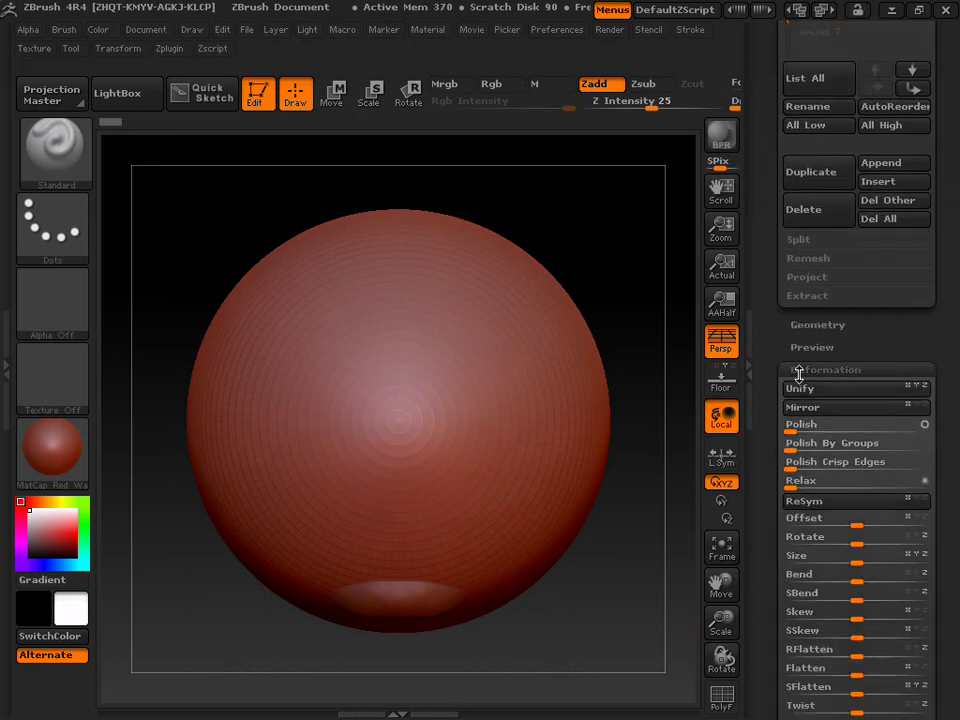
{"action": "scroll", "coordinate": [790, 385], "scroll_direction": "down", "scroll_amount": 5}
{"action": "scroll", "coordinate": [797, 390], "scroll_direction": "up", "scroll_amount": 1}
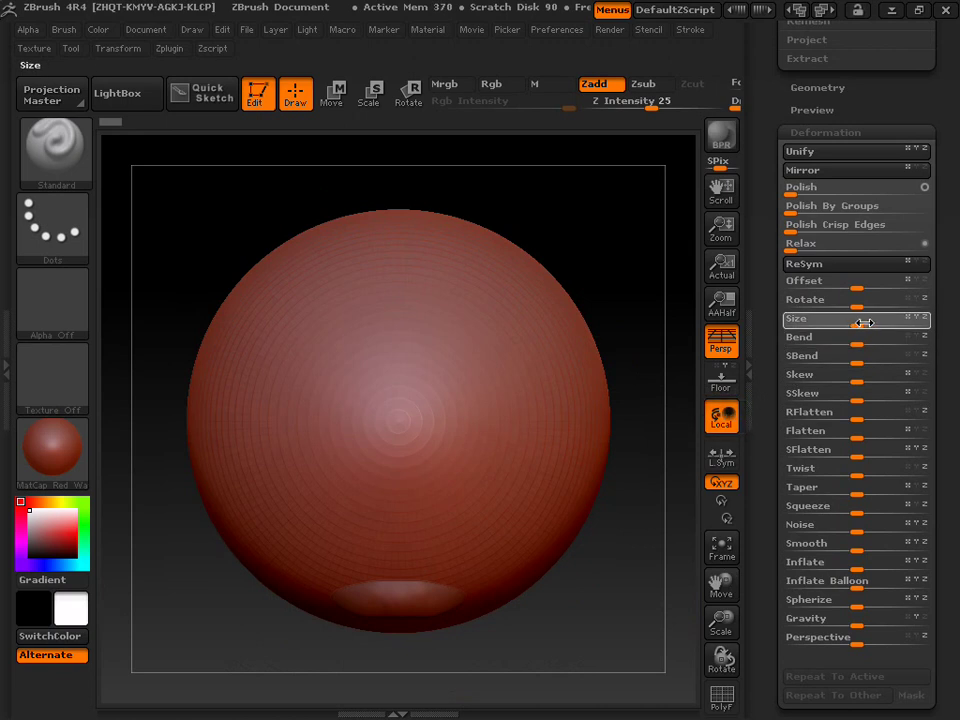
{"action": "left_click", "coordinate": [869, 322]}
{"action": "left_click", "coordinate": [857, 323]}
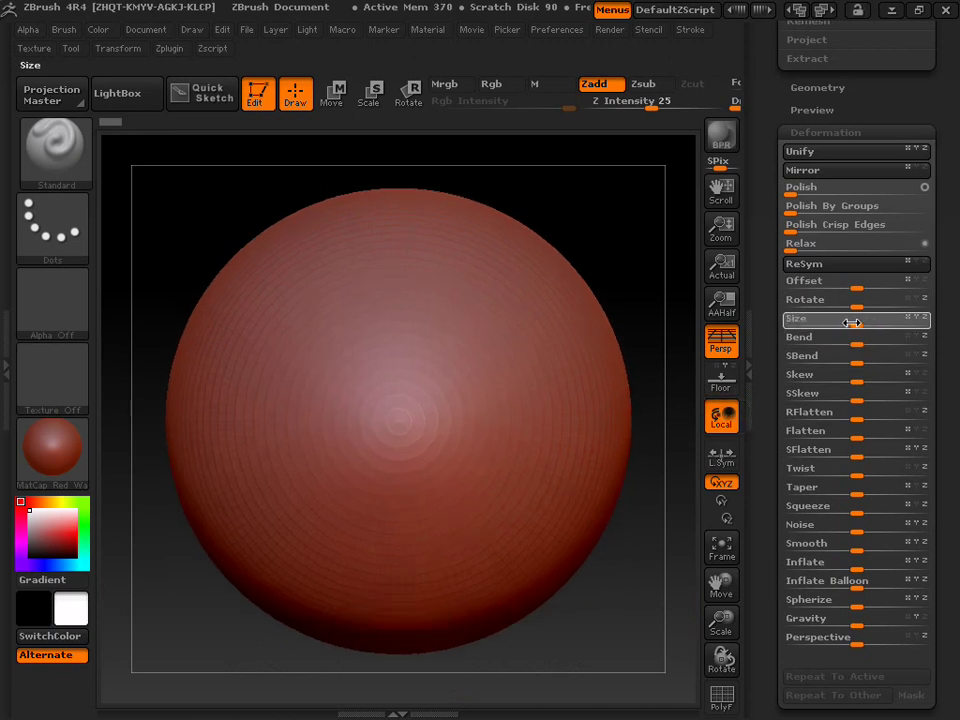
{"action": "left_click", "coordinate": [845, 322]}
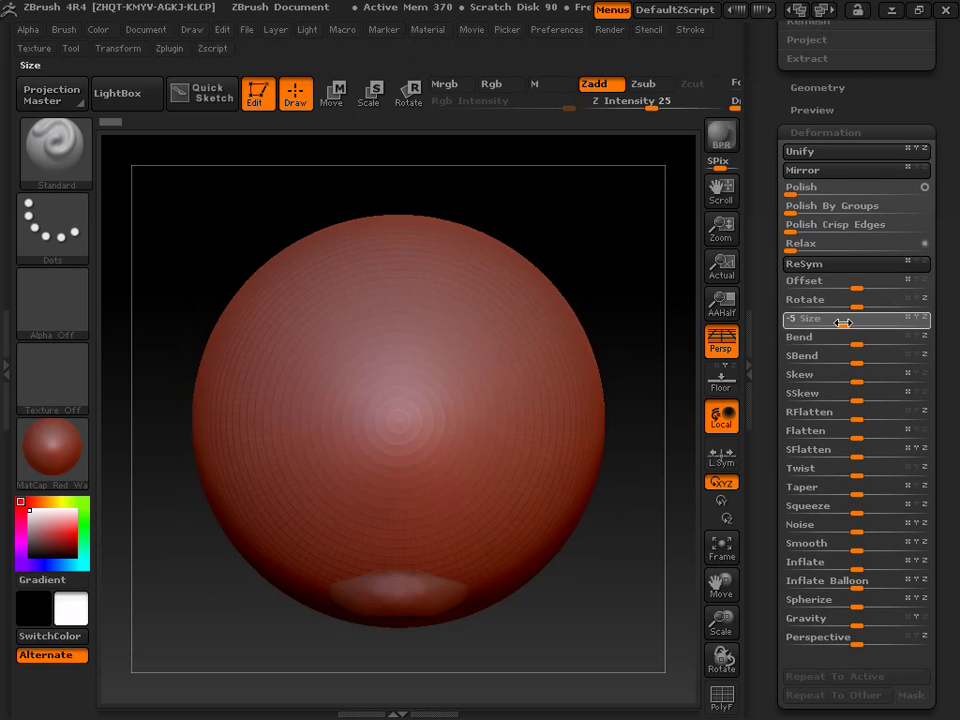
{"action": "left_click_drag", "start_coordinate": [845, 322], "coordinate": [797, 322]}
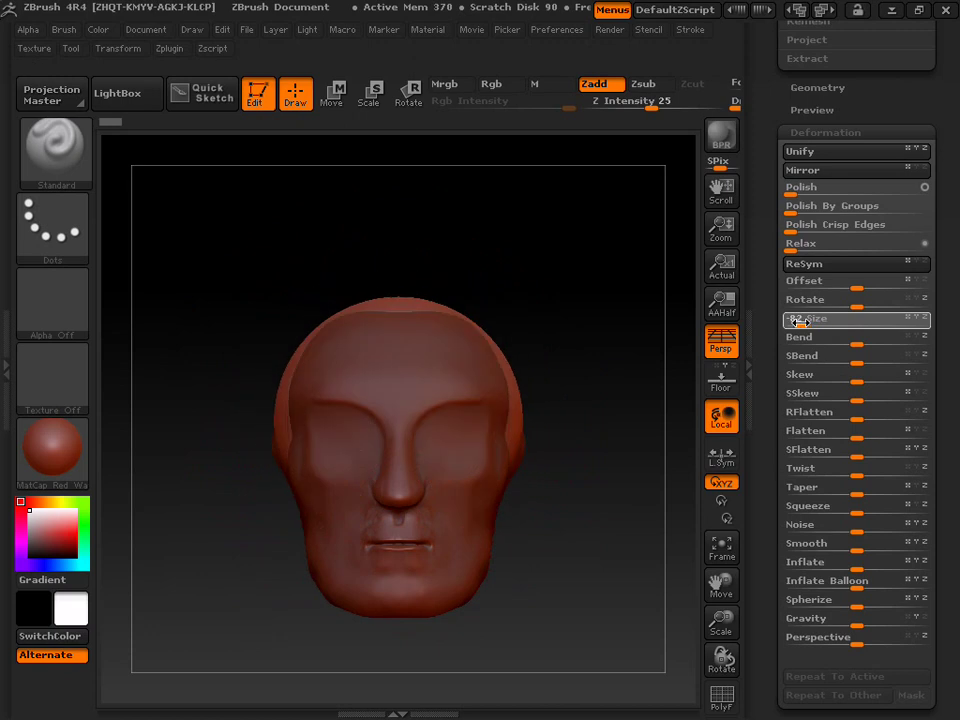
{"action": "left_click_drag", "start_coordinate": [797, 322], "coordinate": [769, 322]}
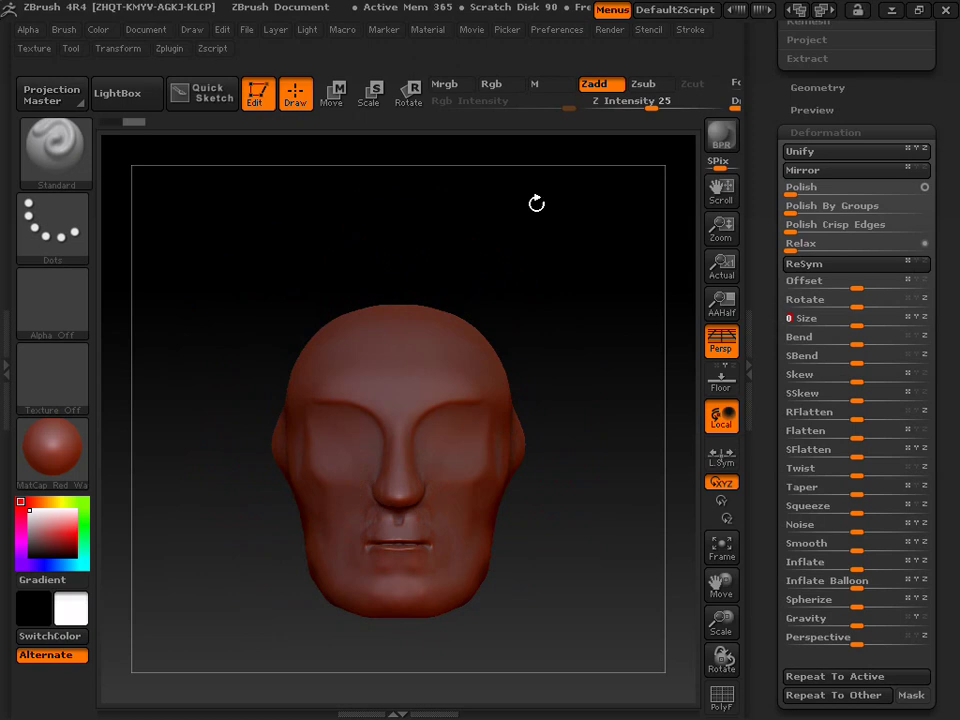
Turn on Transp to see through the head and reduce the sphere with Size -20.
{"action": "left_click", "coordinate": [117, 50]}
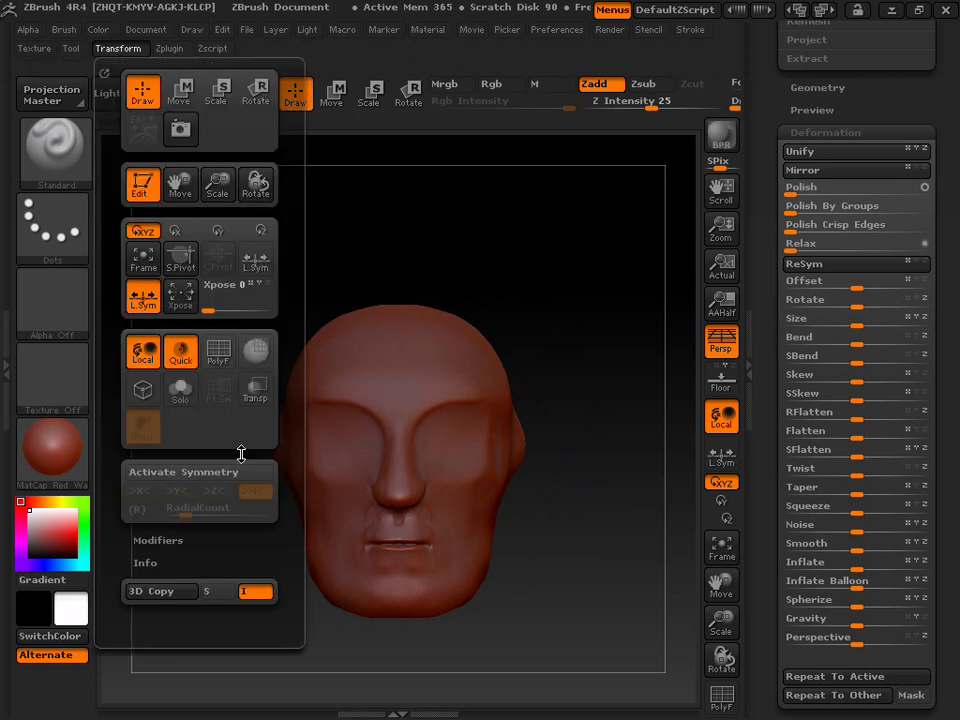
{"action": "left_click", "coordinate": [250, 392]}
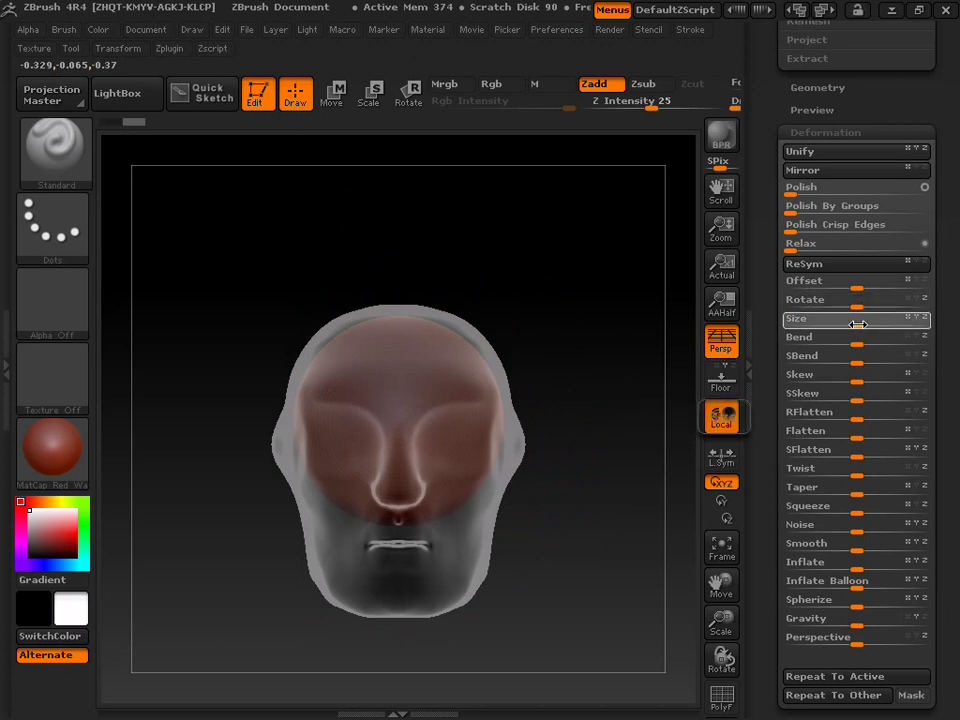
{"action": "left_click_drag", "start_coordinate": [847, 323], "coordinate": [531, 317]}
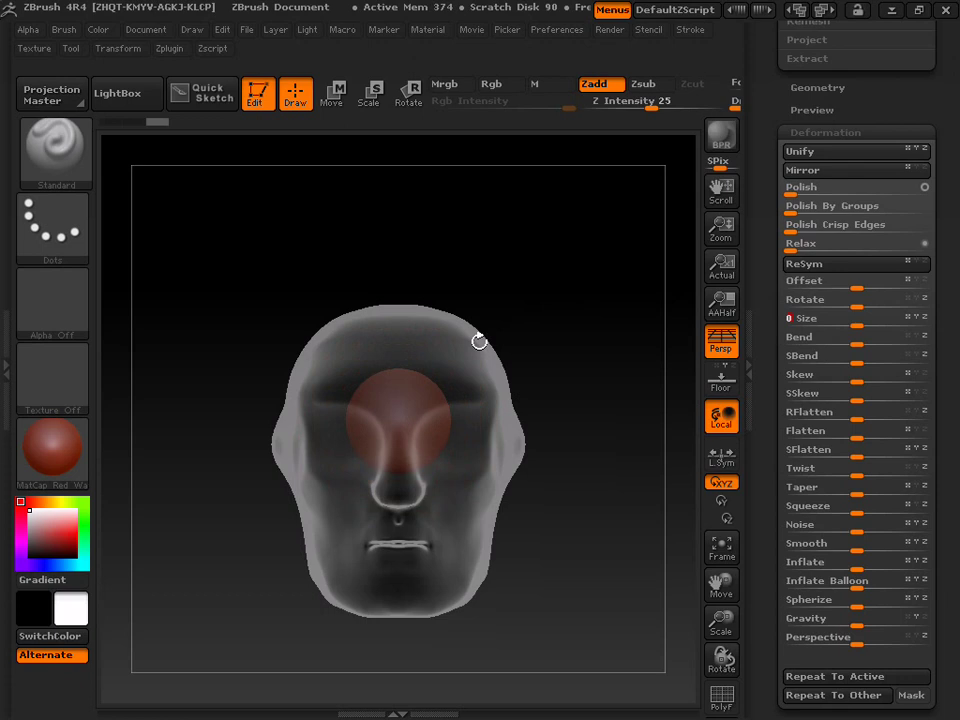
Enable Move mode and undo the accidental stroke on the forehead.
{"action": "left_click", "coordinate": [336, 95]}
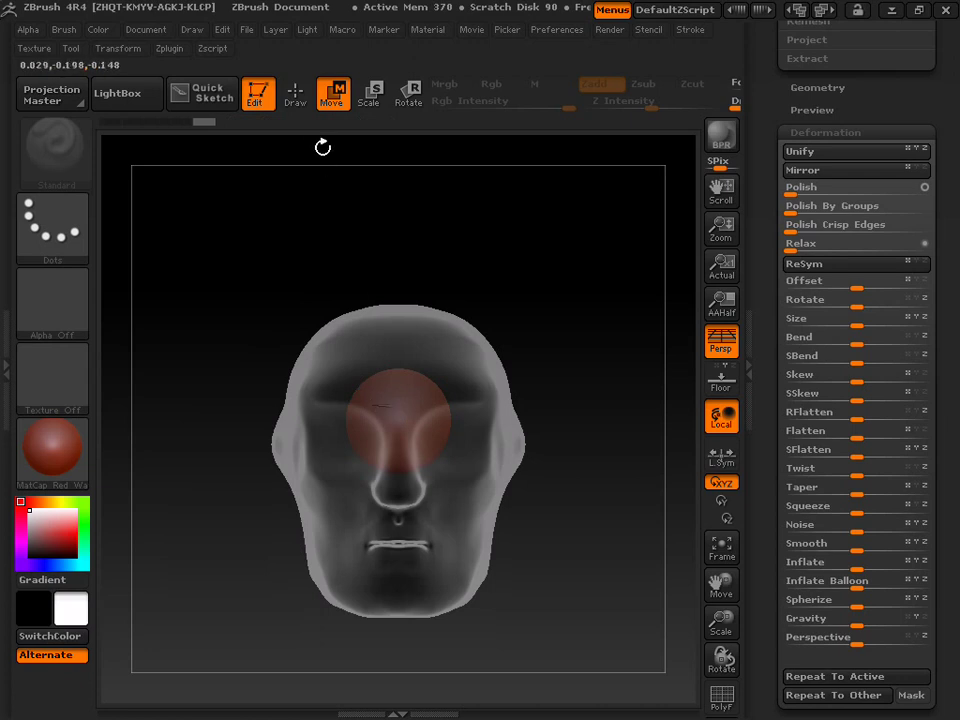
{"action": "left_click", "coordinate": [180, 122]}
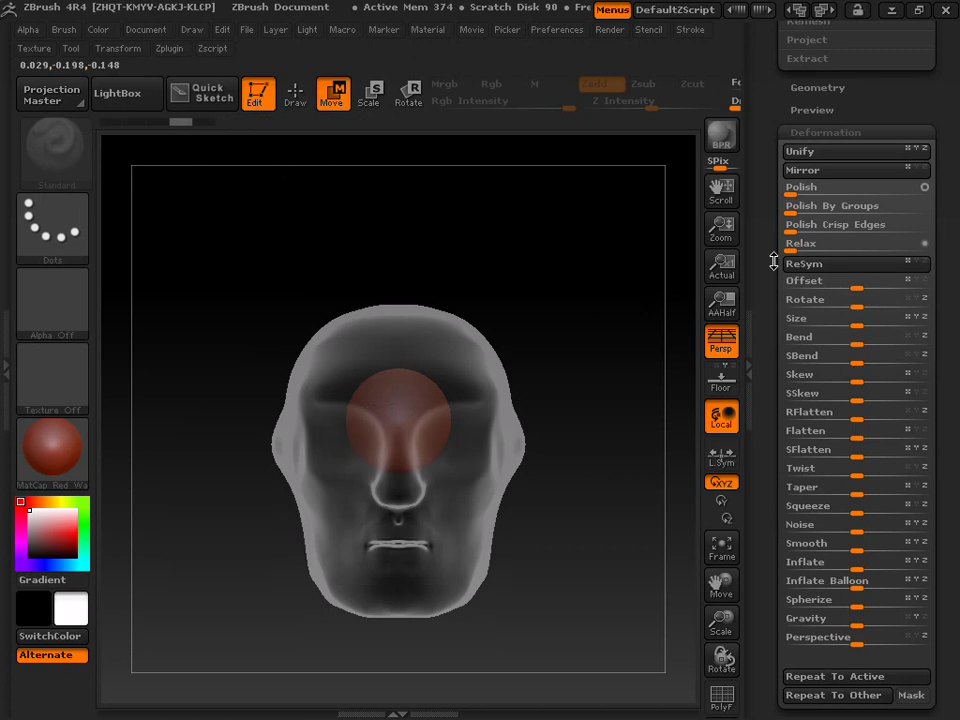
{"action": "left_click_drag", "start_coordinate": [776, 261], "coordinate": [767, 473]}
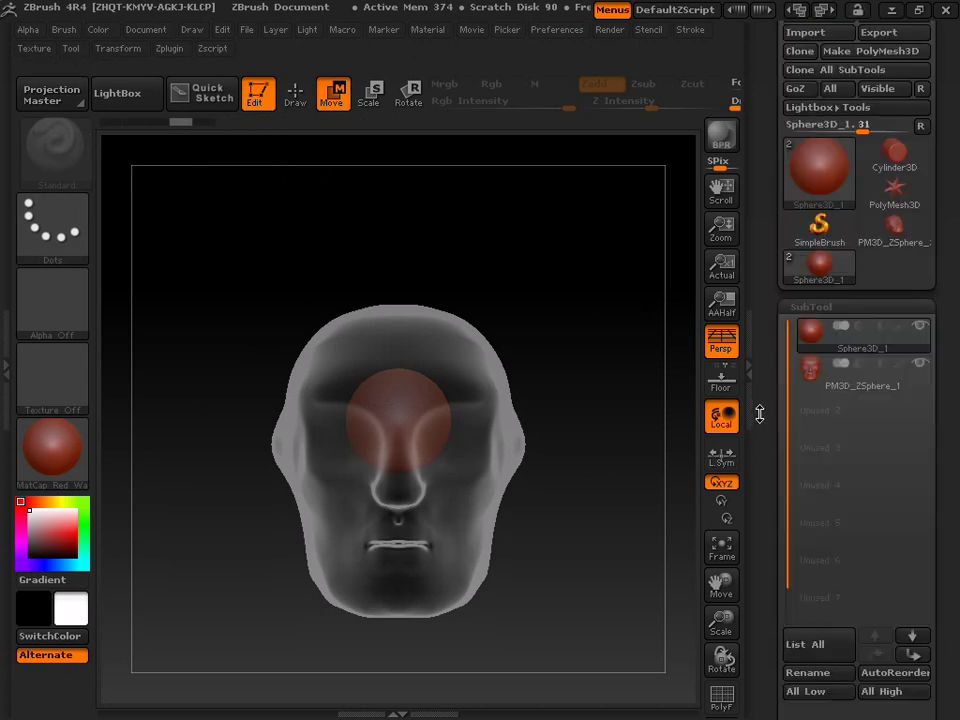
{"action": "left_click_drag", "start_coordinate": [760, 414], "coordinate": [760, 462]}
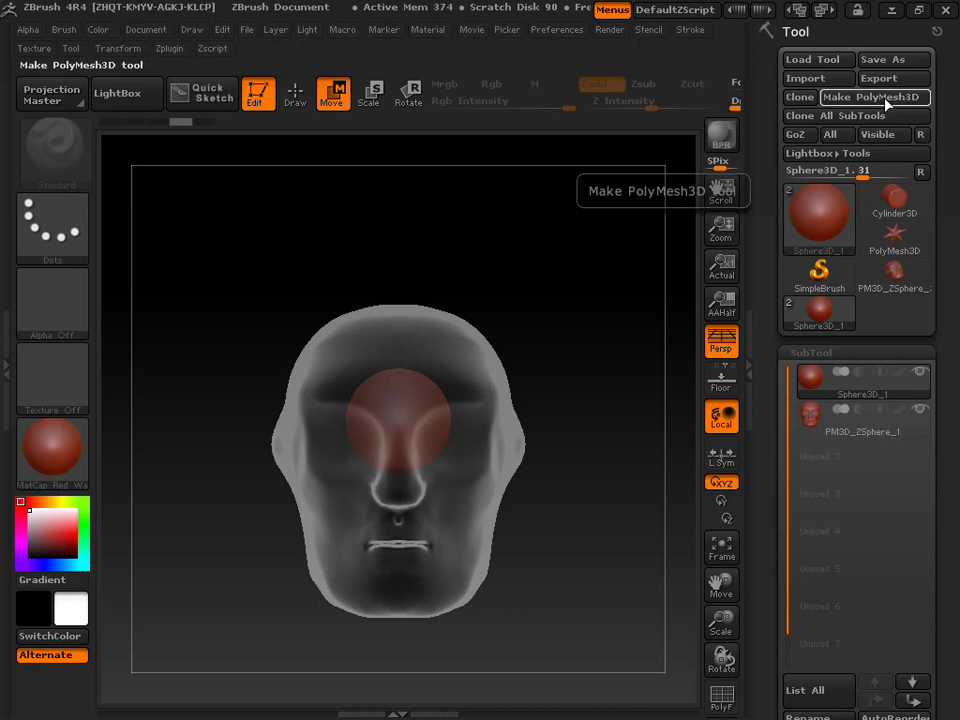
Convert the sphere to a PolyMesh3D and append the head PM3D_ZSphere_2 as a subtool.
{"action": "left_click", "coordinate": [886, 104]}
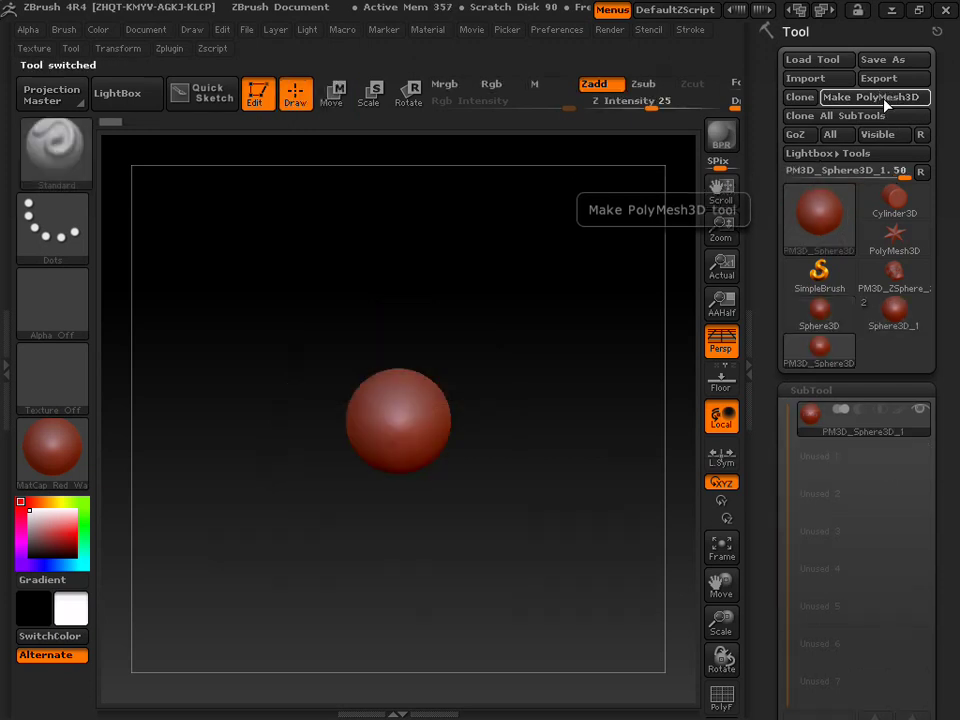
{"action": "left_click_drag", "start_coordinate": [762, 455], "coordinate": [758, 306]}
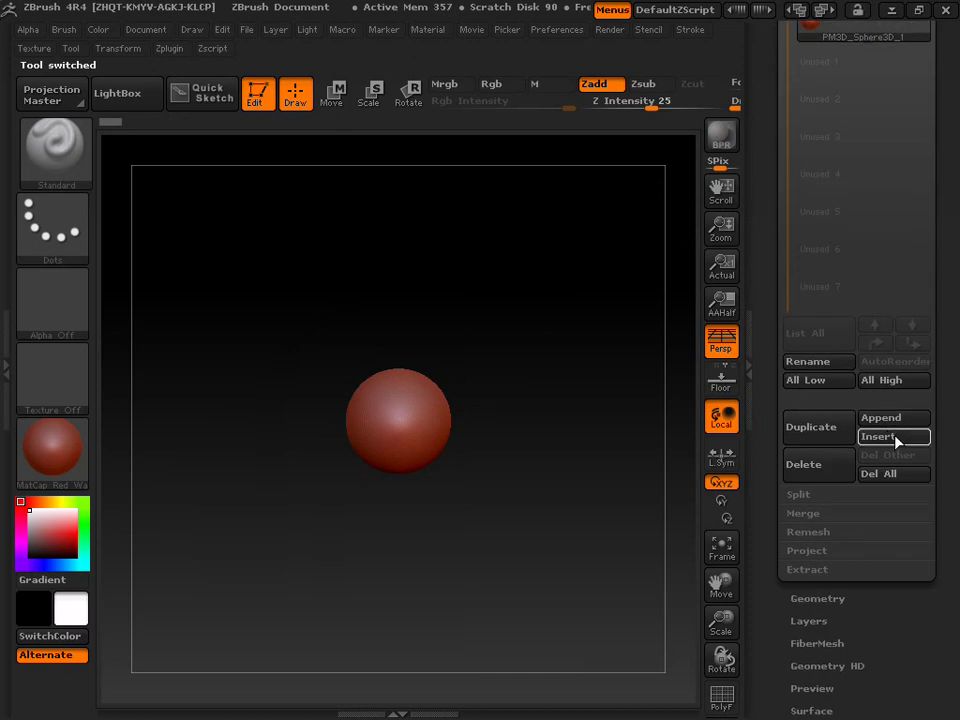
{"action": "left_click", "coordinate": [899, 423]}
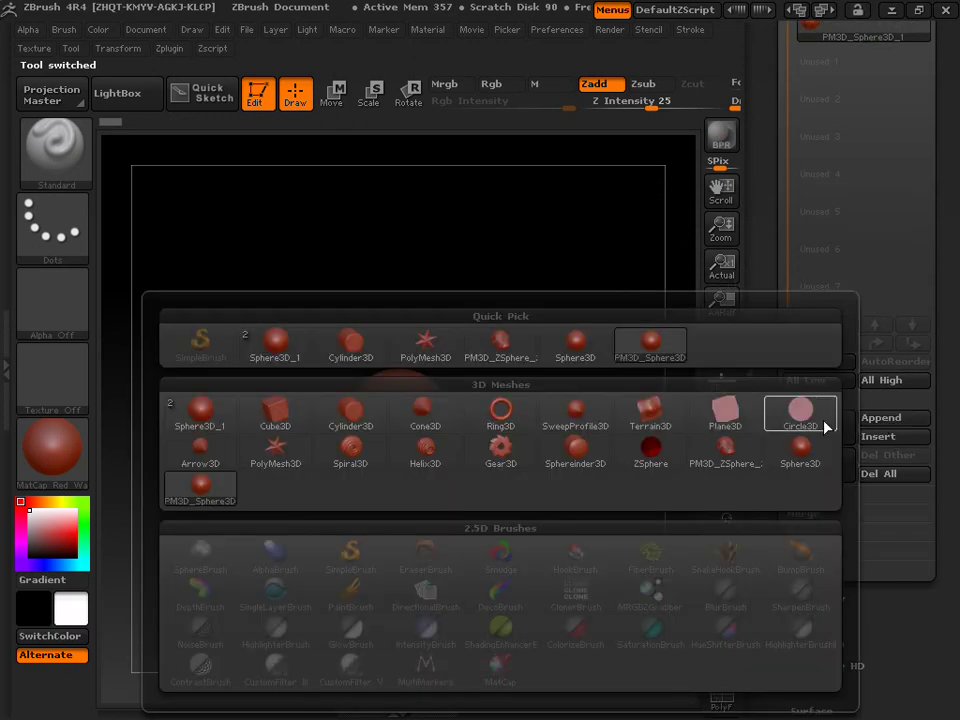
{"action": "left_click", "coordinate": [519, 351]}
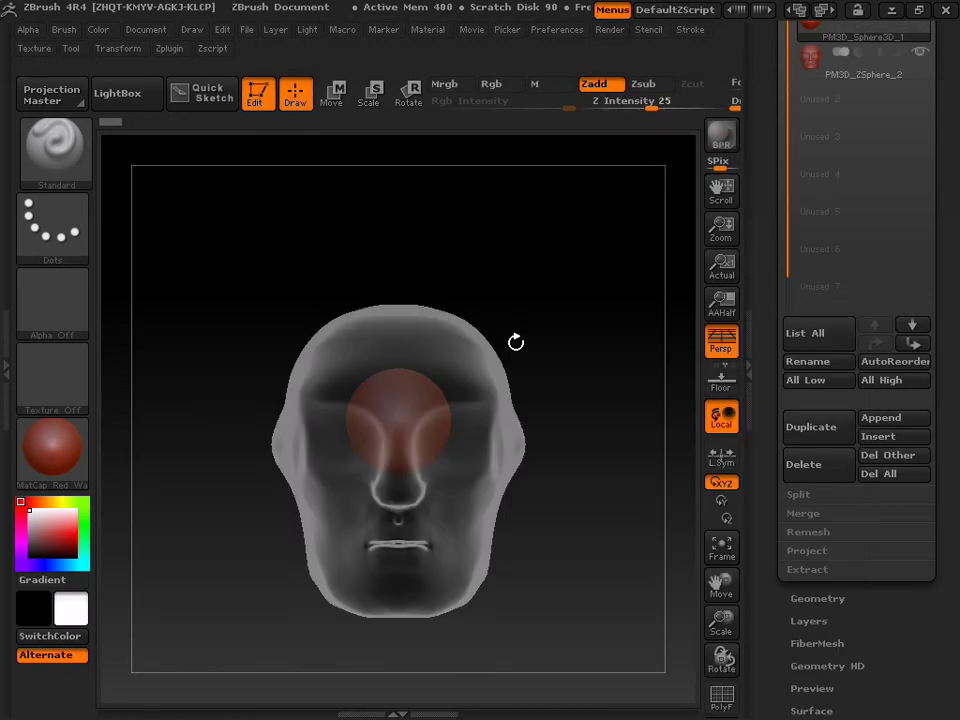
{"action": "scroll", "coordinate": [759, 399], "scroll_direction": "up", "scroll_amount": 3}
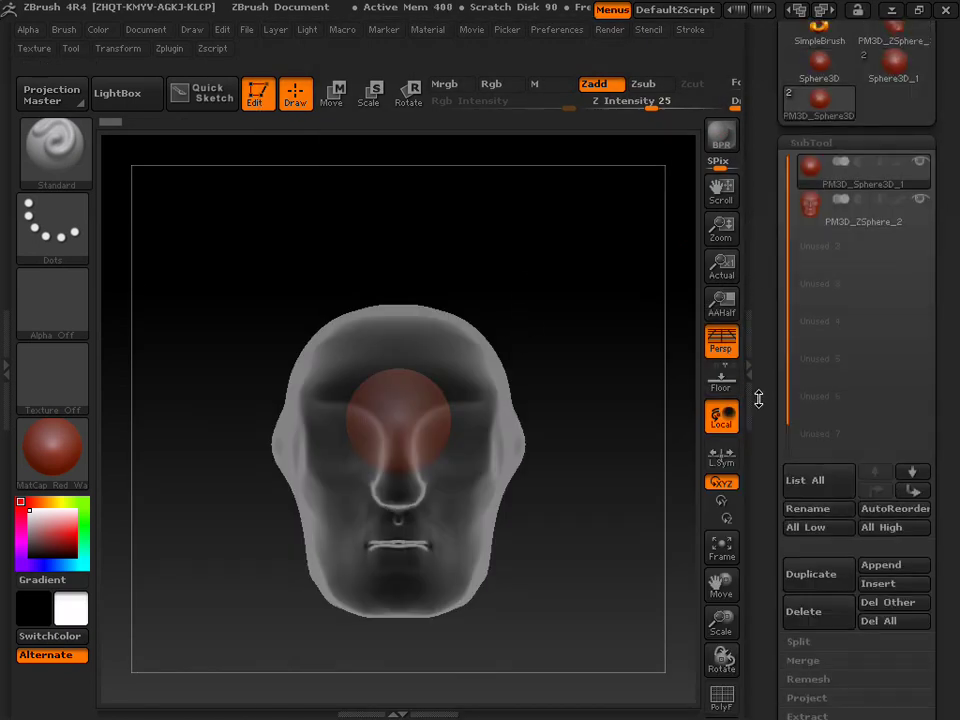
{"action": "scroll", "coordinate": [759, 399], "scroll_direction": "up", "scroll_amount": 2}
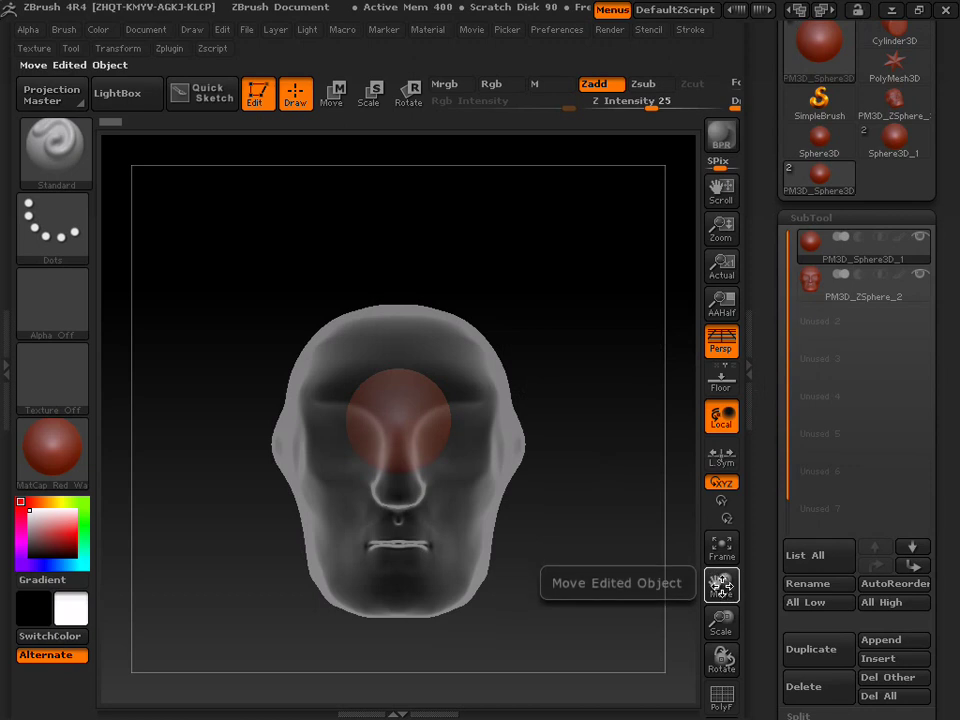
Slide the red sphere with Move transpose lines up, left and down into the left eye socket.
{"action": "left_click_drag", "start_coordinate": [722, 586], "coordinate": [707, 556]}
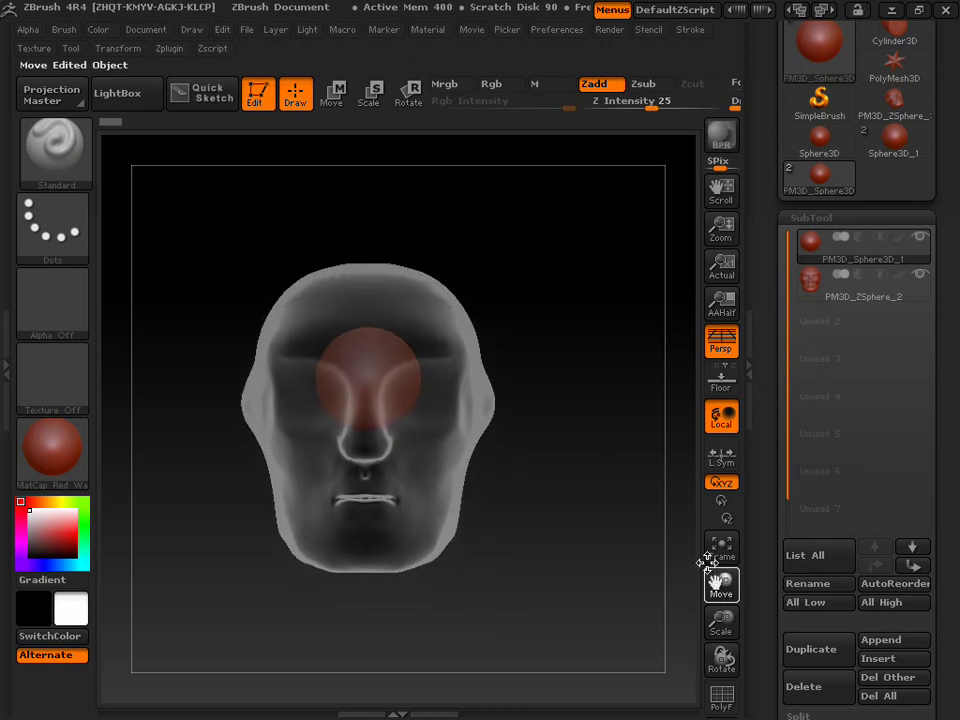
{"action": "left_click", "coordinate": [333, 93]}
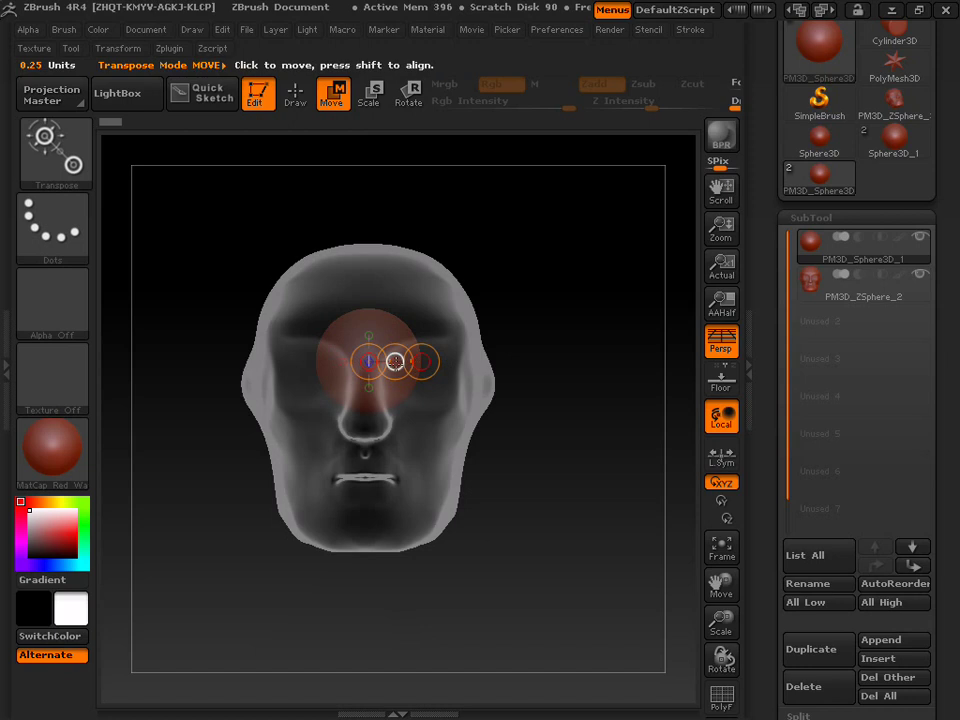
{"action": "mouse_move", "coordinate": [396, 361]}
{"action": "left_mouse_down"}
{"action": "mouse_move", "coordinate": [390, 337]}
{"action": "mouse_move", "coordinate": [375, 372]}
{"action": "mouse_move", "coordinate": [300, 364]}
{"action": "mouse_move", "coordinate": [242, 342]}
{"action": "mouse_move", "coordinate": [302, 337]}
{"action": "mouse_move", "coordinate": [338, 372]}
{"action": "mouse_move", "coordinate": [330, 378]}
{"action": "left_mouse_up"}
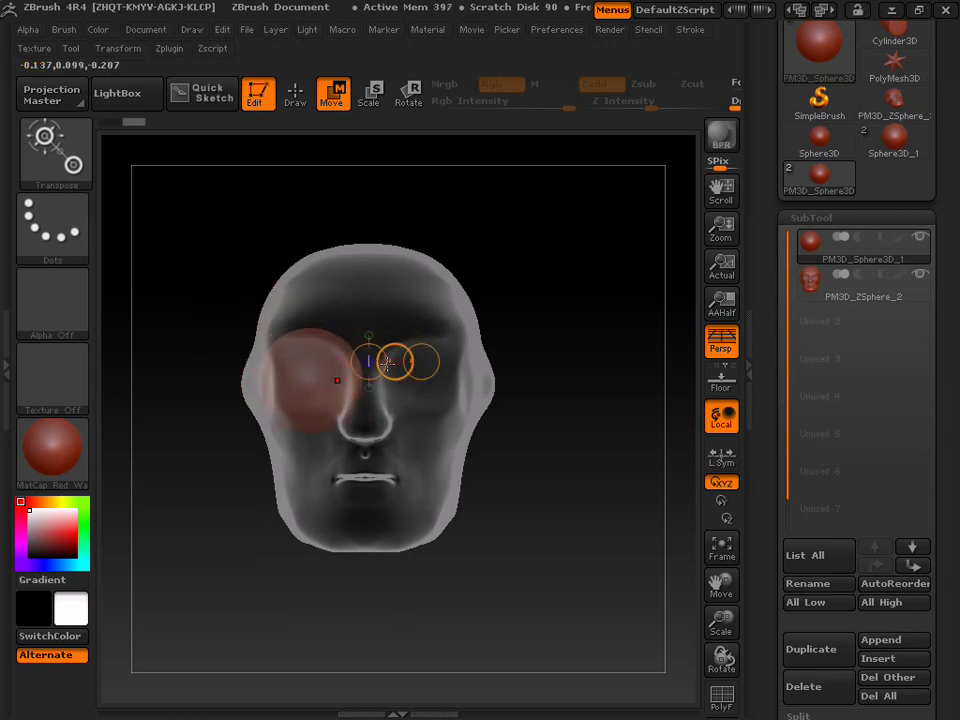
{"action": "mouse_move", "coordinate": [574, 315]}
{"action": "left_mouse_down"}
{"action": "mouse_move", "coordinate": [480, 325]}
{"action": "mouse_move", "coordinate": [497, 360]}
{"action": "mouse_move", "coordinate": [355, 343]}
{"action": "left_mouse_up"}
{"action": "left_click_drag", "start_coordinate": [279, 206], "coordinate": [390, 213]}
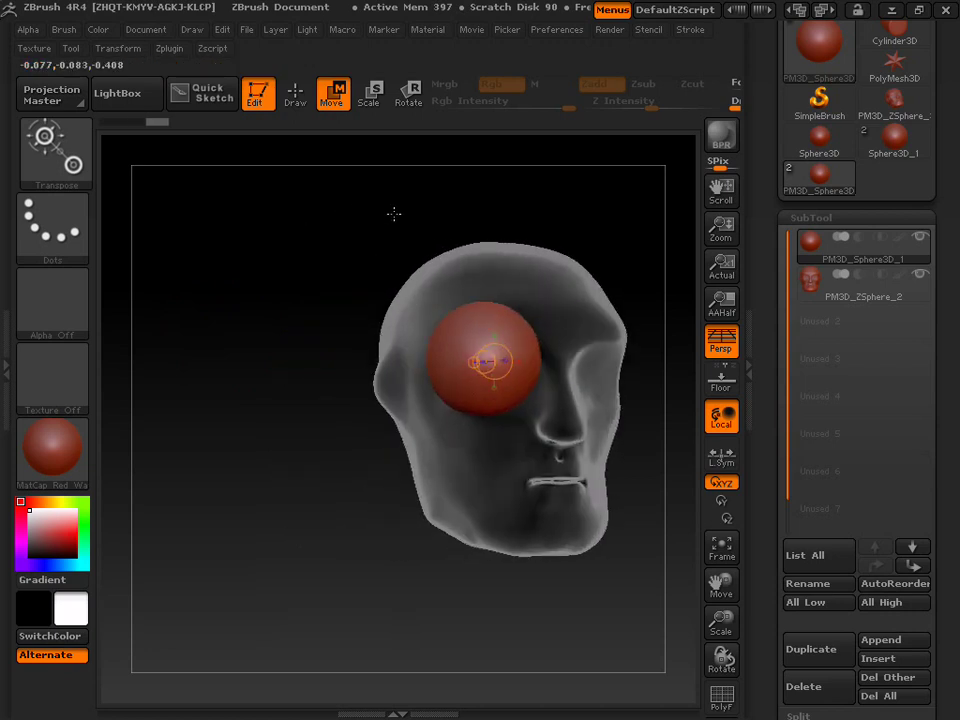
{"action": "left_click_drag", "start_coordinate": [395, 213], "coordinate": [392, 212], "text": "shift"}
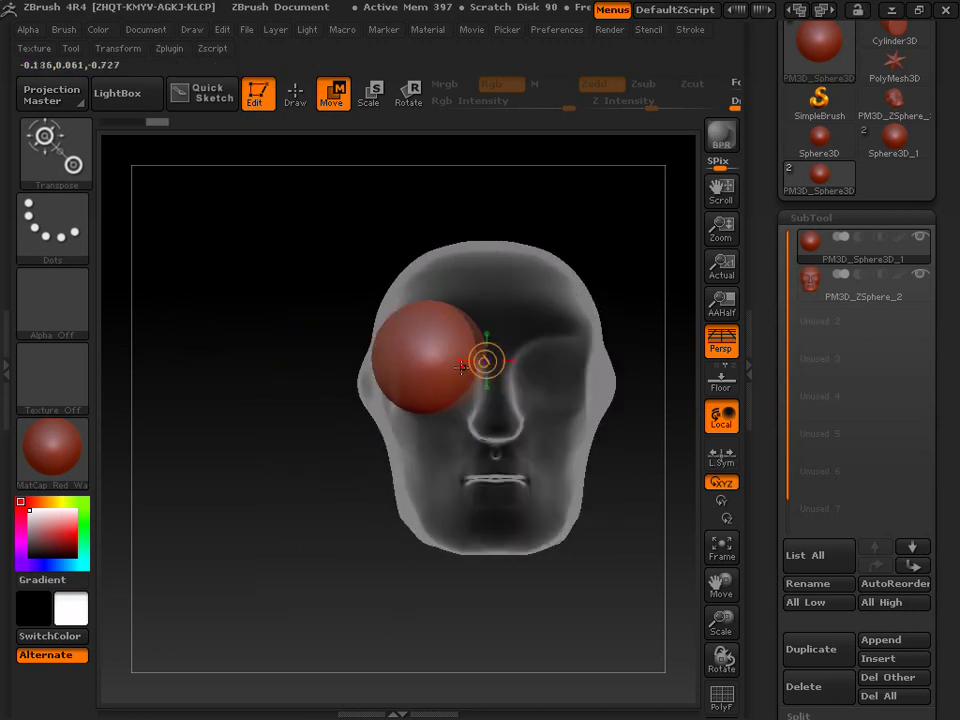
{"action": "mouse_move", "coordinate": [486, 360]}
{"action": "left_mouse_down"}
{"action": "mouse_move", "coordinate": [432, 360]}
{"action": "mouse_move", "coordinate": [479, 363]}
{"action": "left_mouse_up"}
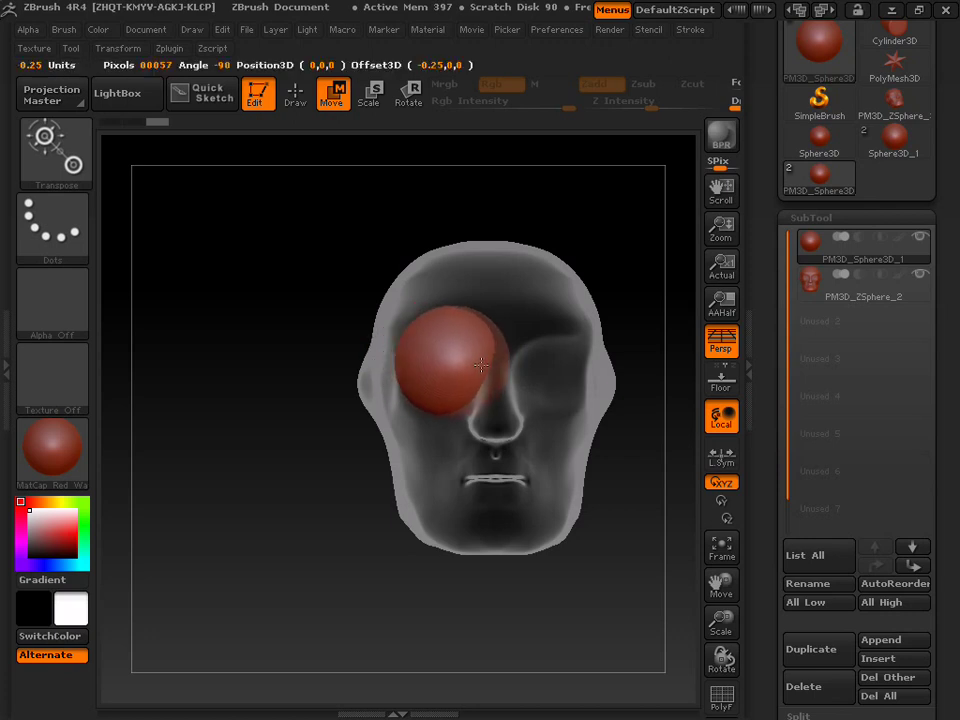
{"action": "left_click_drag", "start_coordinate": [479, 363], "coordinate": [481, 377]}
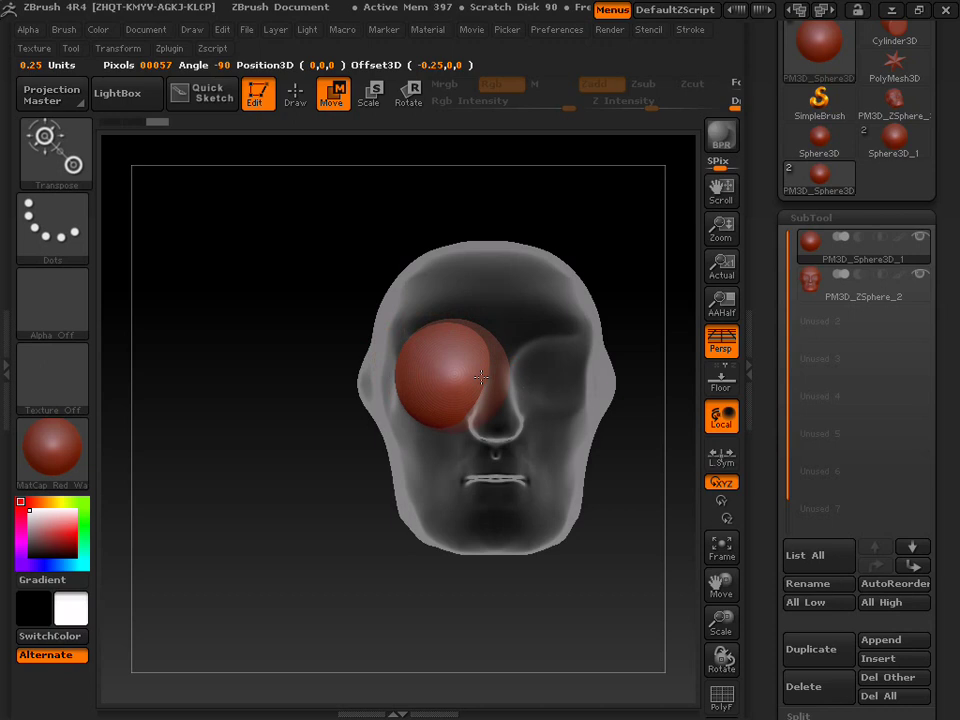
{"action": "mouse_move", "coordinate": [721, 582]}
{"action": "left_mouse_down"}
{"action": "mouse_move", "coordinate": [663, 578]}
{"action": "mouse_move", "coordinate": [669, 585]}
{"action": "mouse_move", "coordinate": [645, 552]}
{"action": "left_mouse_up"}
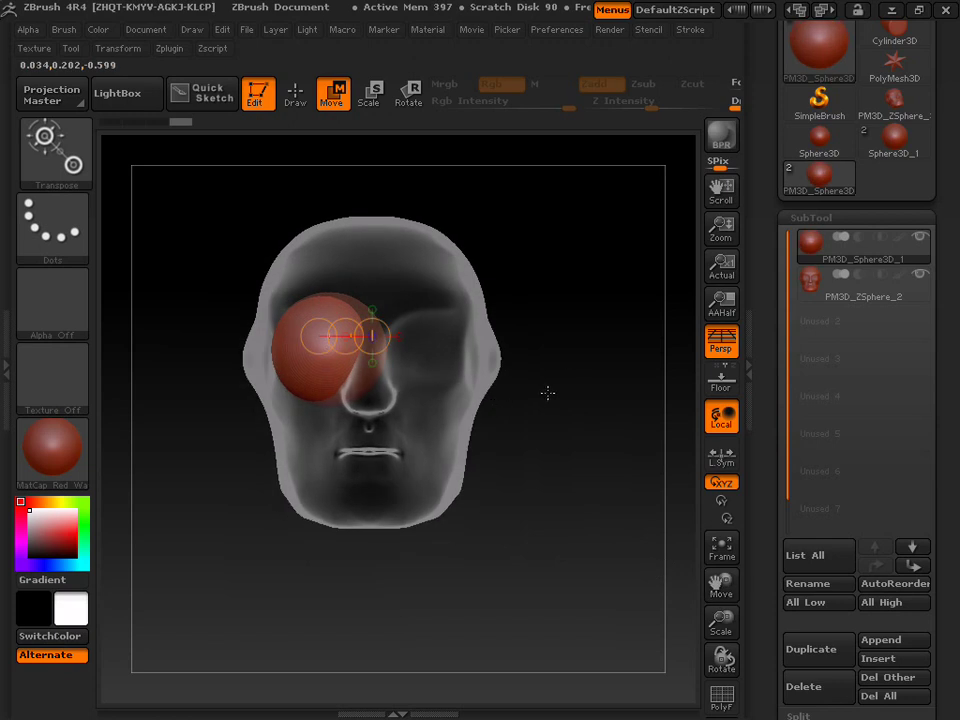
{"action": "left_click", "coordinate": [292, 96]}
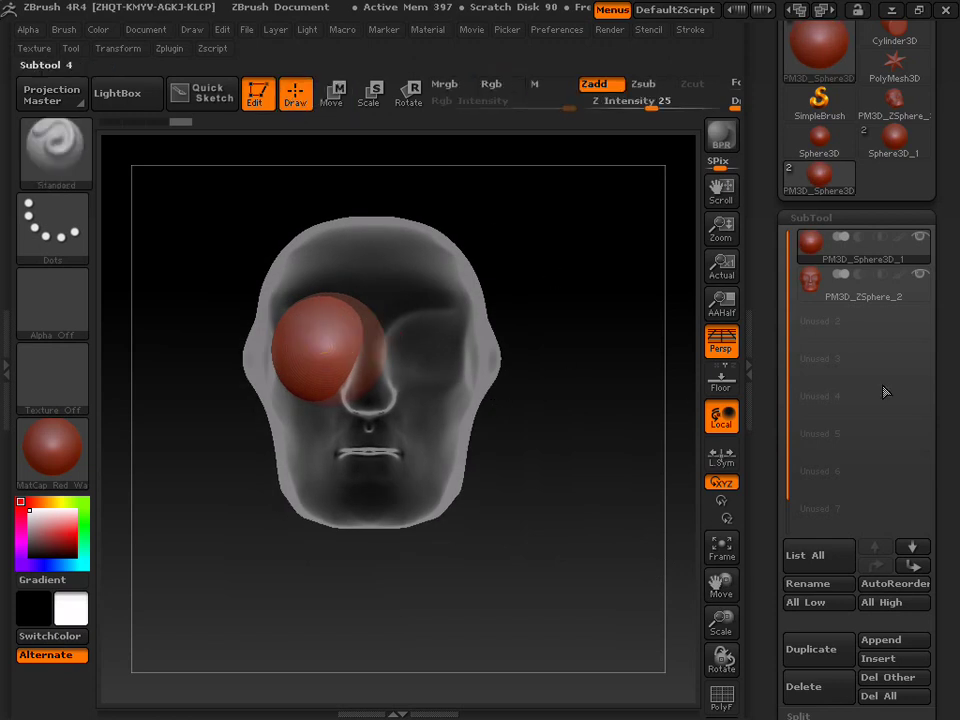
Shrink the sphere to eyeball size with Deformation Size -18 and move it into the eye socket.
{"action": "left_click_drag", "start_coordinate": [773, 306], "coordinate": [754, 148]}
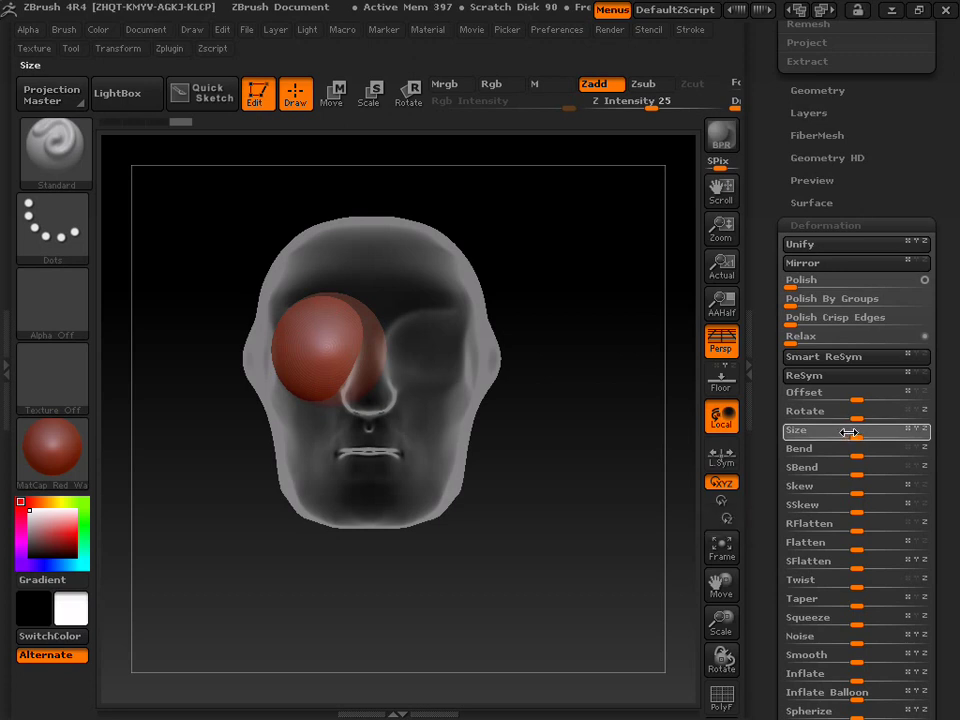
{"action": "left_click_drag", "start_coordinate": [845, 432], "coordinate": [820, 428]}
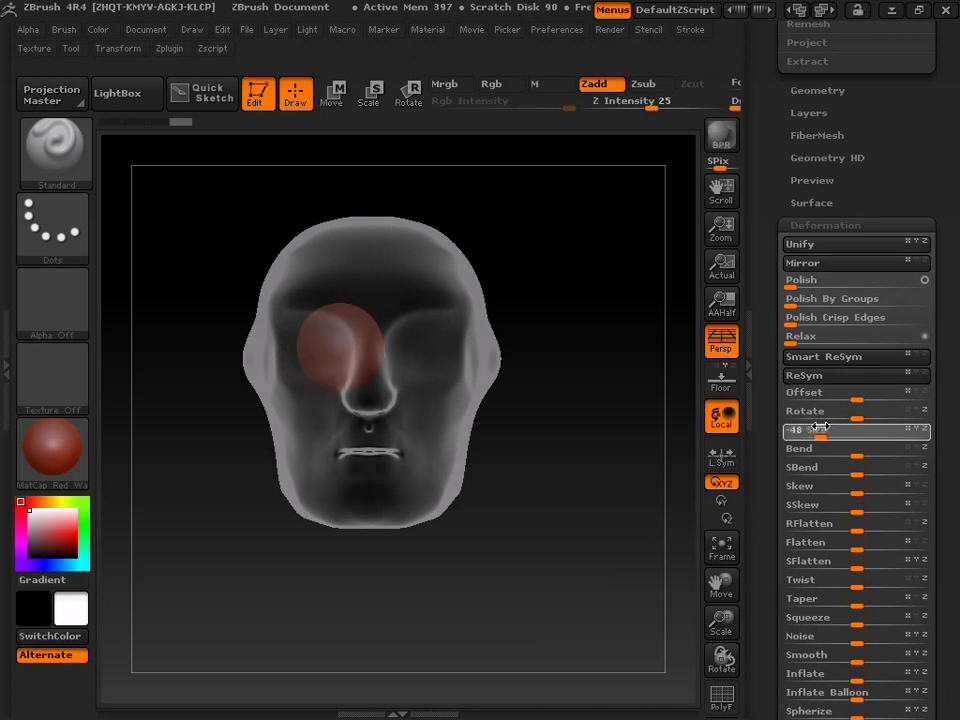
{"action": "left_click", "coordinate": [331, 94]}
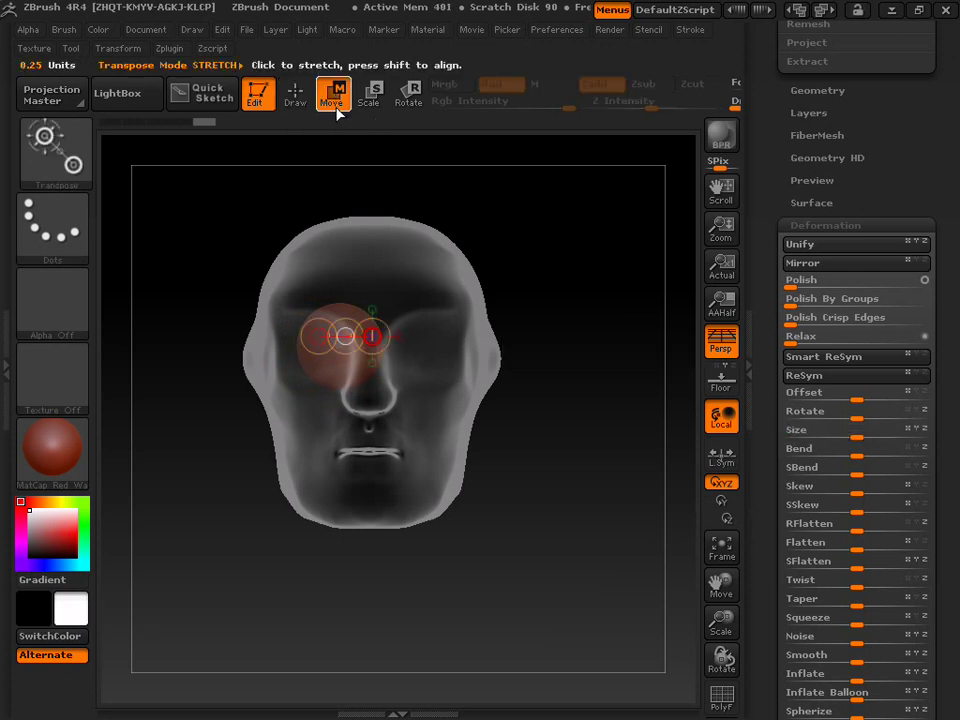
{"action": "left_click_drag", "start_coordinate": [343, 334], "coordinate": [318, 342]}
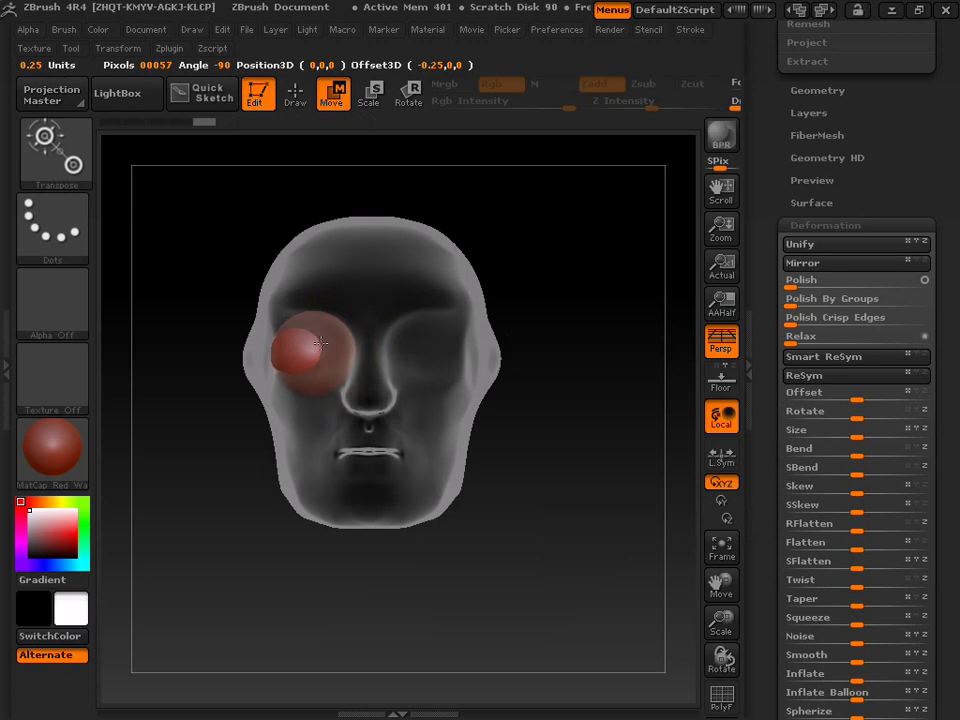
{"action": "left_click_drag", "start_coordinate": [506, 242], "coordinate": [574, 246]}
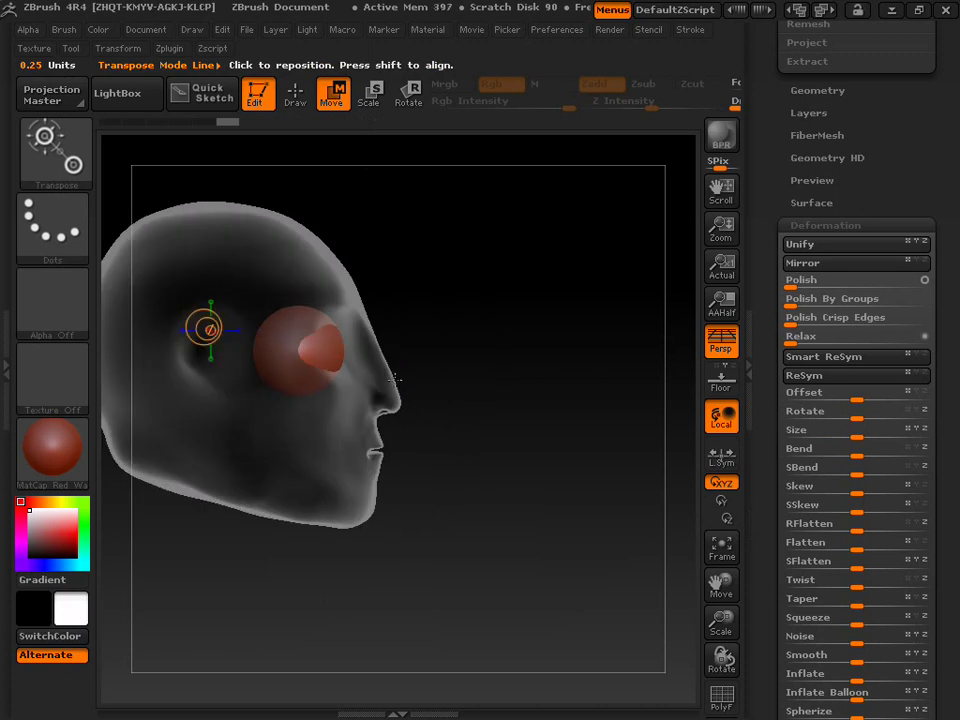
{"action": "mouse_move", "coordinate": [208, 330]}
{"action": "left_mouse_down"}
{"action": "mouse_move", "coordinate": [272, 330]}
{"action": "mouse_move", "coordinate": [242, 331]}
{"action": "left_mouse_up"}
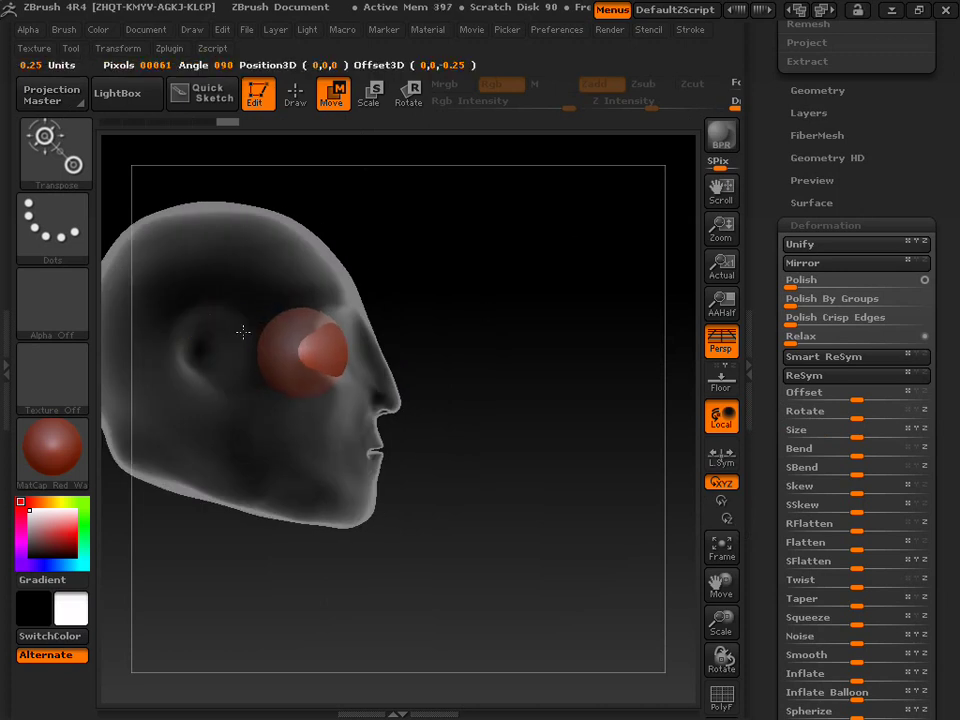
{"action": "left_click_drag", "start_coordinate": [514, 293], "coordinate": [431, 280]}
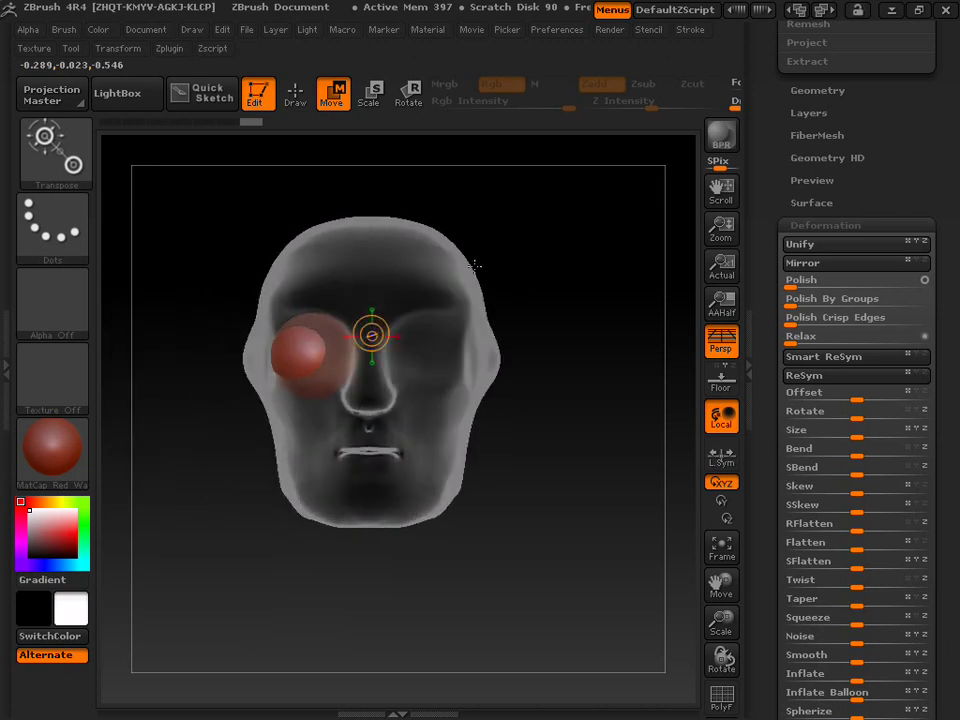
Turn off Transp to show the head solid and push the eyeball back into the socket.
{"action": "left_click", "coordinate": [131, 49]}
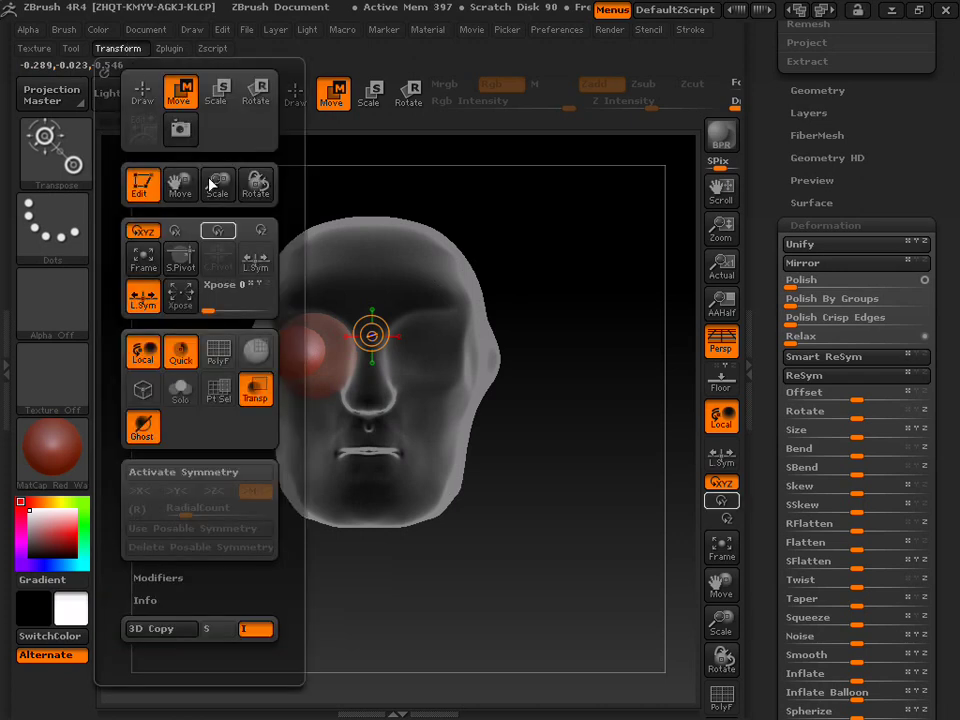
{"action": "left_click", "coordinate": [250, 386]}
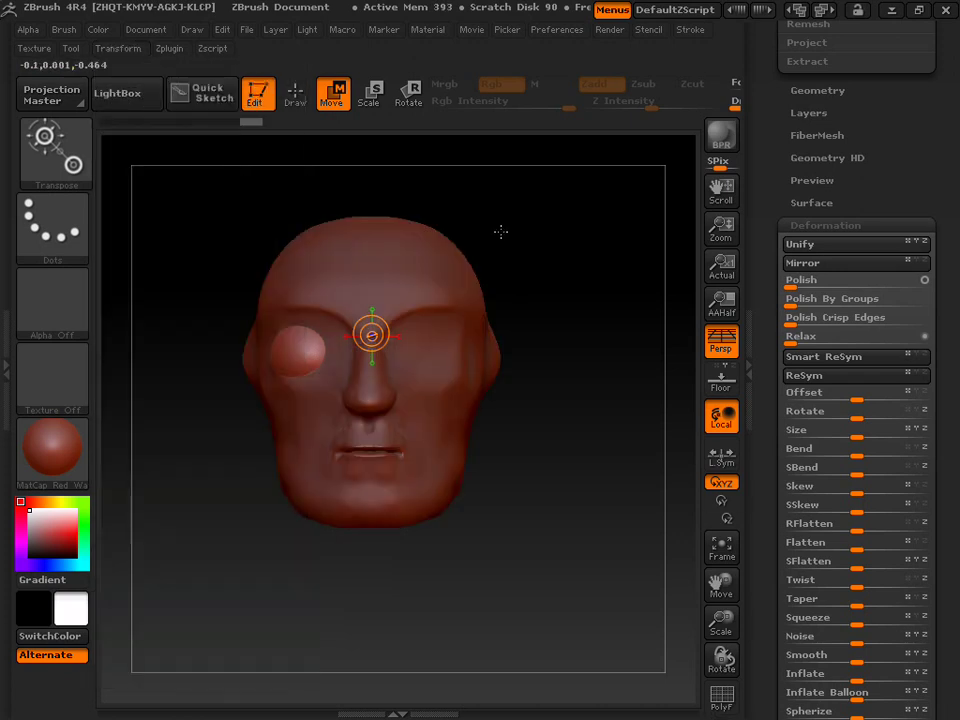
{"action": "left_click_drag", "start_coordinate": [371, 336], "coordinate": [420, 337]}
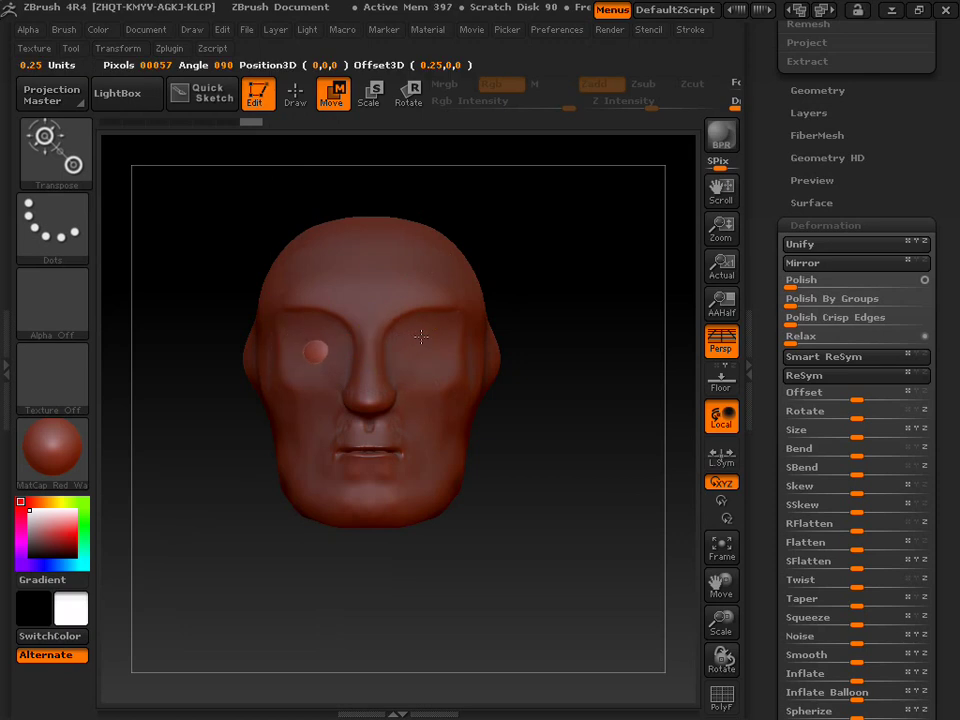
{"action": "left_click_drag", "start_coordinate": [512, 229], "coordinate": [576, 230]}
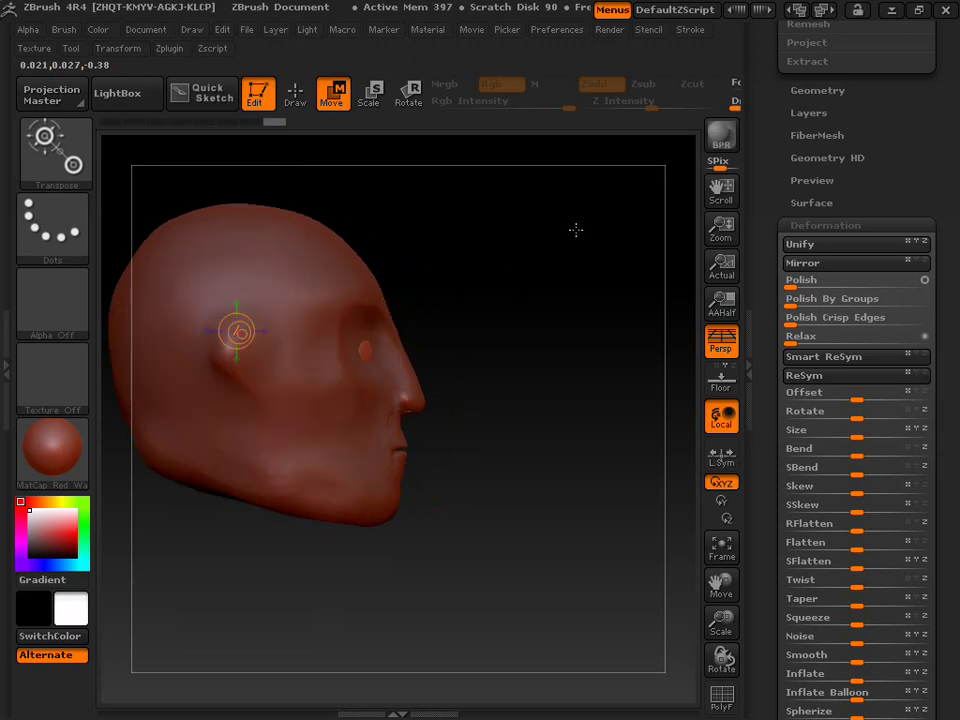
{"action": "mouse_move", "coordinate": [237, 331]}
{"action": "left_mouse_down"}
{"action": "mouse_move", "coordinate": [305, 344]}
{"action": "mouse_move", "coordinate": [277, 332]}
{"action": "left_mouse_up"}
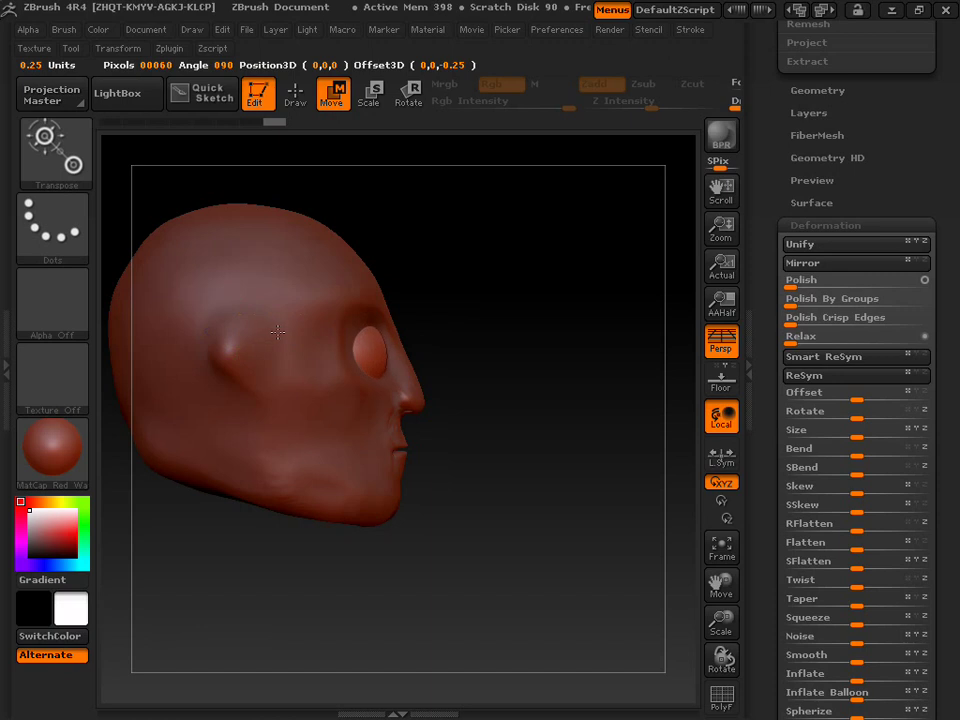
{"action": "left_click_drag", "start_coordinate": [480, 261], "coordinate": [427, 260]}
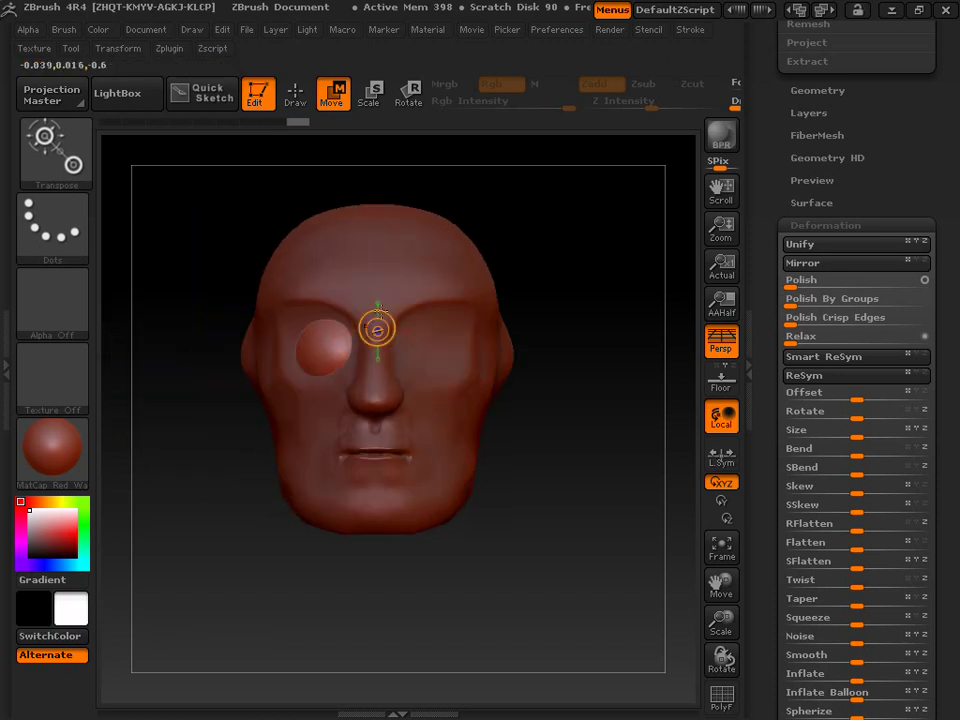
{"action": "mouse_move", "coordinate": [377, 330]}
{"action": "left_mouse_down"}
{"action": "mouse_move", "coordinate": [377, 275]}
{"action": "mouse_move", "coordinate": [378, 303]}
{"action": "left_mouse_up"}
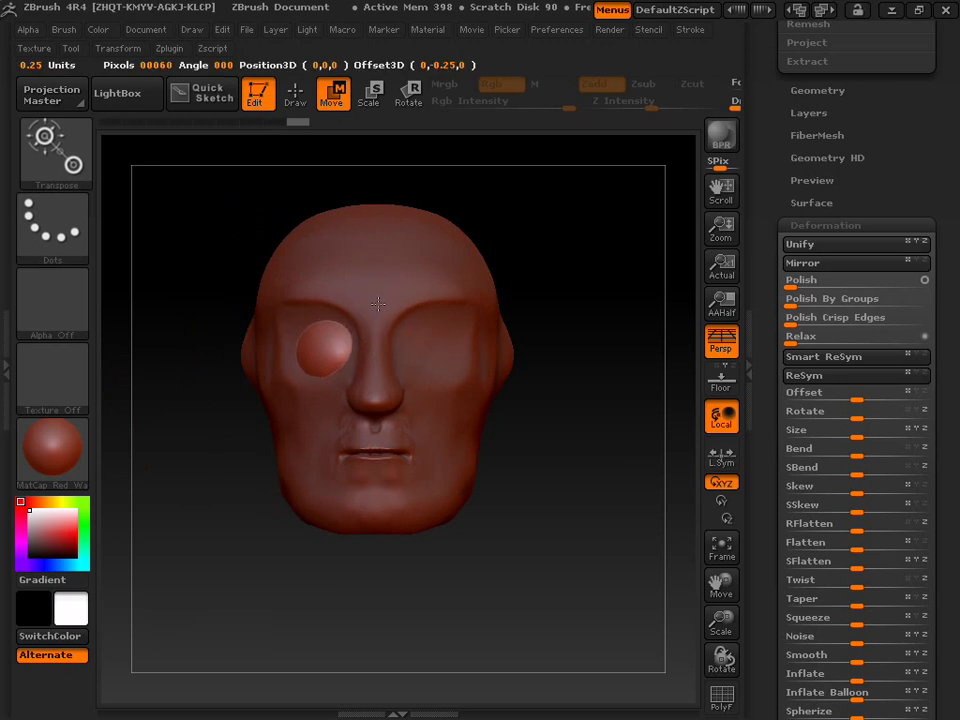
{"action": "left_click_drag", "start_coordinate": [270, 219], "coordinate": [366, 221]}
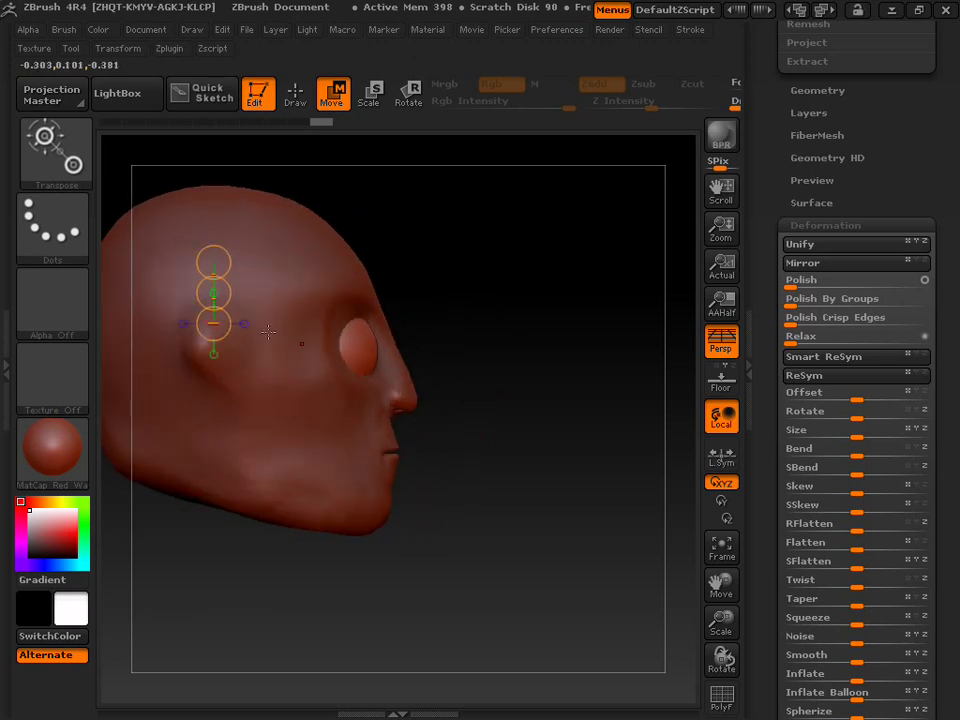
Refine the eyeball's depth with more transpose moves, checking from side and front views.
{"action": "left_click_drag", "start_coordinate": [244, 324], "coordinate": [246, 323]}
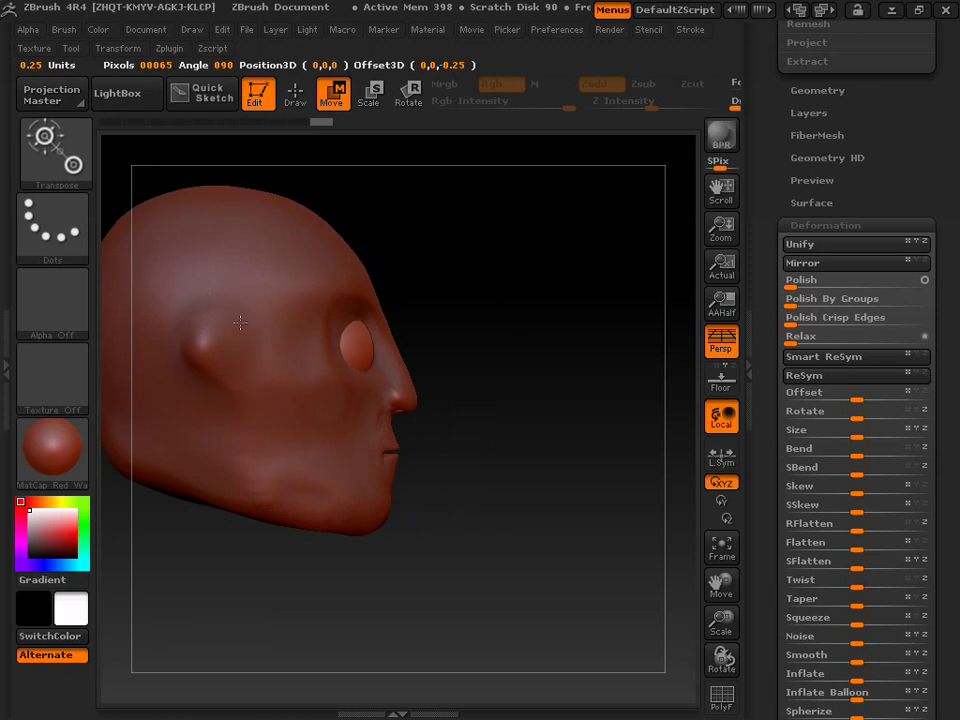
{"action": "left_click_drag", "start_coordinate": [214, 320], "coordinate": [272, 320]}
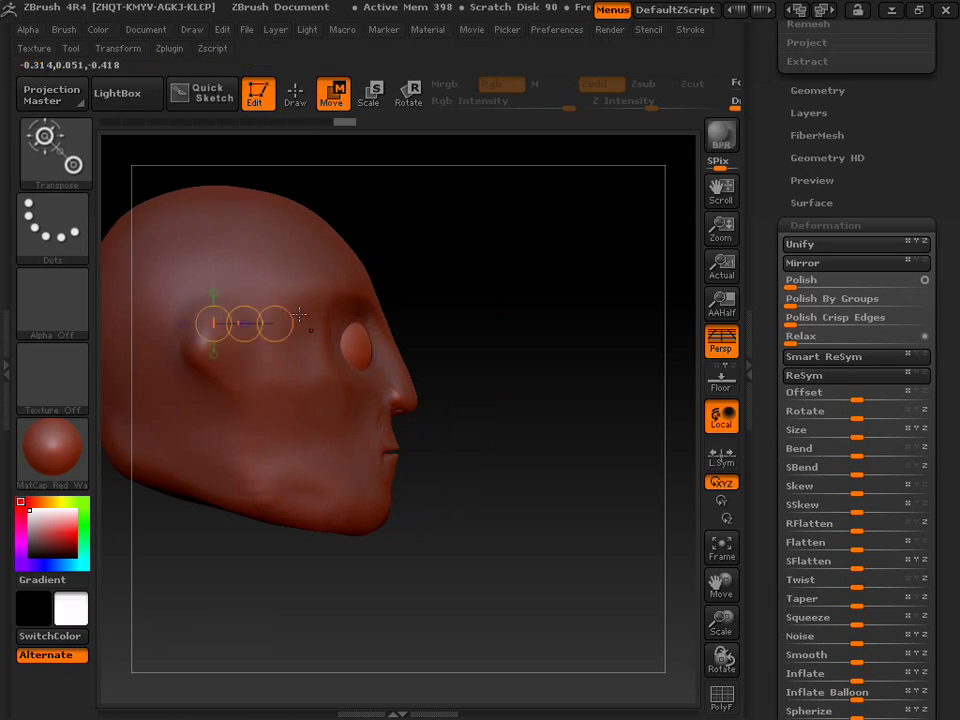
{"action": "left_click_drag", "start_coordinate": [476, 302], "coordinate": [439, 302]}
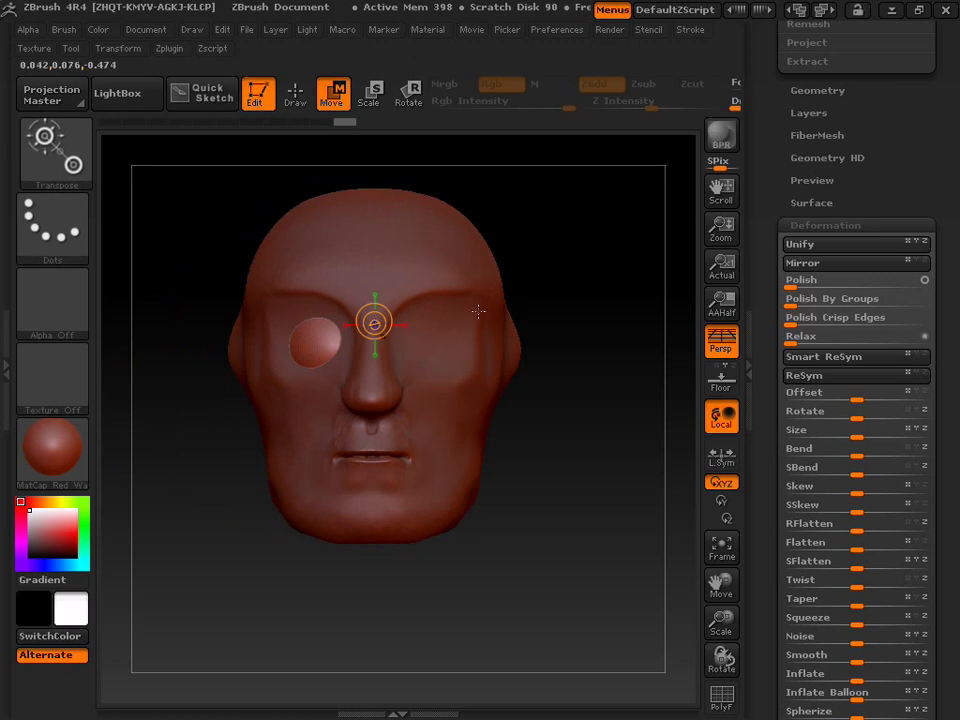
{"action": "left_click_drag", "start_coordinate": [403, 325], "coordinate": [435, 324]}
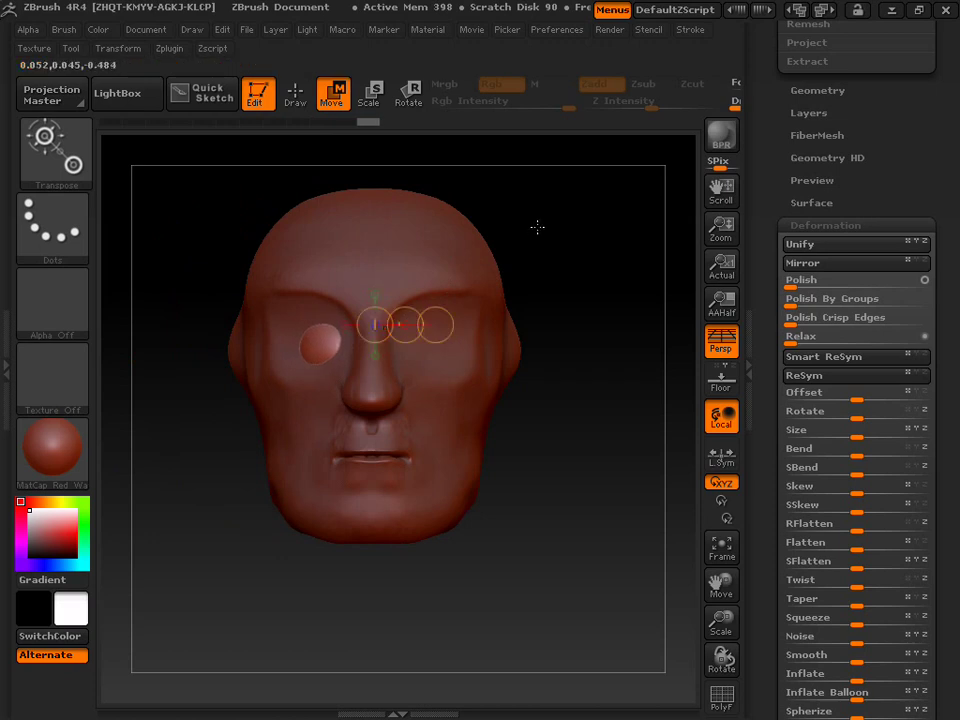
{"action": "left_click_drag", "start_coordinate": [563, 221], "coordinate": [632, 221]}
{"action": "left_click_drag", "start_coordinate": [229, 317], "coordinate": [266, 315]}
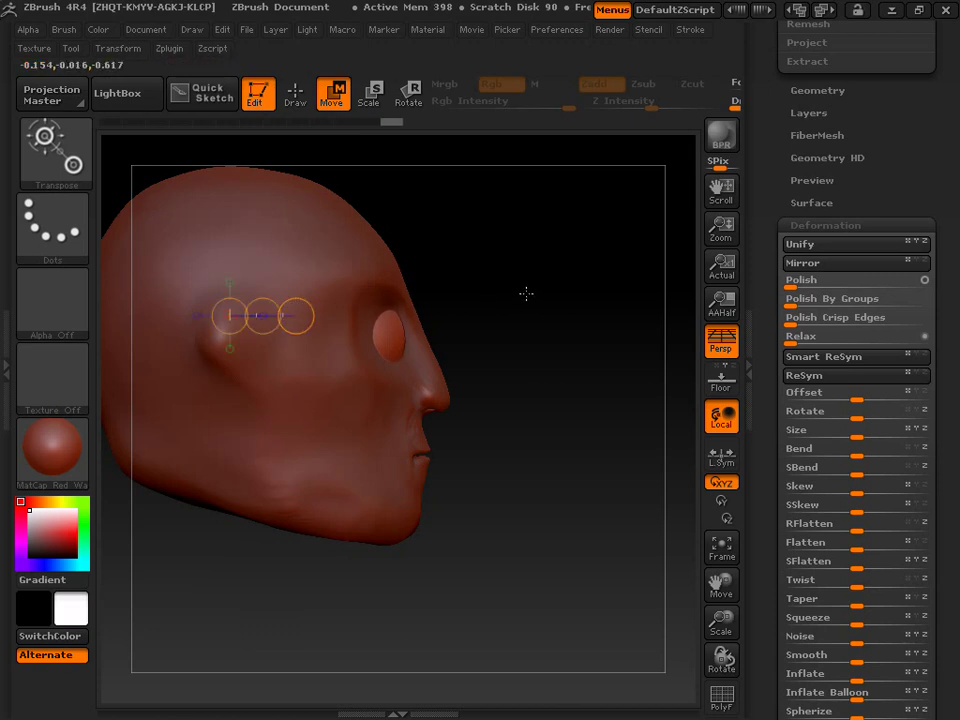
{"action": "left_click_drag", "start_coordinate": [477, 291], "coordinate": [429, 286]}
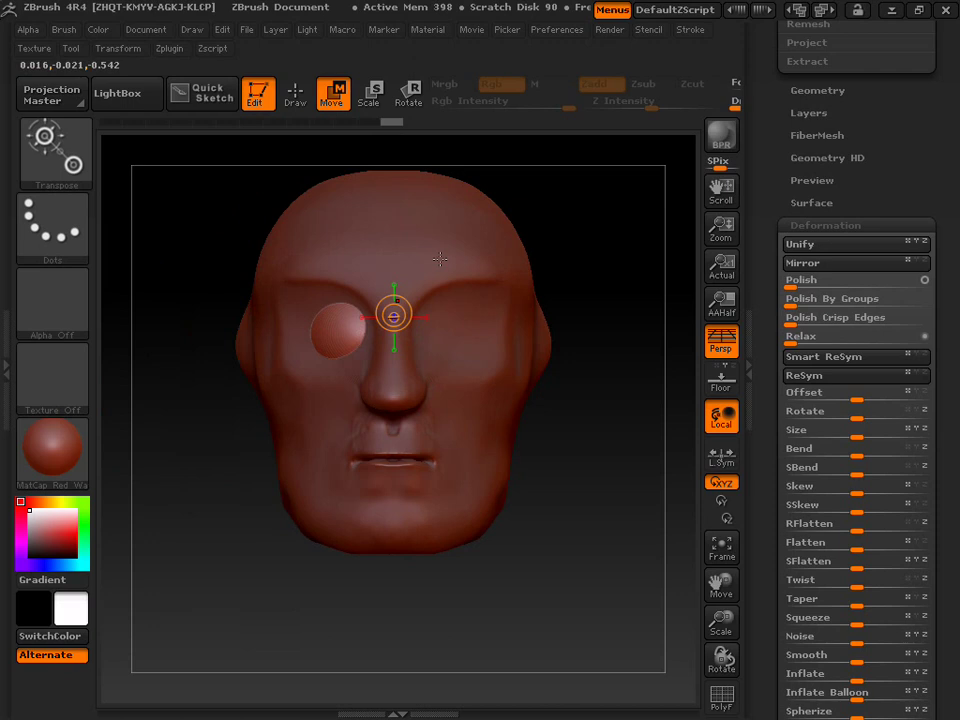
Pull skin over the eyeball with an enlarged Move brush (BMV), then step back one history state.
{"action": "left_click", "coordinate": [295, 93]}
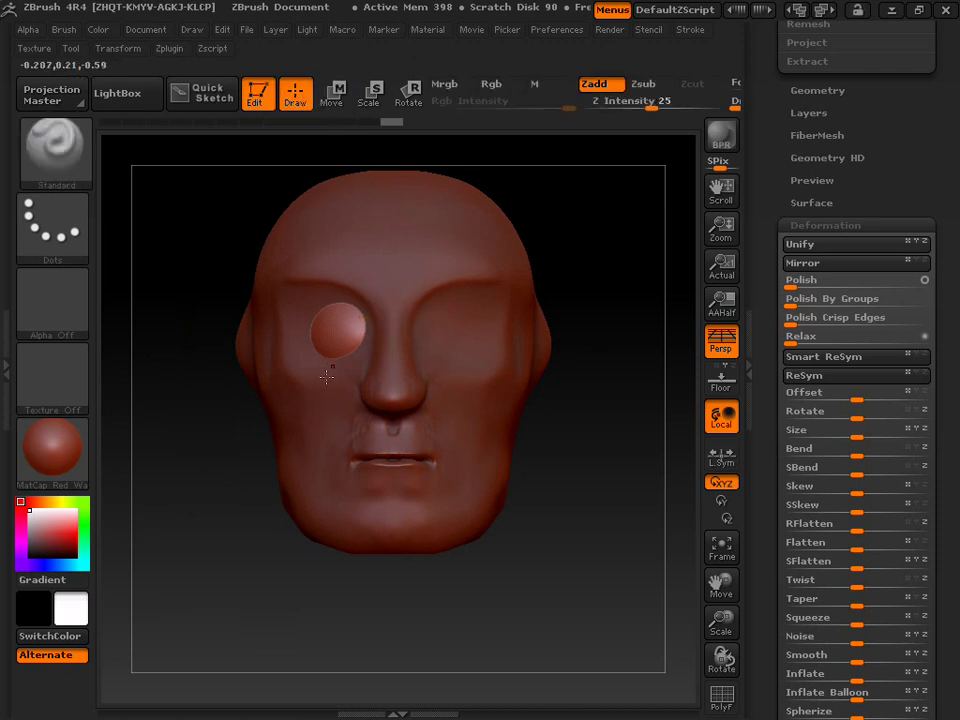
{"action": "key", "text": "s"}
{"action": "key", "text": "b"}
{"action": "key", "text": "m"}
{"action": "key", "text": "v"}
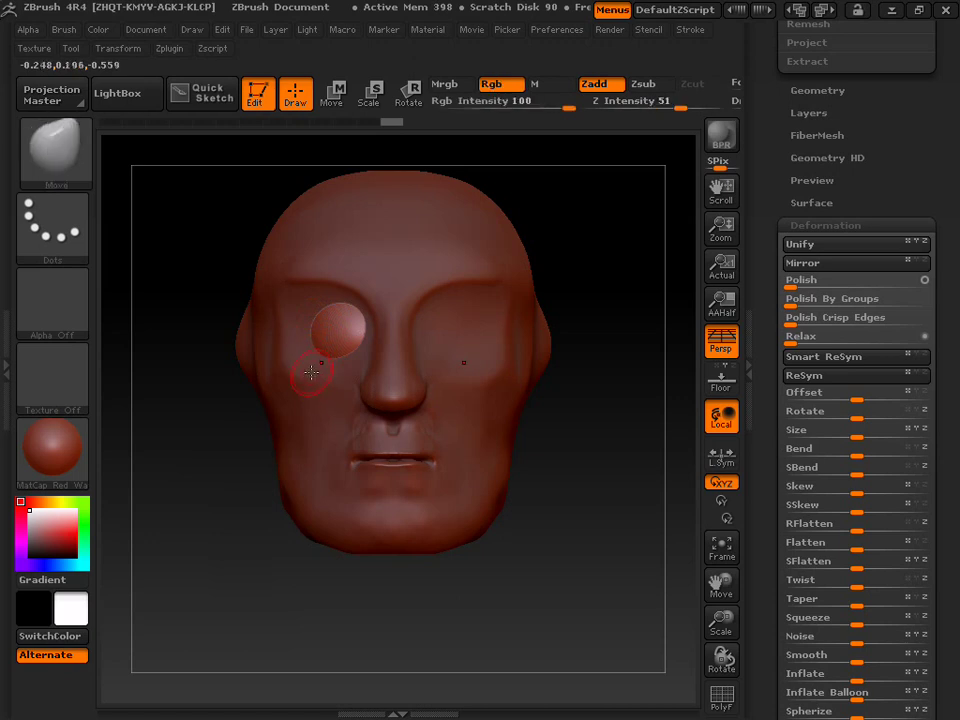
{"action": "key", "text": "s"}
{"action": "left_click_drag", "start_coordinate": [312, 372], "coordinate": [320, 352]}
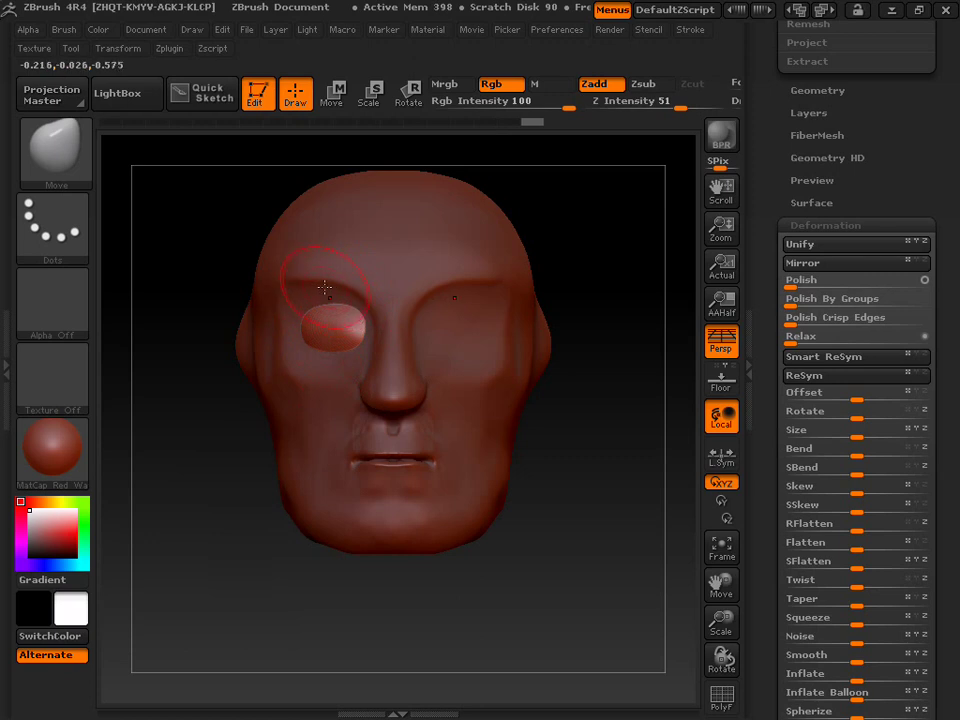
{"action": "left_click", "coordinate": [488, 122]}
Scrub the Undo History slider back to step 13, before the eyelid sculpt.
{"action": "left_click_drag", "start_coordinate": [490, 122], "coordinate": [443, 122]}
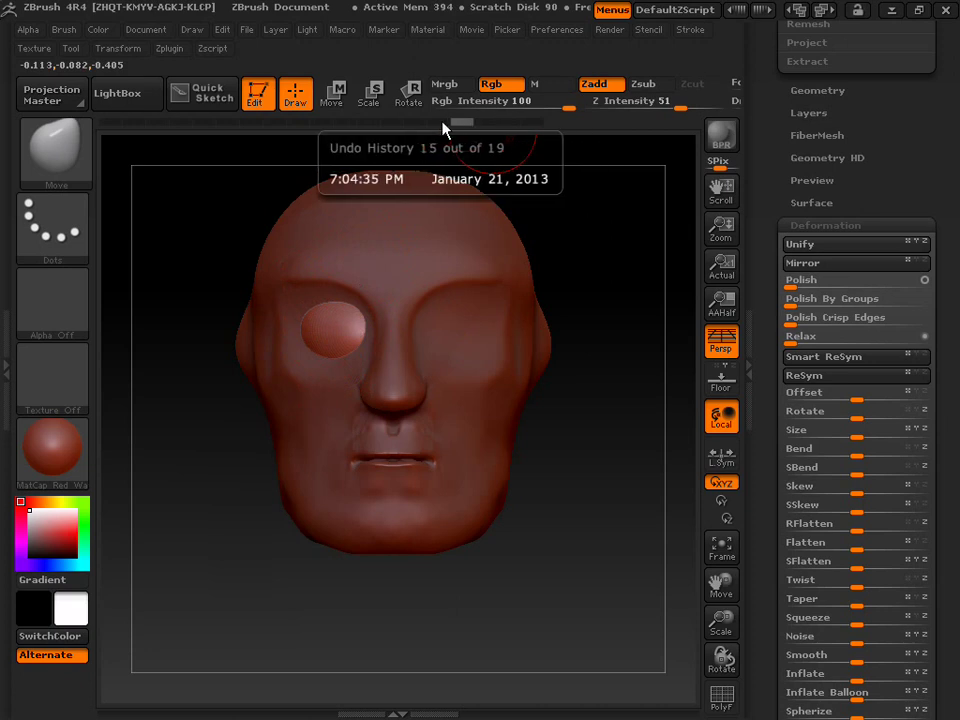
{"action": "mouse_move", "coordinate": [443, 122]}
{"action": "left_mouse_down"}
{"action": "mouse_move", "coordinate": [371, 123]}
{"action": "mouse_move", "coordinate": [391, 124]}
{"action": "left_mouse_up"}
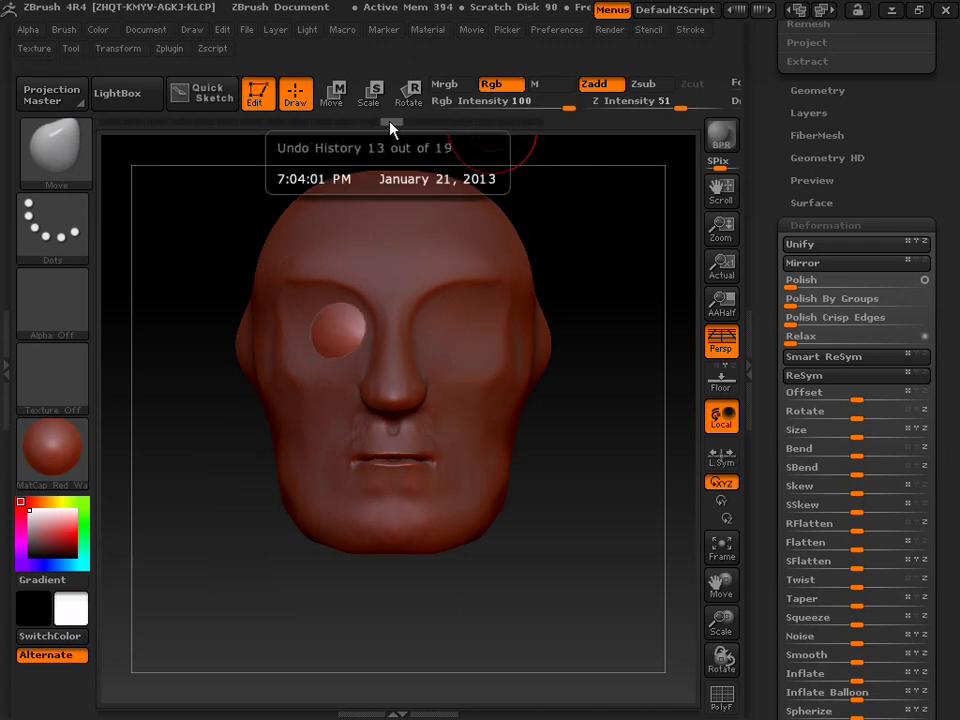
{"action": "left_click_drag", "start_coordinate": [391, 124], "coordinate": [406, 124]}
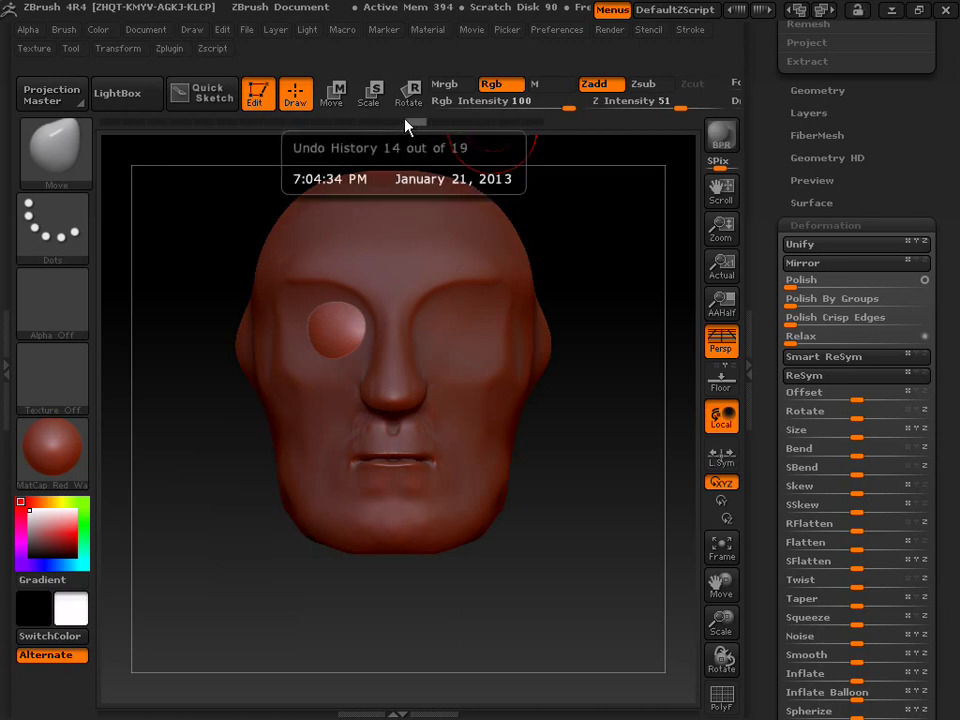
{"action": "left_click_drag", "start_coordinate": [406, 120], "coordinate": [368, 125]}
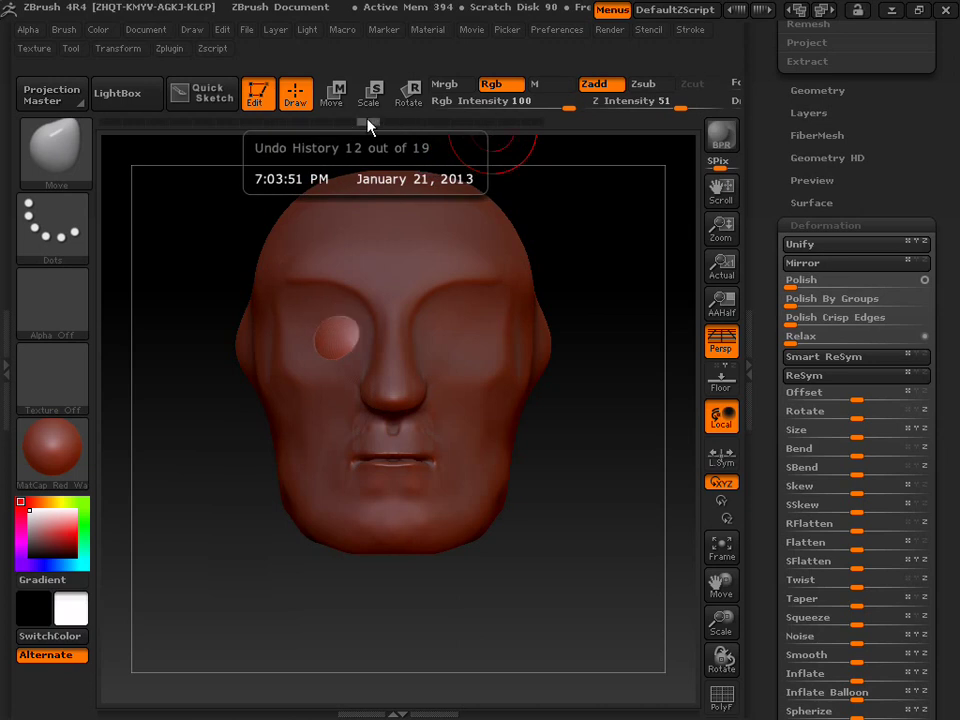
In Move mode, enlarge the red eyeball sphere with transpose lines and shift it into one eye socket, checking from side and front.
{"action": "key", "text": "w"}
{"action": "right_click_drag", "start_coordinate": [289, 204], "coordinate": [333, 203]}
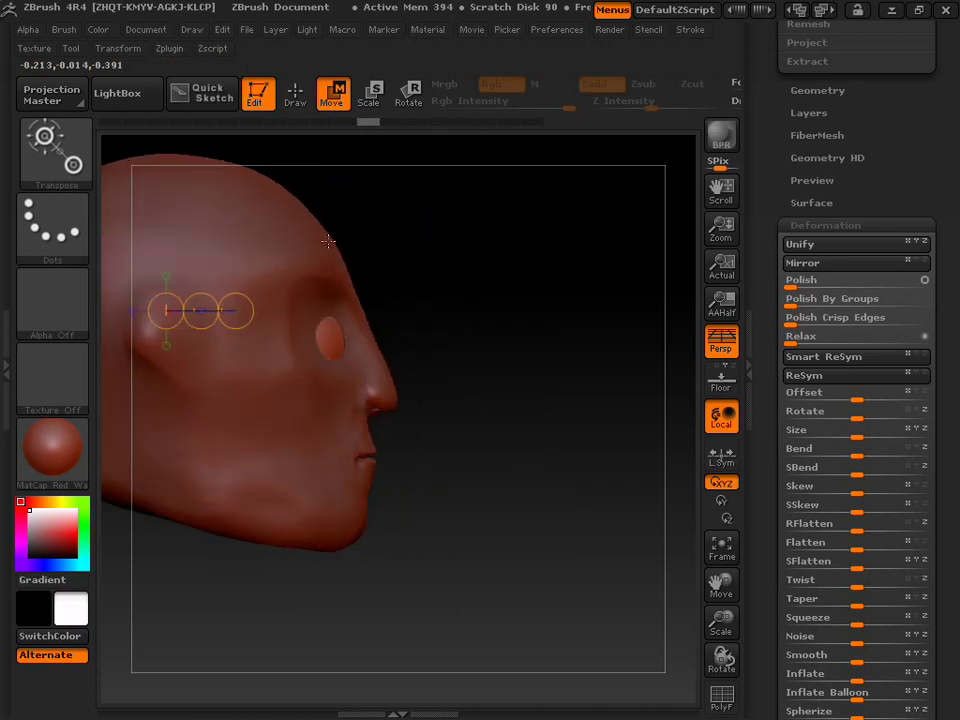
{"action": "left_click_drag", "start_coordinate": [201, 311], "coordinate": [201, 311]}
{"action": "left_click_drag", "start_coordinate": [505, 293], "coordinate": [420, 291]}
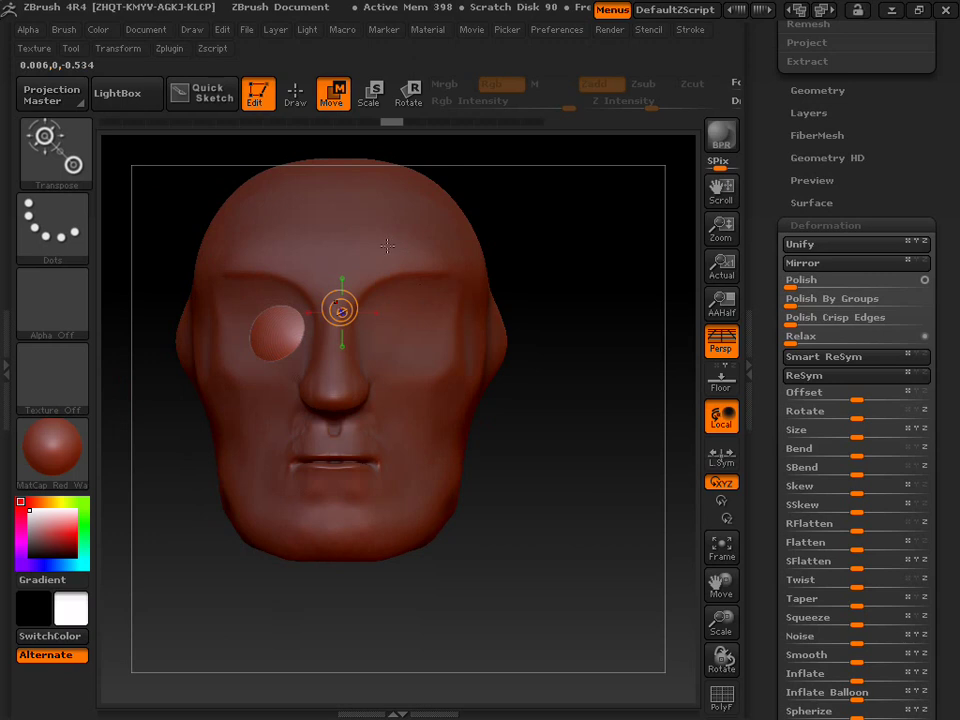
{"action": "mouse_move", "coordinate": [340, 311]}
{"action": "left_mouse_down"}
{"action": "mouse_move", "coordinate": [407, 311]}
{"action": "mouse_move", "coordinate": [356, 311]}
{"action": "left_mouse_up"}
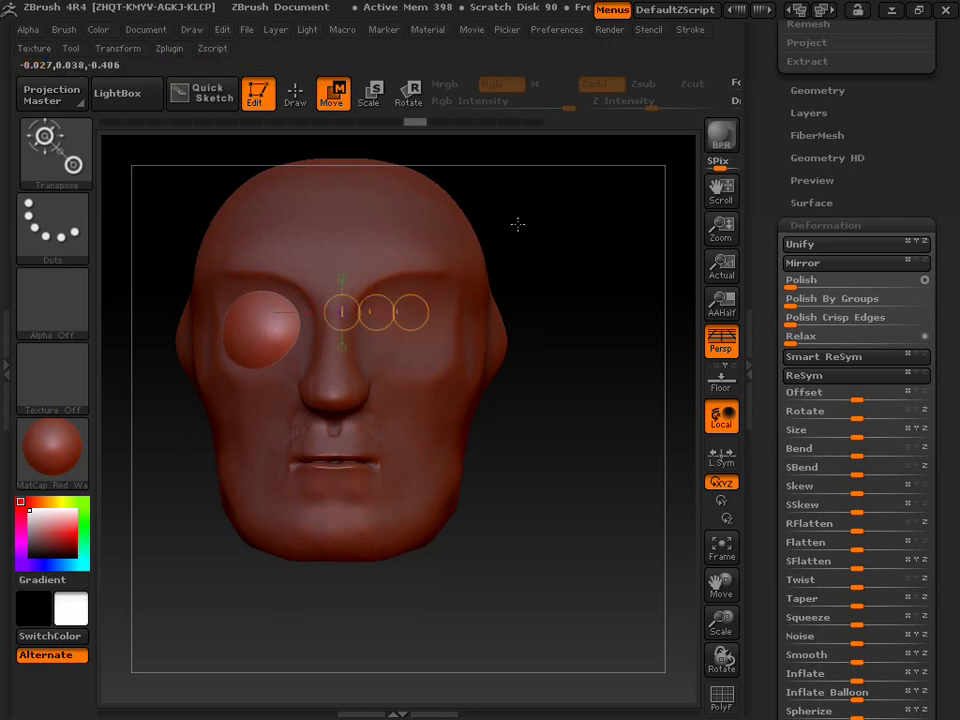
{"action": "left_click_drag", "start_coordinate": [536, 214], "coordinate": [615, 213]}
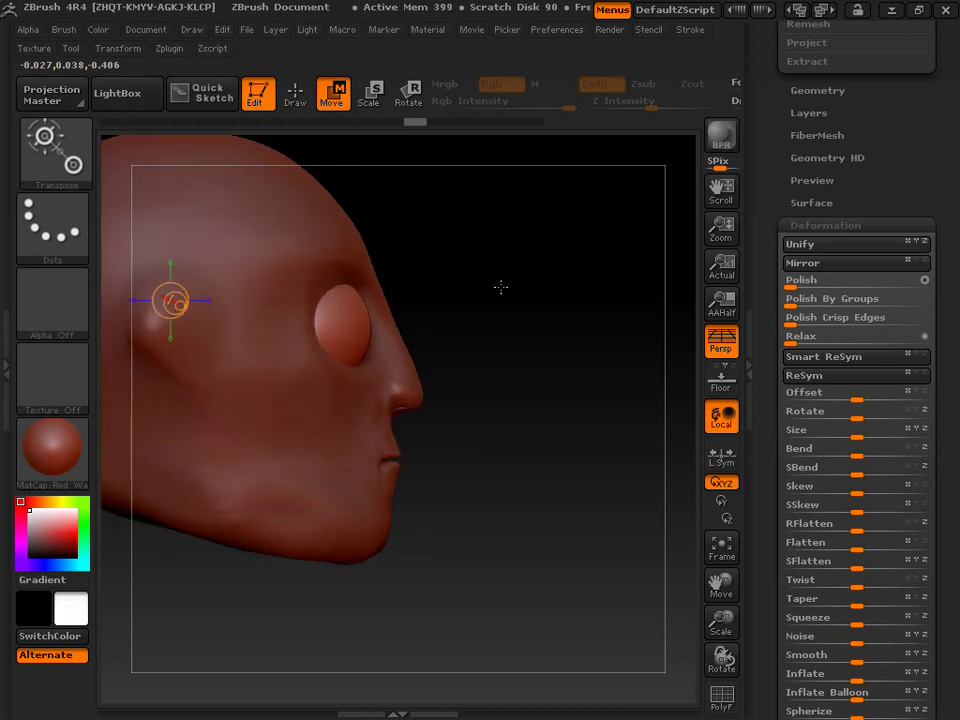
{"action": "left_click_drag", "start_coordinate": [170, 300], "coordinate": [247, 300]}
{"action": "left_click", "coordinate": [201, 301]}
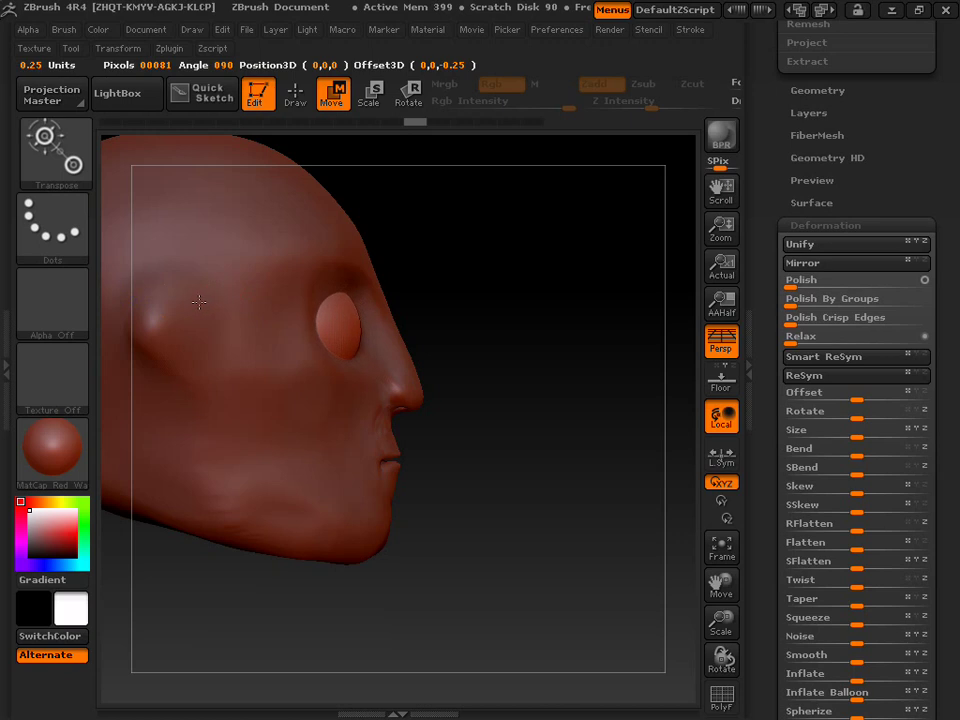
{"action": "left_click_drag", "start_coordinate": [429, 268], "coordinate": [401, 267]}
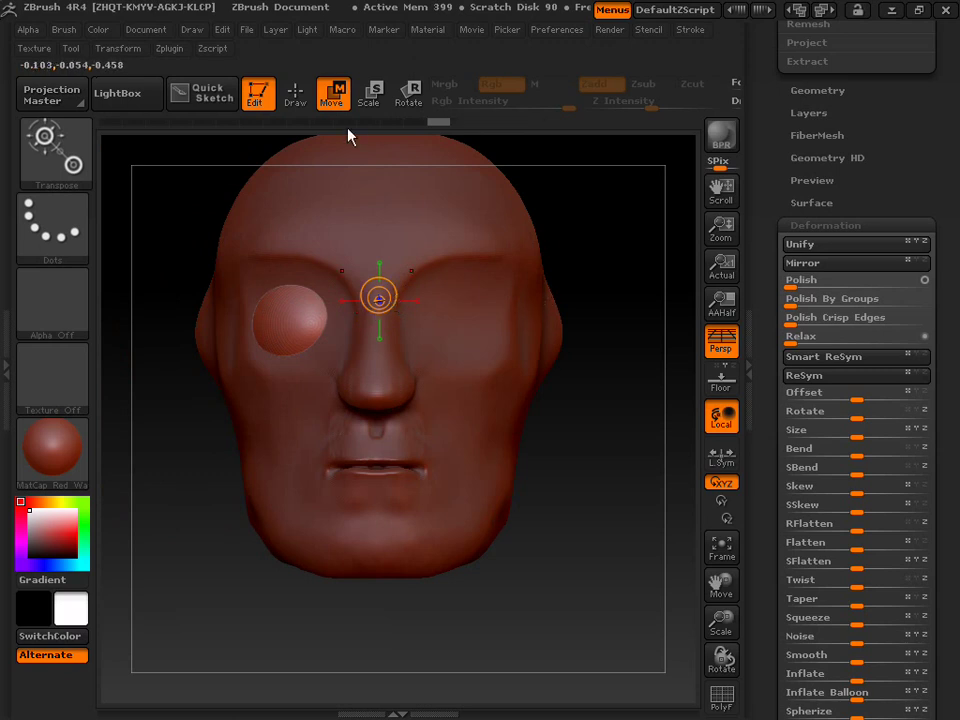
Return to Draw mode and make the PM3D_ZSphere_2 head the active subtool.
{"action": "left_click", "coordinate": [299, 103]}
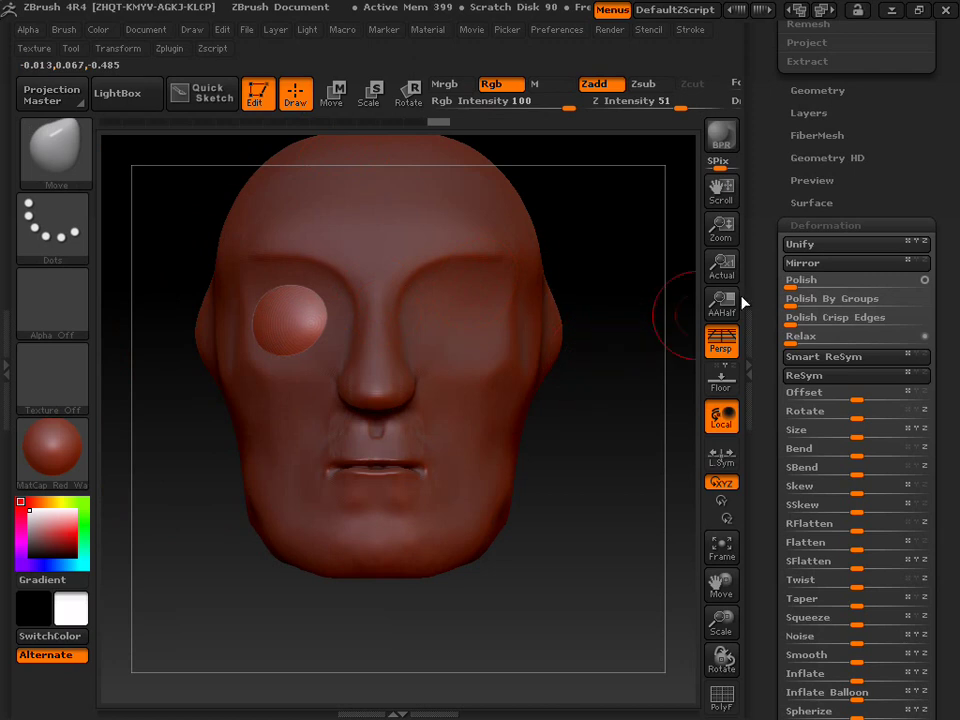
{"action": "left_click_drag", "start_coordinate": [774, 209], "coordinate": [794, 225]}
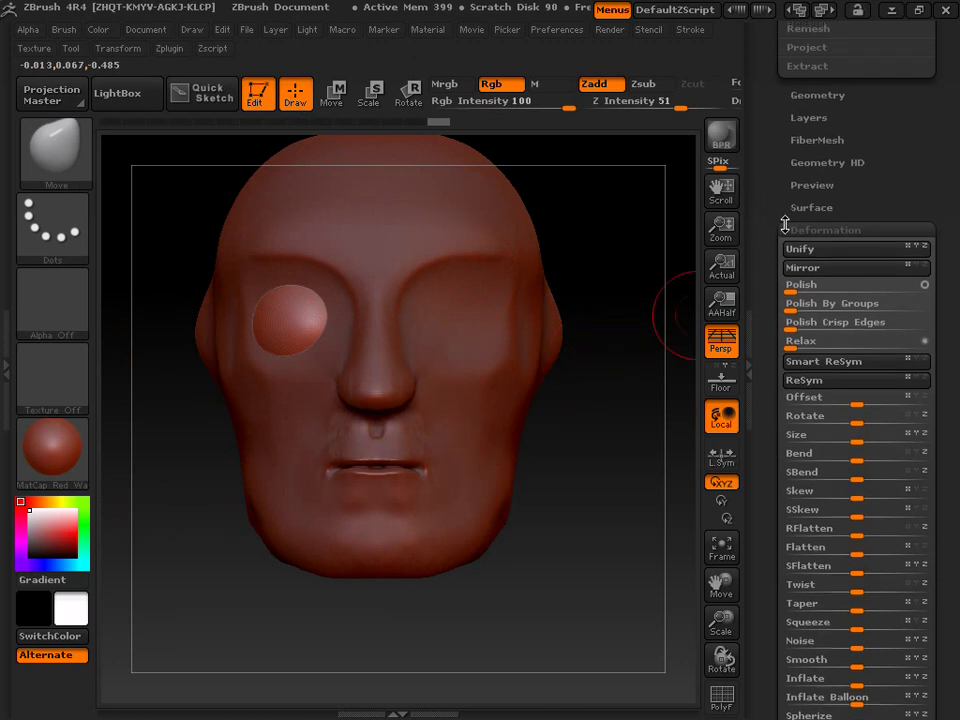
{"action": "left_click", "coordinate": [796, 229]}
{"action": "mouse_move", "coordinate": [771, 193]}
{"action": "left_mouse_down"}
{"action": "mouse_move", "coordinate": [765, 432]}
{"action": "mouse_move", "coordinate": [765, 323]}
{"action": "left_mouse_up"}
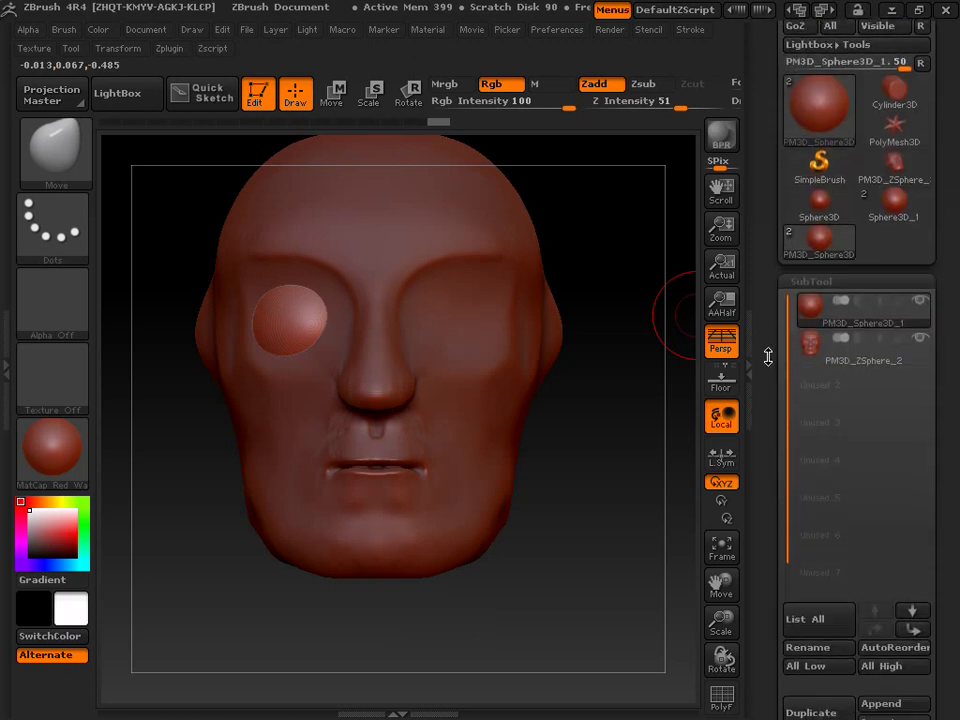
{"action": "left_click", "coordinate": [858, 367]}
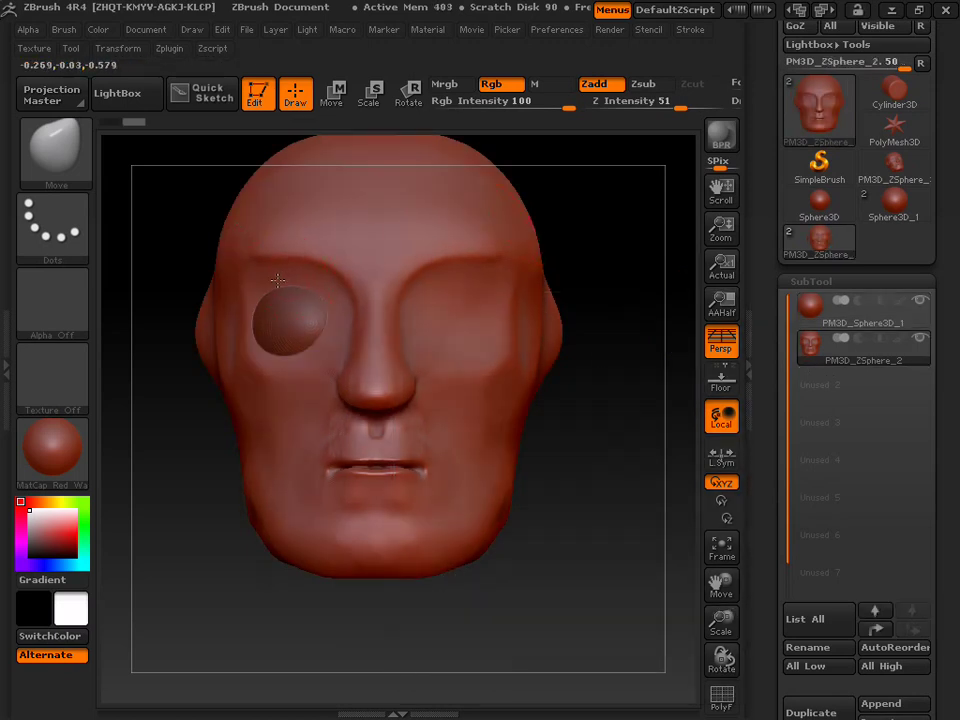
Pull the head's skin over the eyeball with the Move brush to shape the upper eyelid, checking in profile.
{"action": "mouse_move", "coordinate": [272, 282]}
{"action": "left_mouse_down"}
{"action": "mouse_move", "coordinate": [305, 280]}
{"action": "mouse_move", "coordinate": [311, 326]}
{"action": "mouse_move", "coordinate": [256, 347]}
{"action": "mouse_move", "coordinate": [251, 319]}
{"action": "mouse_move", "coordinate": [262, 291]}
{"action": "left_mouse_up"}
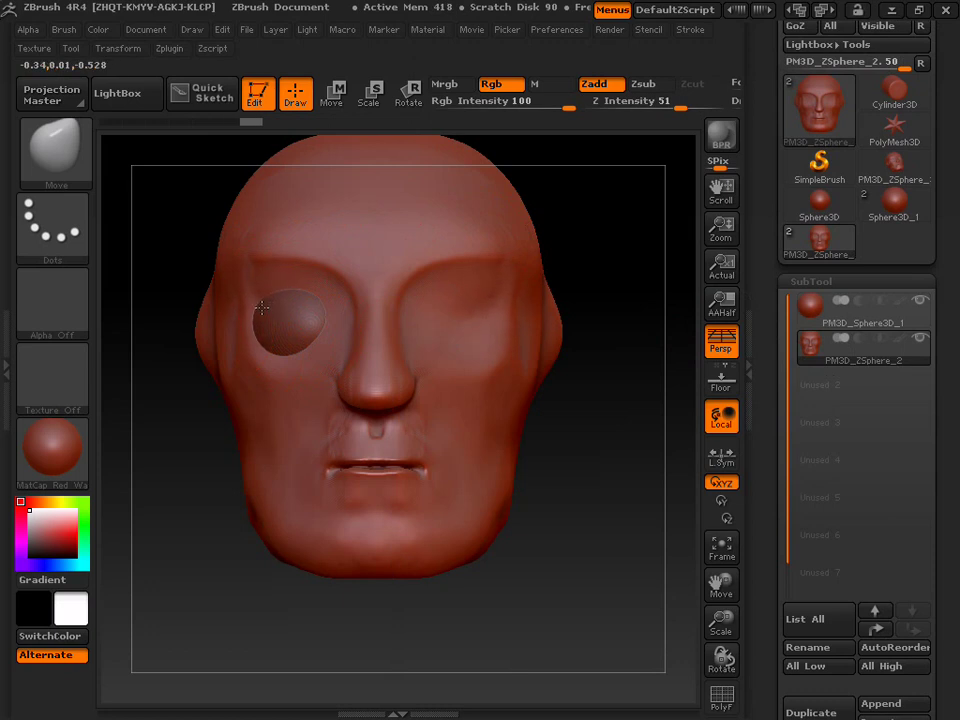
{"action": "left_click_drag", "start_coordinate": [261, 313], "coordinate": [302, 286]}
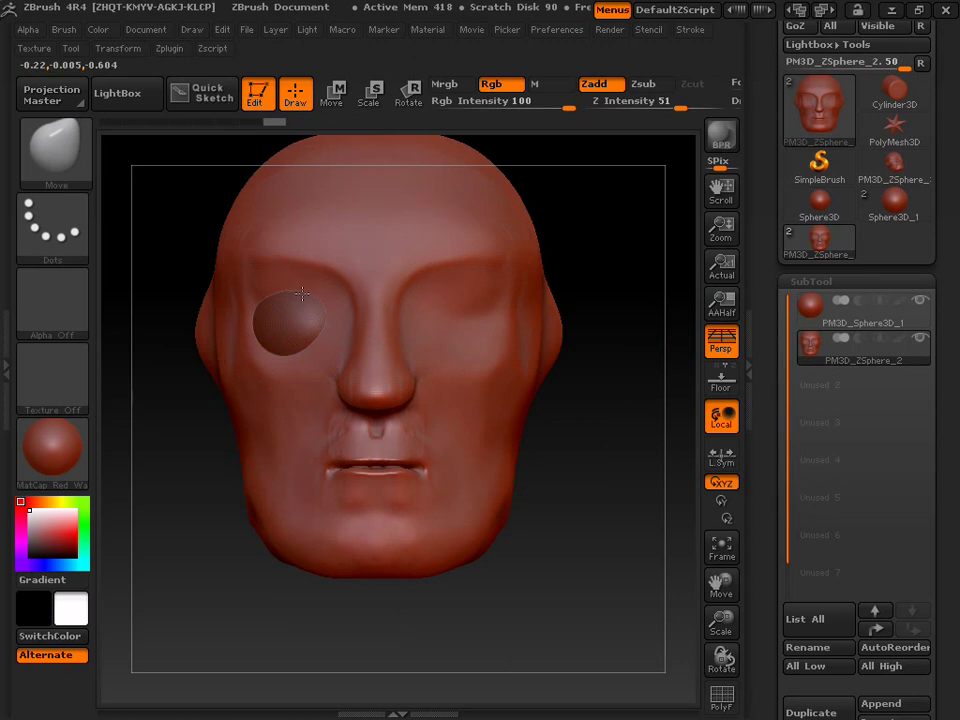
{"action": "mouse_move", "coordinate": [302, 295]}
{"action": "left_mouse_down"}
{"action": "mouse_move", "coordinate": [281, 357]}
{"action": "mouse_move", "coordinate": [334, 317]}
{"action": "left_mouse_up"}
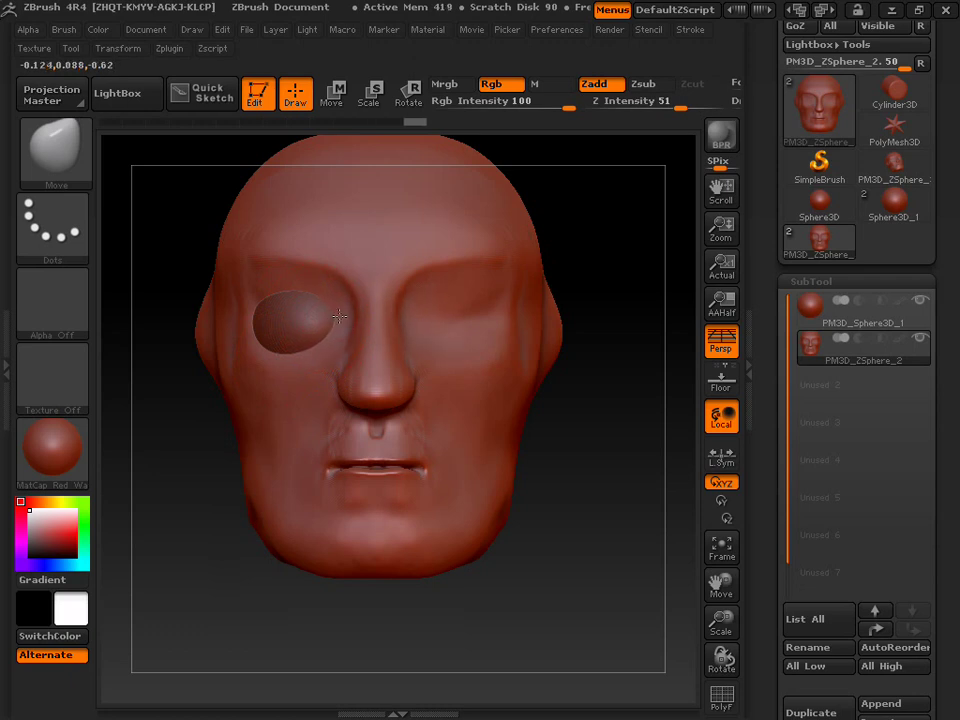
{"action": "mouse_move", "coordinate": [326, 328]}
{"action": "left_mouse_down"}
{"action": "mouse_move", "coordinate": [336, 330]}
{"action": "mouse_move", "coordinate": [257, 317]}
{"action": "left_mouse_up"}
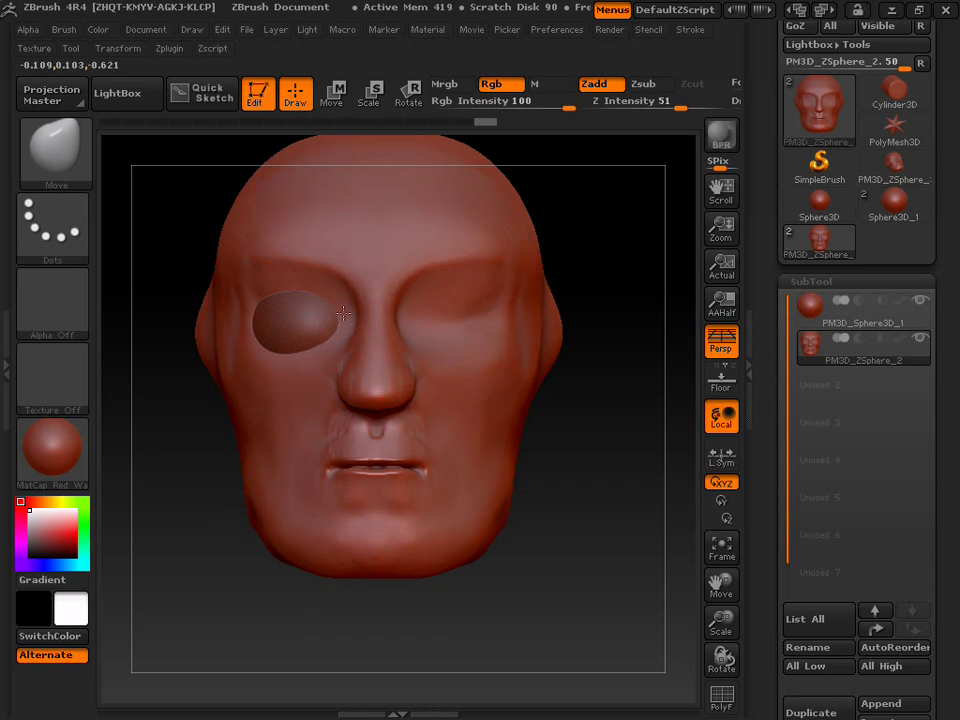
{"action": "left_click_drag", "start_coordinate": [214, 381], "coordinate": [253, 381]}
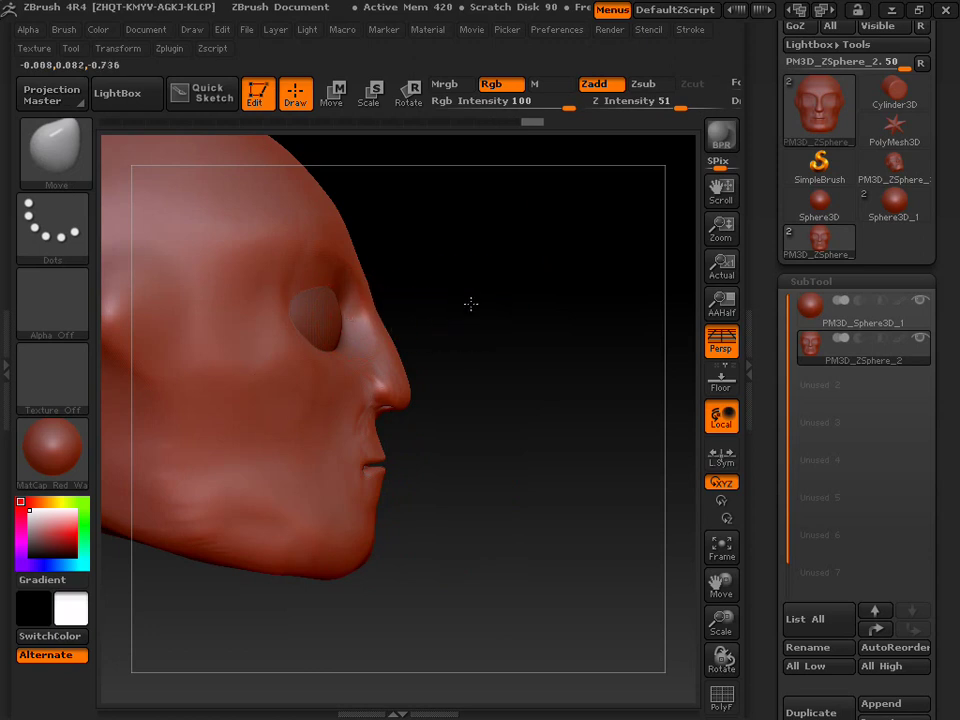
{"action": "mouse_move", "coordinate": [454, 302]}
{"action": "left_mouse_down"}
{"action": "mouse_move", "coordinate": [392, 303]}
{"action": "mouse_move", "coordinate": [330, 287]}
{"action": "left_mouse_up"}
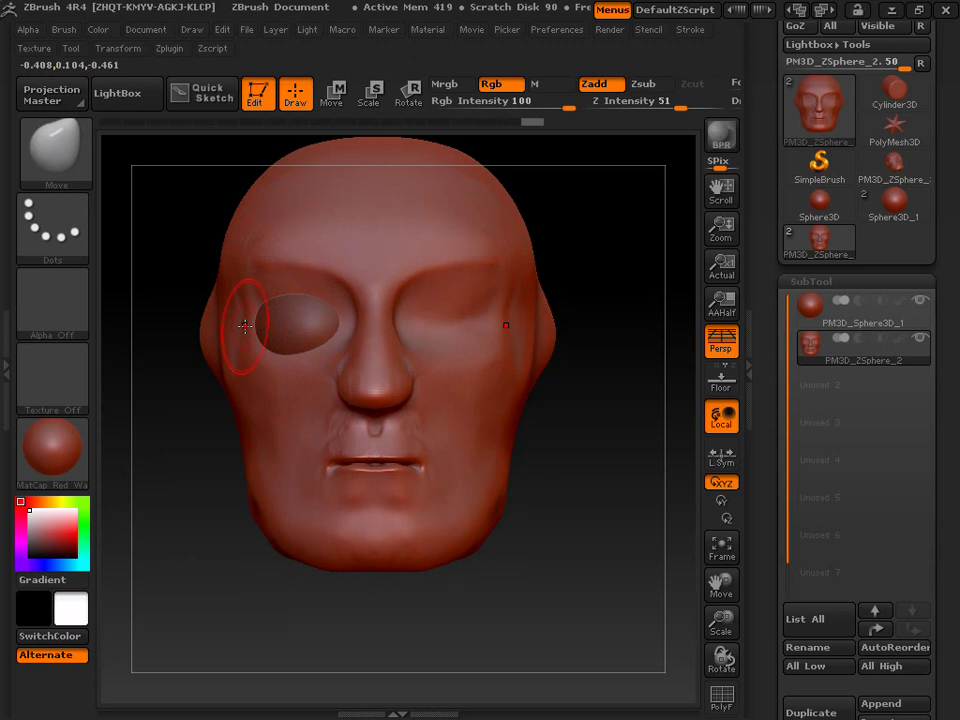
Make PM3D_Sphere3D_1 the active subtool and switch to Move mode.
{"action": "left_click", "coordinate": [836, 318]}
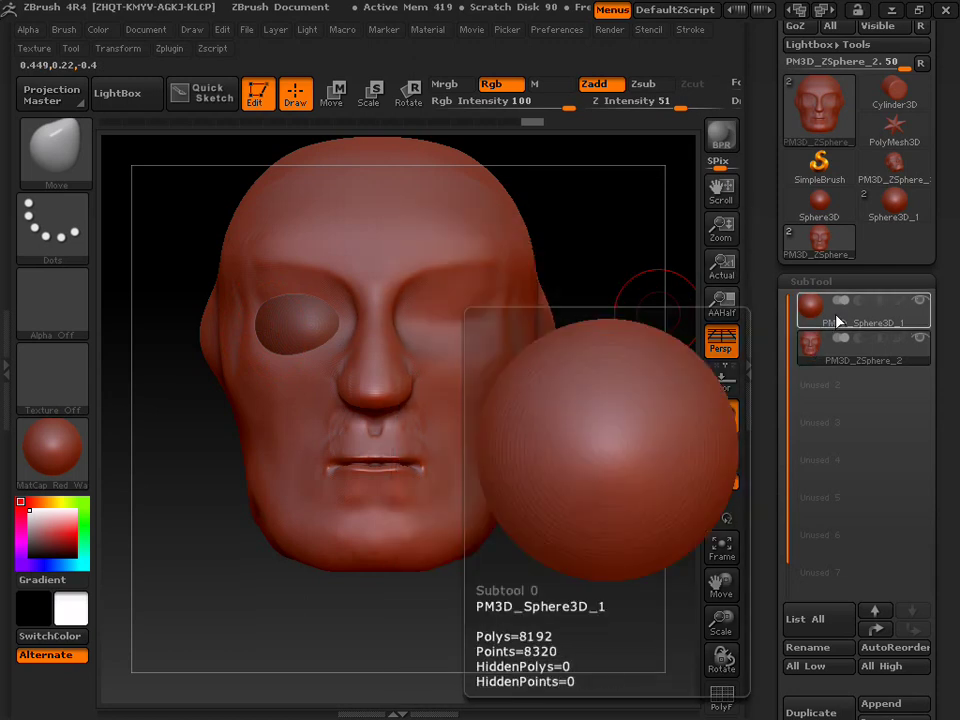
{"action": "left_click", "coordinate": [837, 320]}
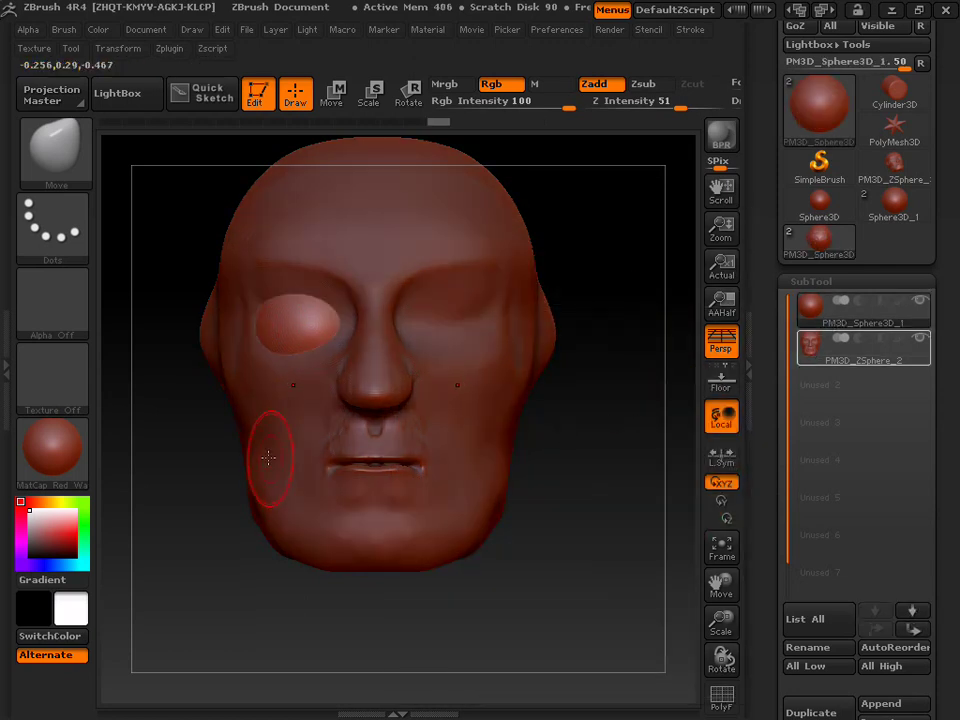
{"action": "left_click", "coordinate": [331, 93]}
Nudge the eyeball along a horizontal transpose line, checking it from the side.
{"action": "mouse_move", "coordinate": [378, 302]}
{"action": "left_mouse_down"}
{"action": "mouse_move", "coordinate": [450, 300]}
{"action": "mouse_move", "coordinate": [410, 298]}
{"action": "left_mouse_up"}
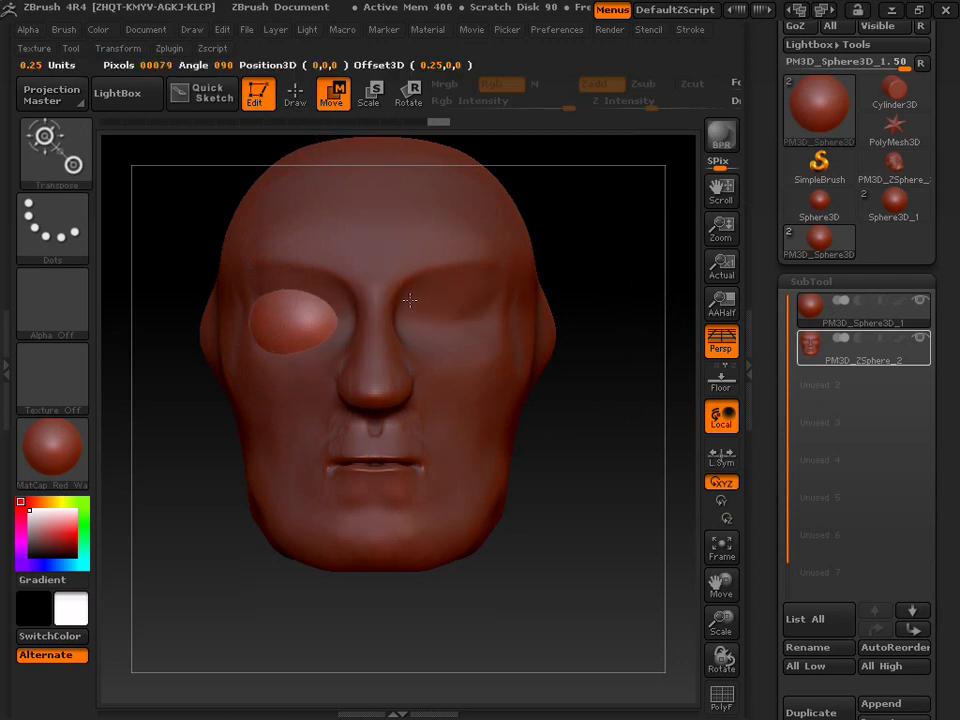
{"action": "left_click_drag", "start_coordinate": [265, 484], "coordinate": [326, 490]}
{"action": "mouse_move", "coordinate": [235, 292]}
{"action": "left_mouse_down"}
{"action": "mouse_move", "coordinate": [279, 289]}
{"action": "mouse_move", "coordinate": [228, 292]}
{"action": "left_mouse_up"}
{"action": "left_click", "coordinate": [235, 290]}
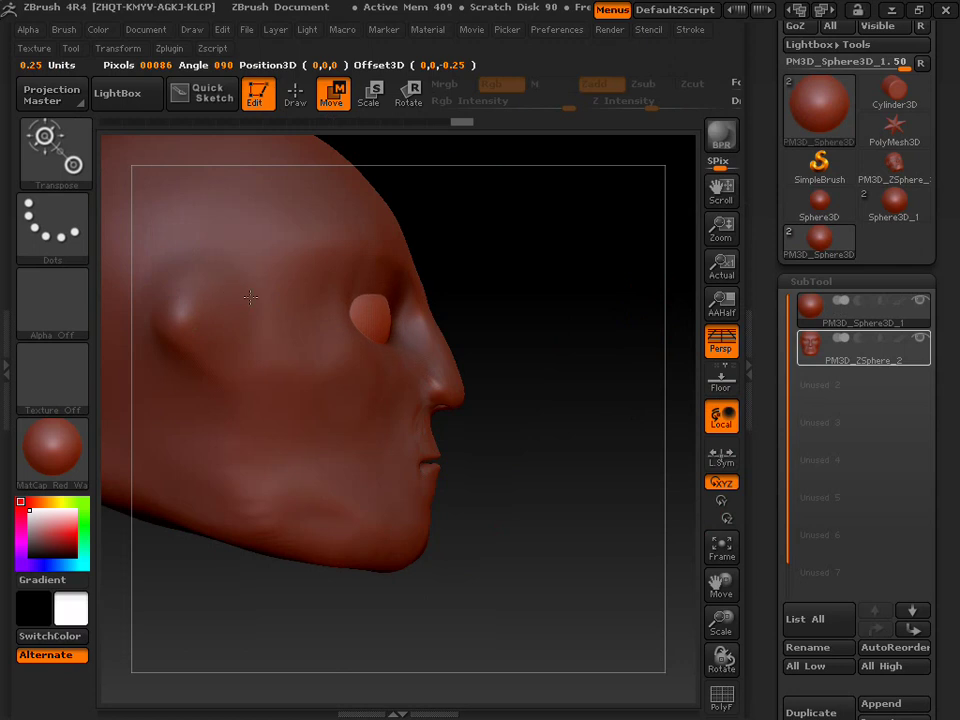
{"action": "left_click_drag", "start_coordinate": [501, 306], "coordinate": [396, 285]}
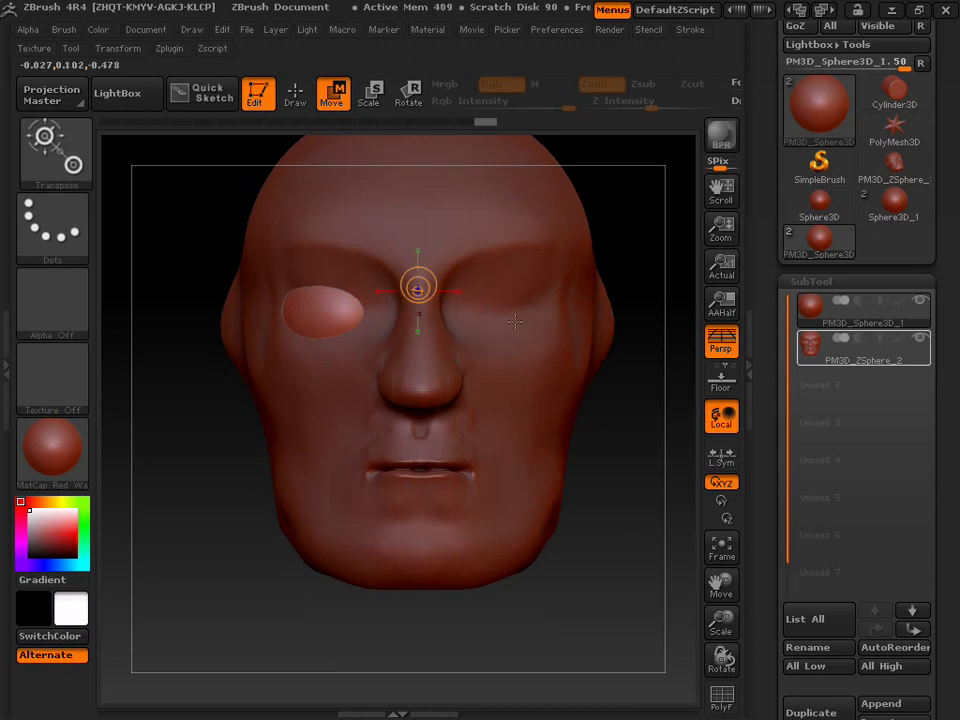
{"action": "mouse_move", "coordinate": [773, 391]}
{"action": "left_mouse_down"}
{"action": "mouse_move", "coordinate": [772, 291]}
{"action": "mouse_move", "coordinate": [791, 129]}
{"action": "left_mouse_up"}
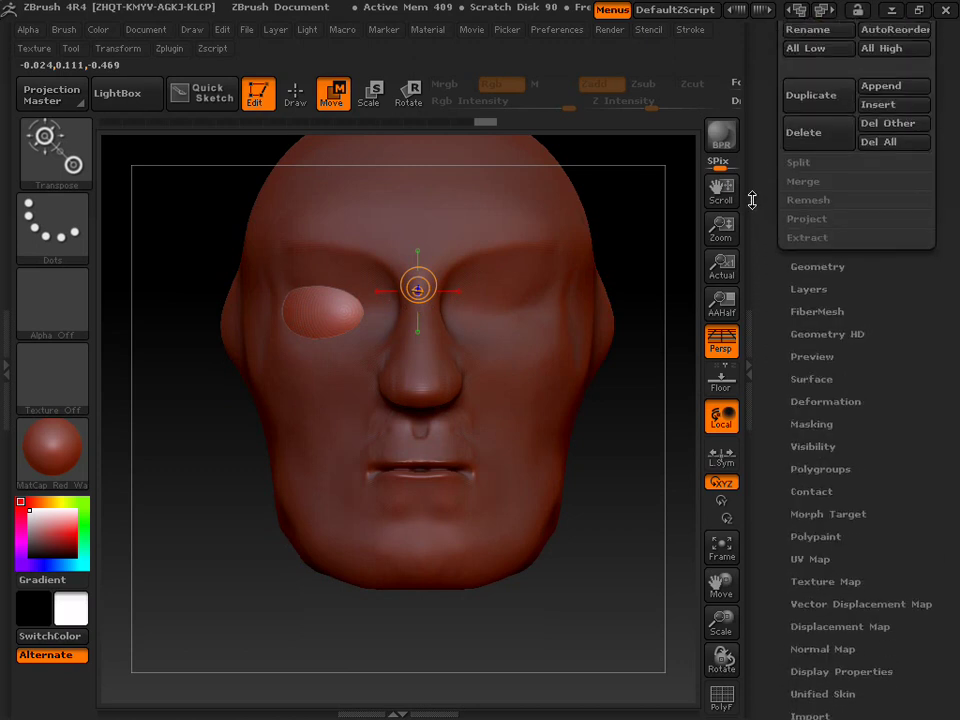
Shrink the eyeball with the Deformation Size slider at -7 and shift it sideways into the socket.
{"action": "left_click", "coordinate": [797, 394]}
{"action": "left_click_drag", "start_coordinate": [776, 330], "coordinate": [771, 405]}
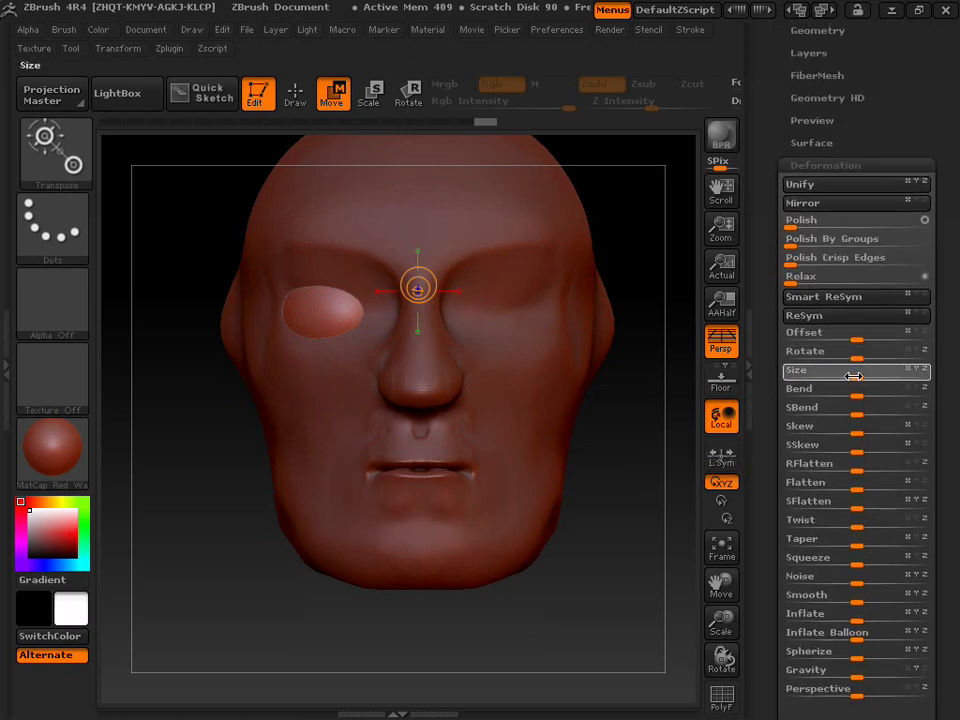
{"action": "left_click_drag", "start_coordinate": [849, 376], "coordinate": [843, 376]}
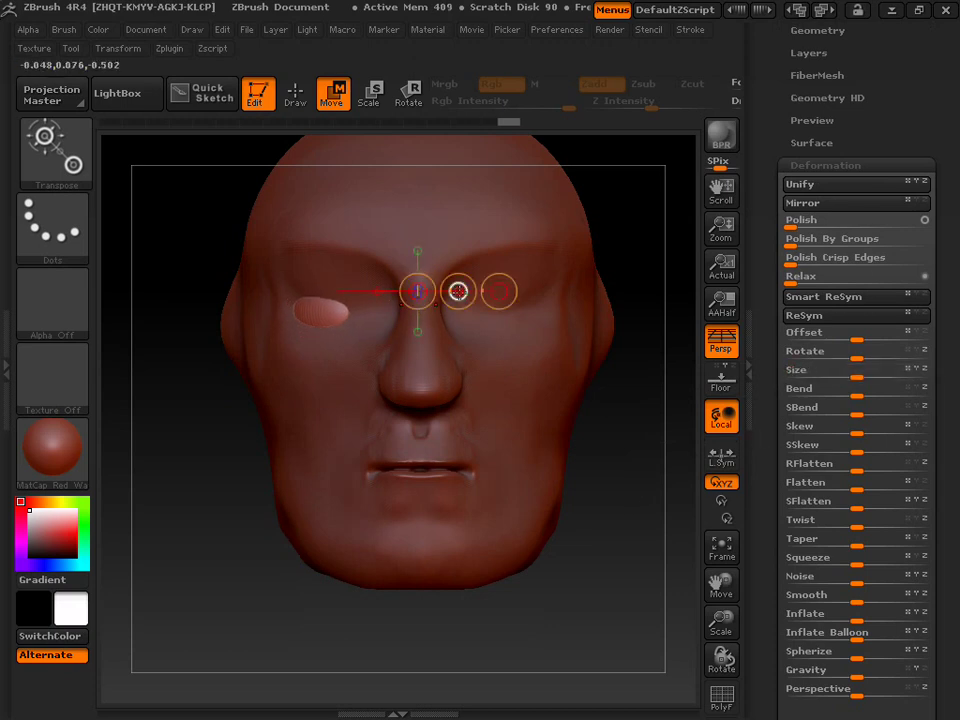
{"action": "left_click_drag", "start_coordinate": [458, 291], "coordinate": [451, 292]}
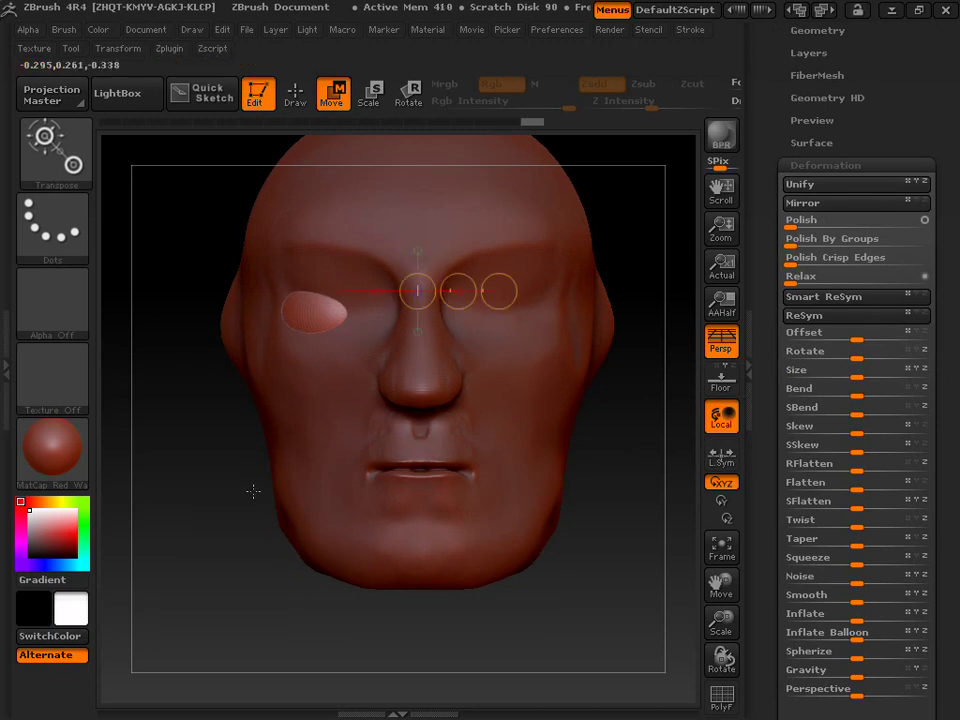
From the side, turn off Persp and move the eyeball 0.25 units forward in depth.
{"action": "left_click_drag", "start_coordinate": [256, 503], "coordinate": [396, 521]}
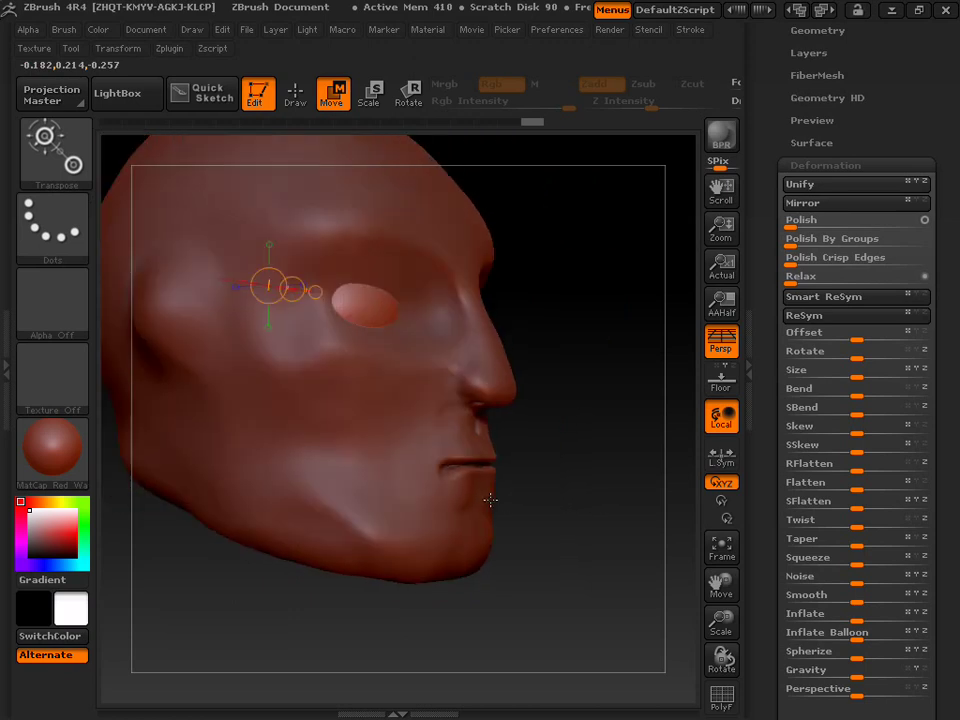
{"action": "mouse_move", "coordinate": [229, 281]}
{"action": "left_mouse_down"}
{"action": "mouse_move", "coordinate": [313, 279]}
{"action": "mouse_move", "coordinate": [270, 279]}
{"action": "left_mouse_up"}
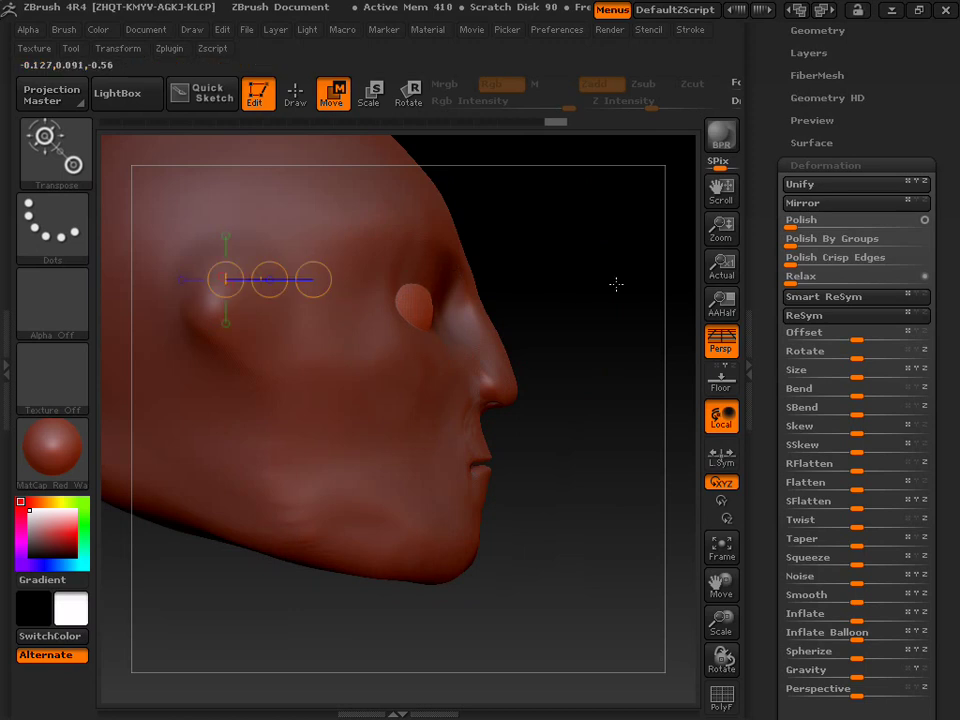
{"action": "left_click", "coordinate": [719, 341]}
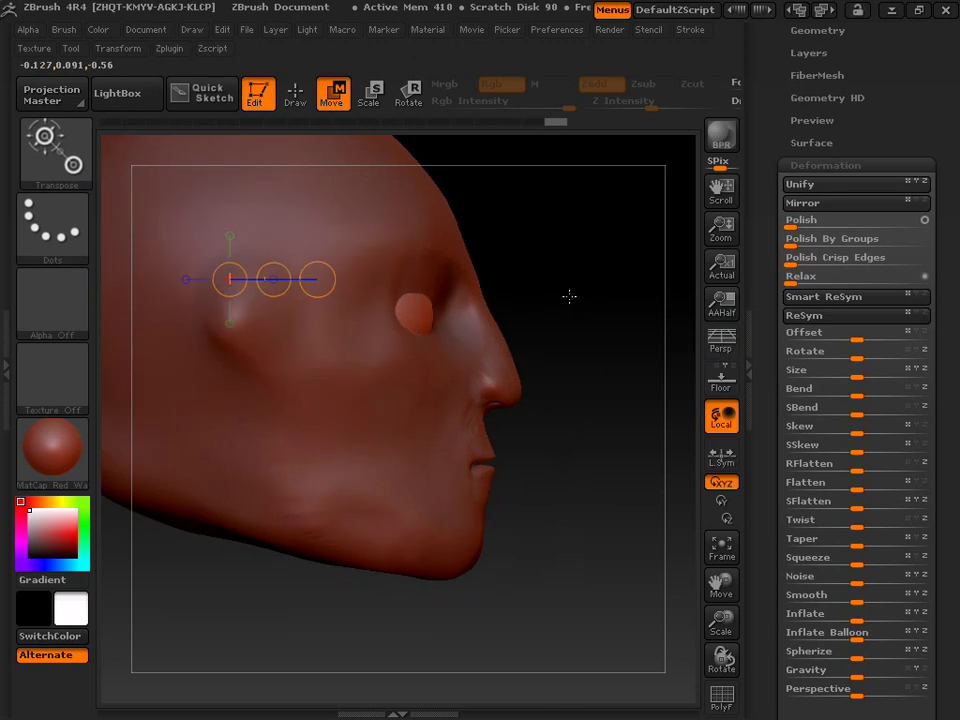
{"action": "left_click", "coordinate": [267, 285]}
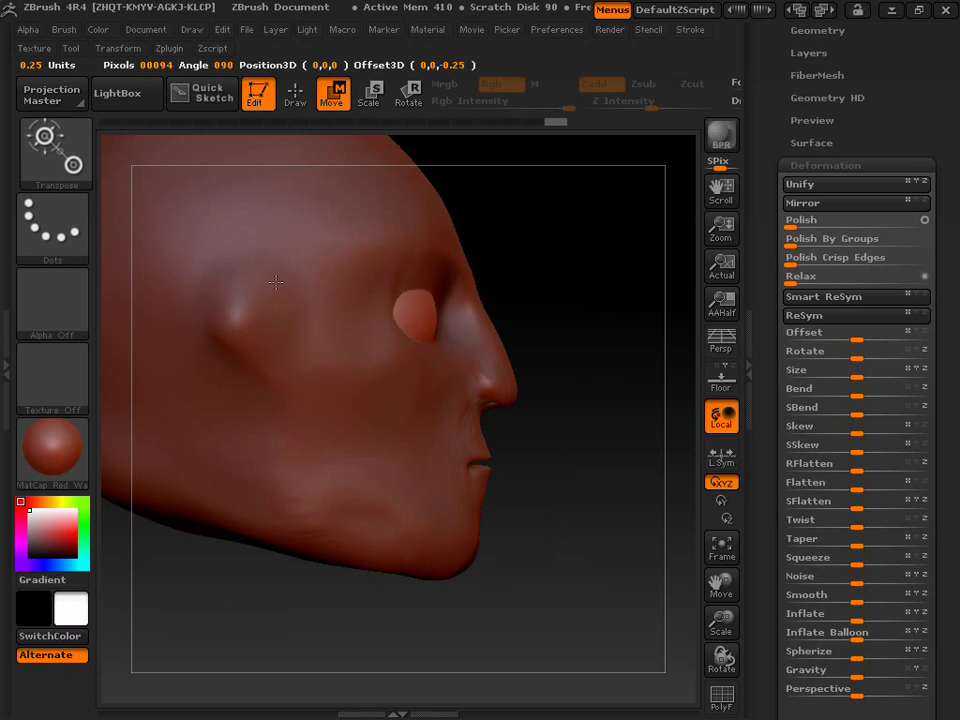
{"action": "left_click_drag", "start_coordinate": [228, 279], "coordinate": [315, 279]}
{"action": "left_click_drag", "start_coordinate": [482, 257], "coordinate": [451, 257]}
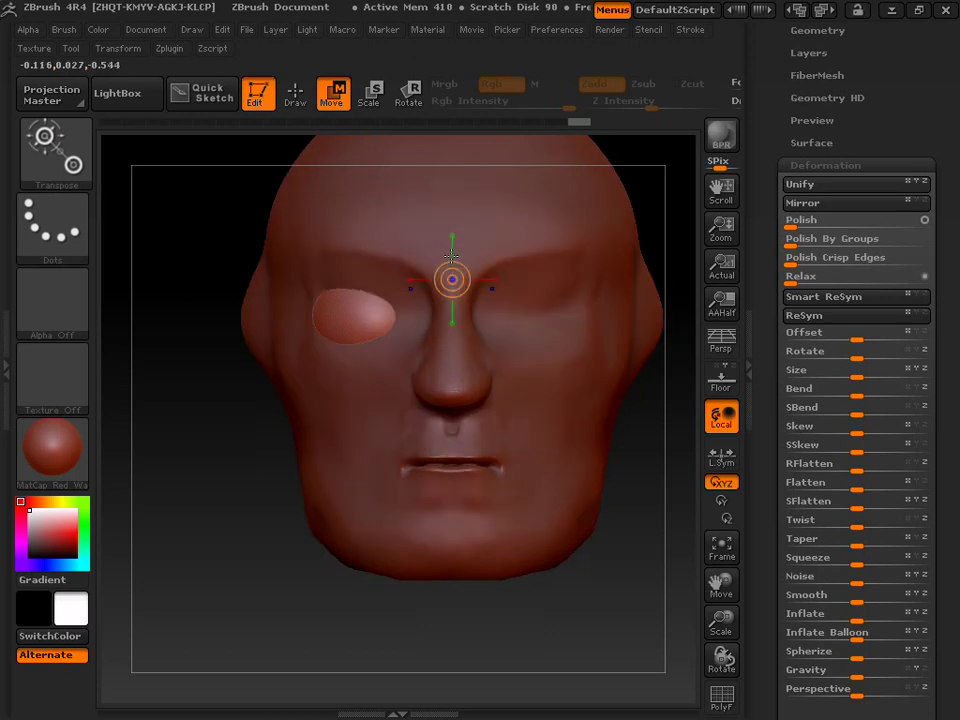
Move the eyeball forward in the socket from the side, then shift it slightly sideways.
{"action": "left_click_drag", "start_coordinate": [244, 210], "coordinate": [323, 220]}
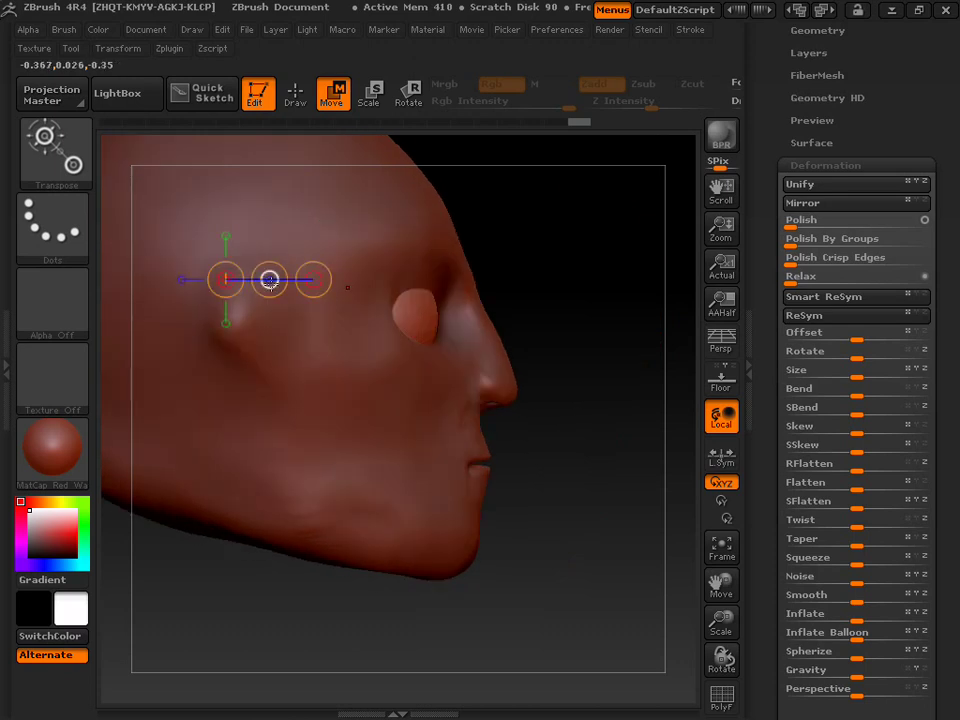
{"action": "left_click", "coordinate": [270, 278]}
{"action": "left_click_drag", "start_coordinate": [270, 282], "coordinate": [276, 280]}
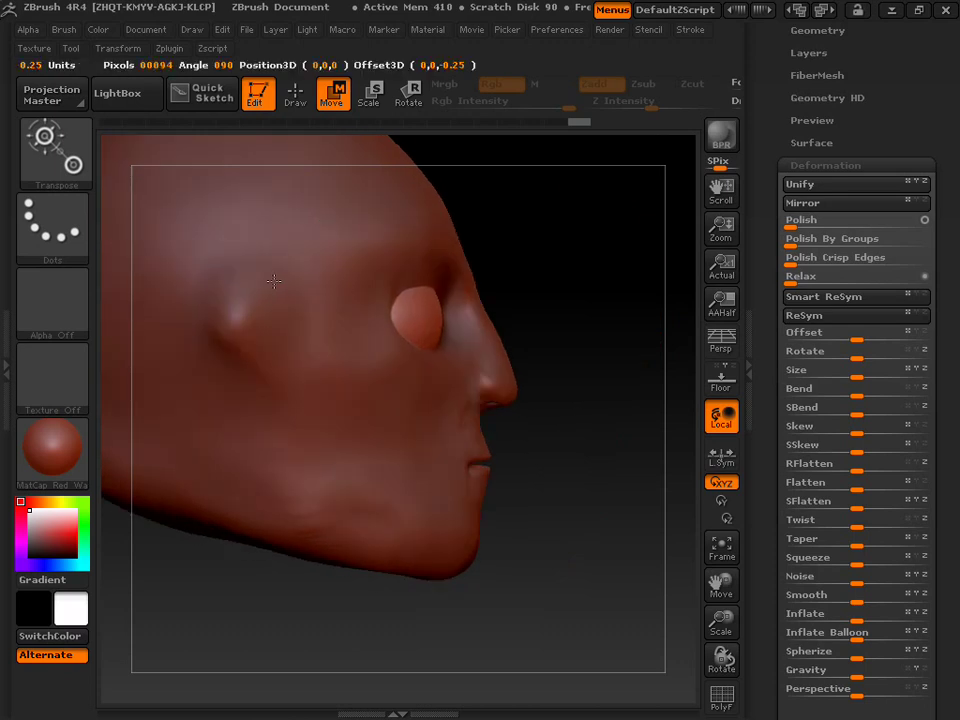
{"action": "left_click_drag", "start_coordinate": [536, 264], "coordinate": [517, 264]}
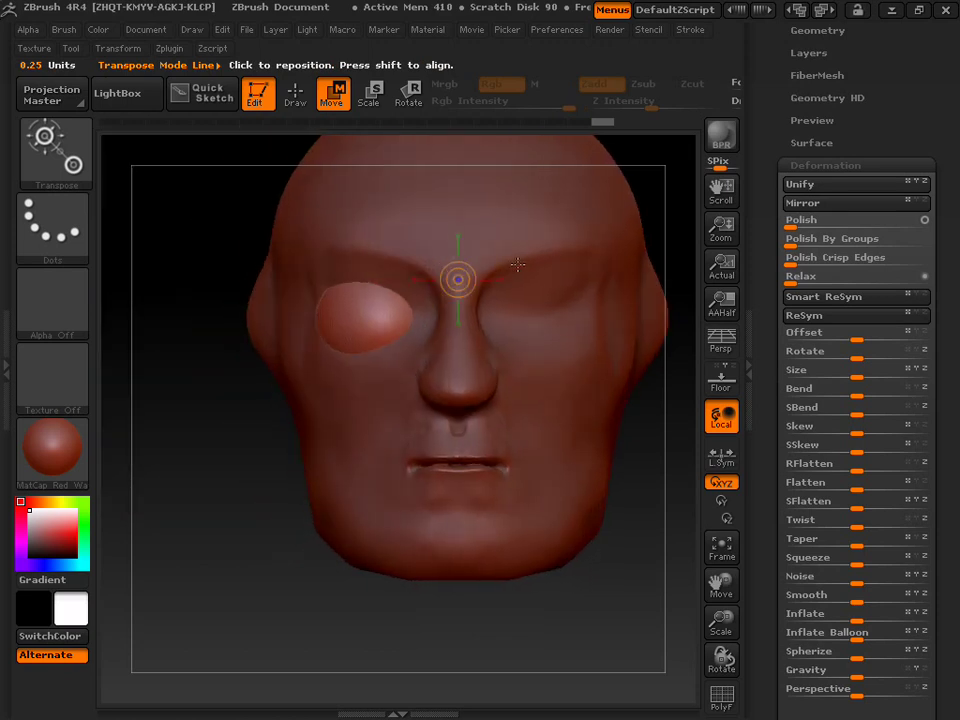
{"action": "left_click_drag", "start_coordinate": [458, 280], "coordinate": [513, 278]}
{"action": "left_click_drag", "start_coordinate": [514, 279], "coordinate": [526, 278]}
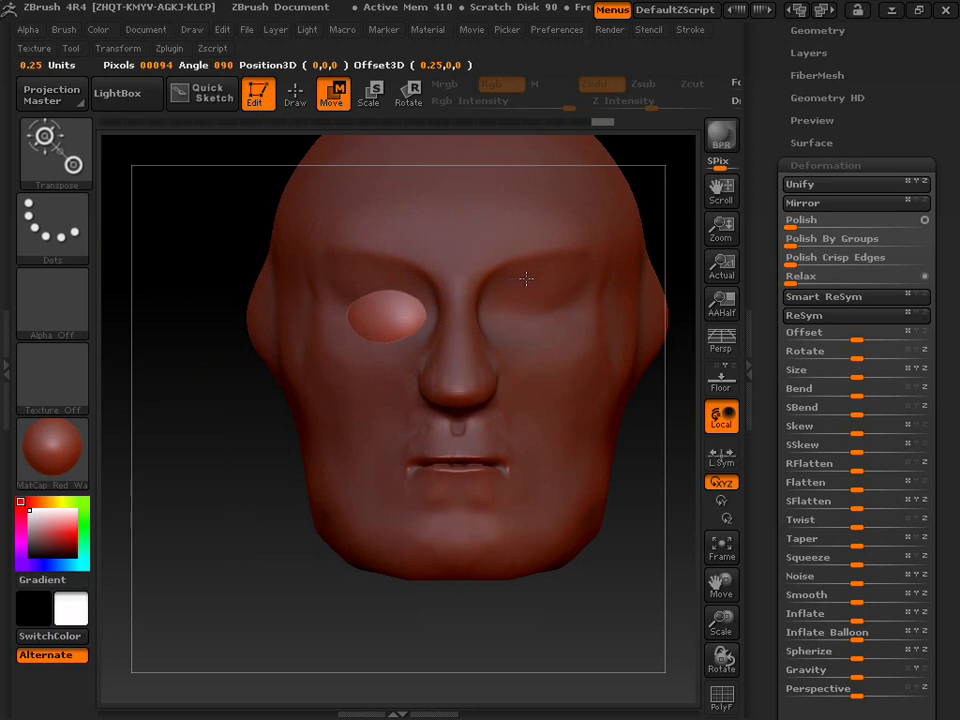
Adjust the eyeball vertically, push it 0.25 units back in depth, then return to Draw mode.
{"action": "left_click_drag", "start_coordinate": [458, 279], "coordinate": [545, 279]}
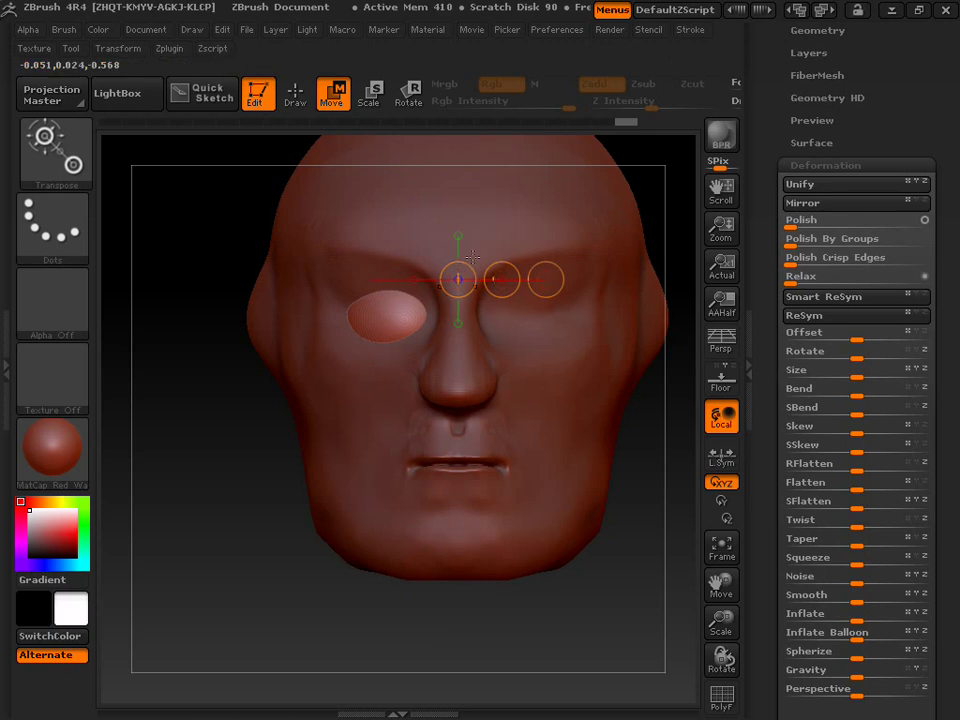
{"action": "mouse_move", "coordinate": [456, 279]}
{"action": "left_mouse_down"}
{"action": "mouse_move", "coordinate": [456, 193]}
{"action": "mouse_move", "coordinate": [460, 234]}
{"action": "mouse_move", "coordinate": [449, 229]}
{"action": "left_mouse_up"}
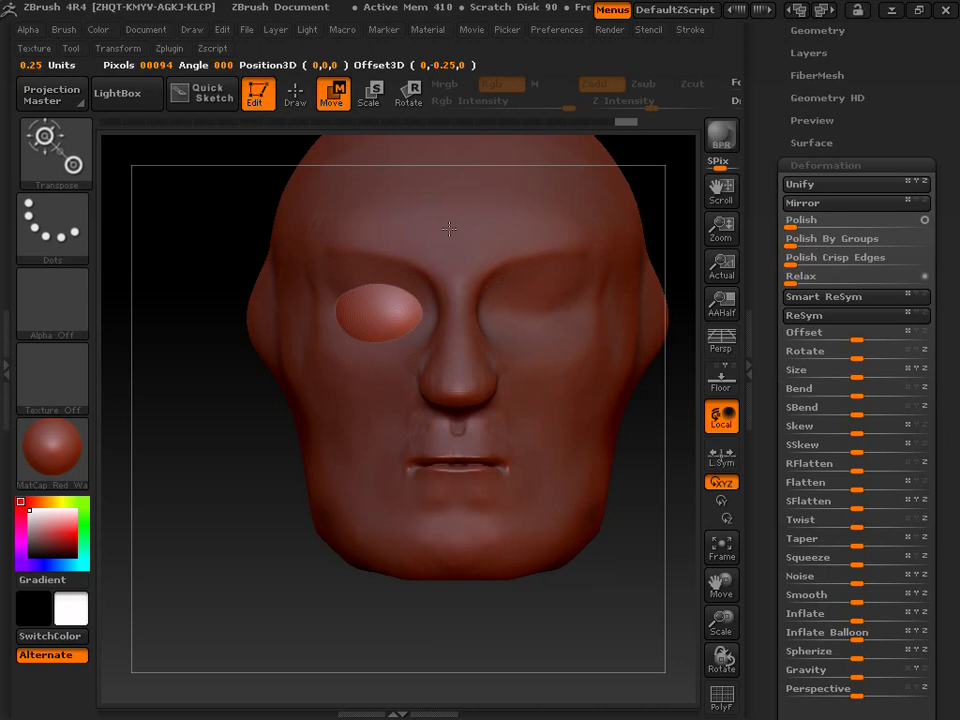
{"action": "left_click", "coordinate": [449, 229]}
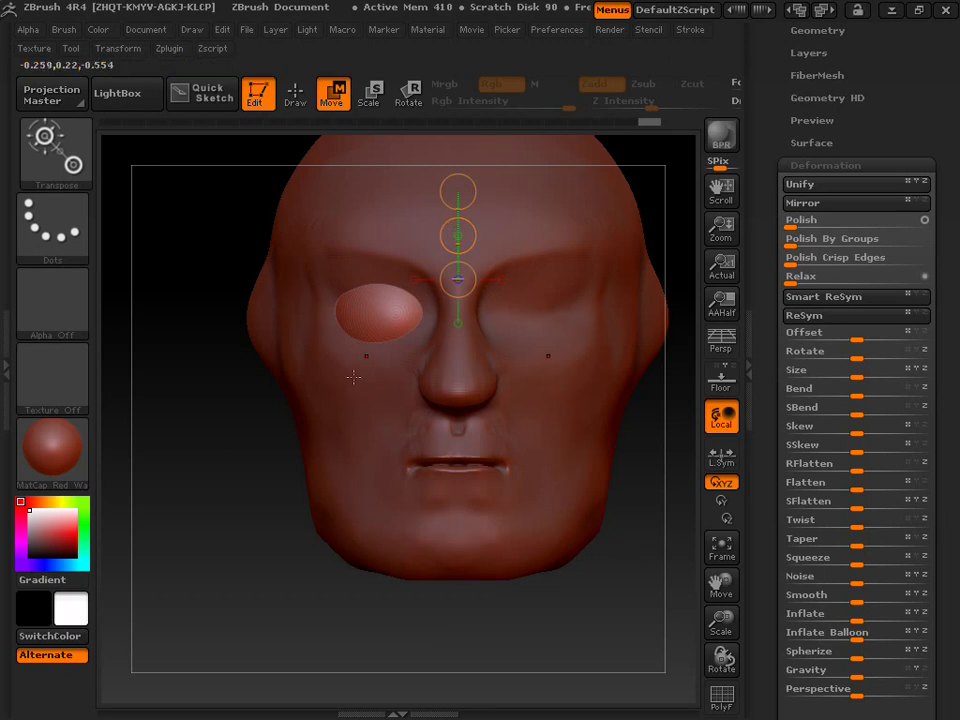
{"action": "left_click_drag", "start_coordinate": [249, 451], "coordinate": [354, 453]}
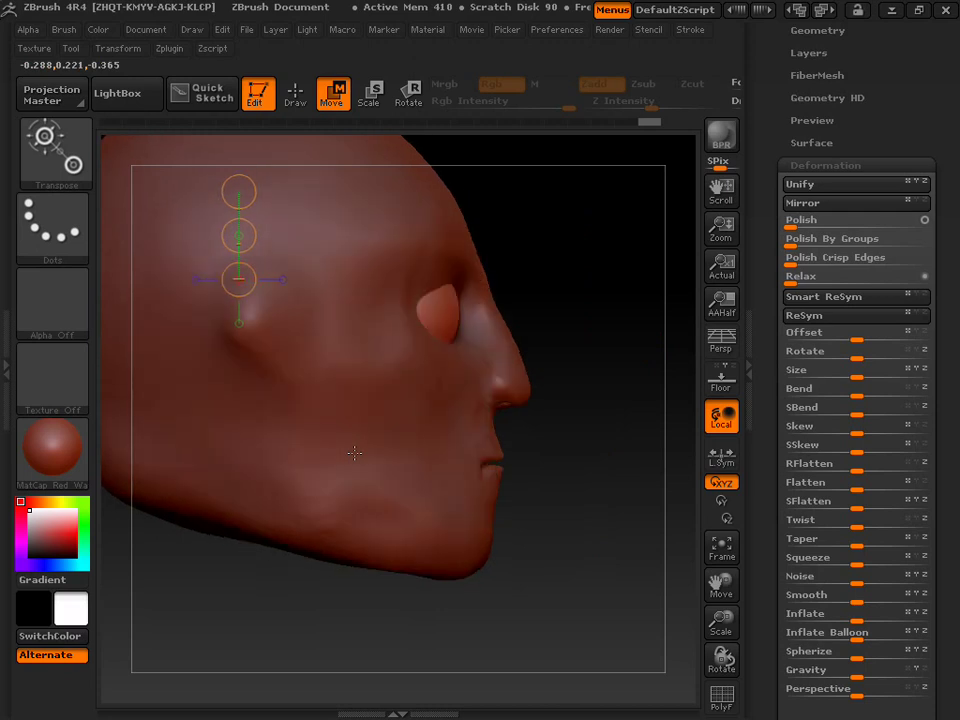
{"action": "left_click_drag", "start_coordinate": [281, 277], "coordinate": [274, 275]}
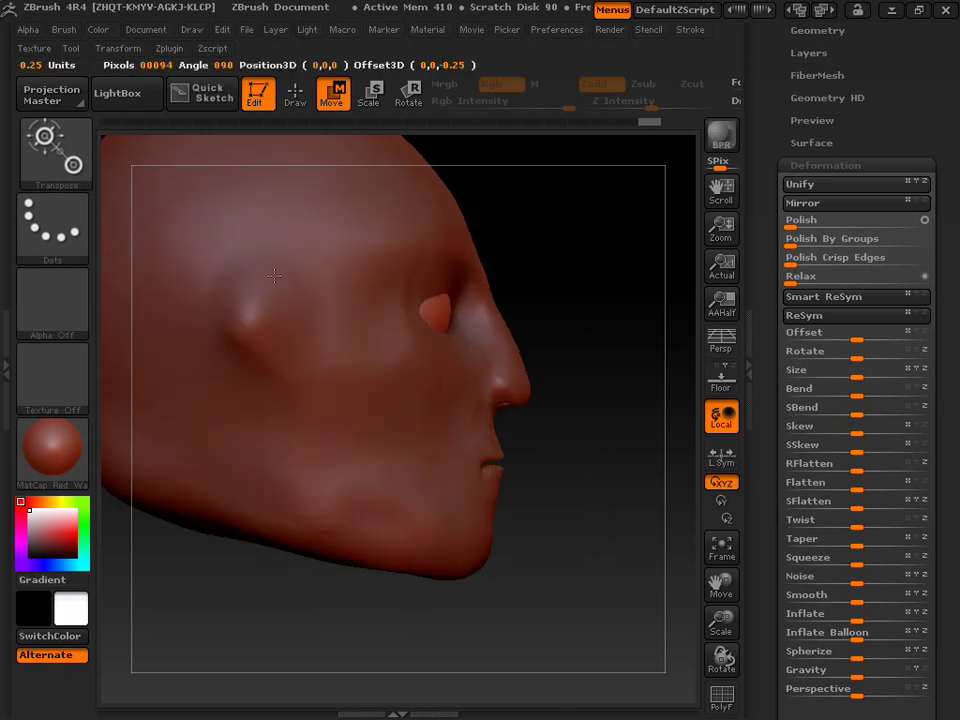
{"action": "left_click_drag", "start_coordinate": [499, 253], "coordinate": [465, 250]}
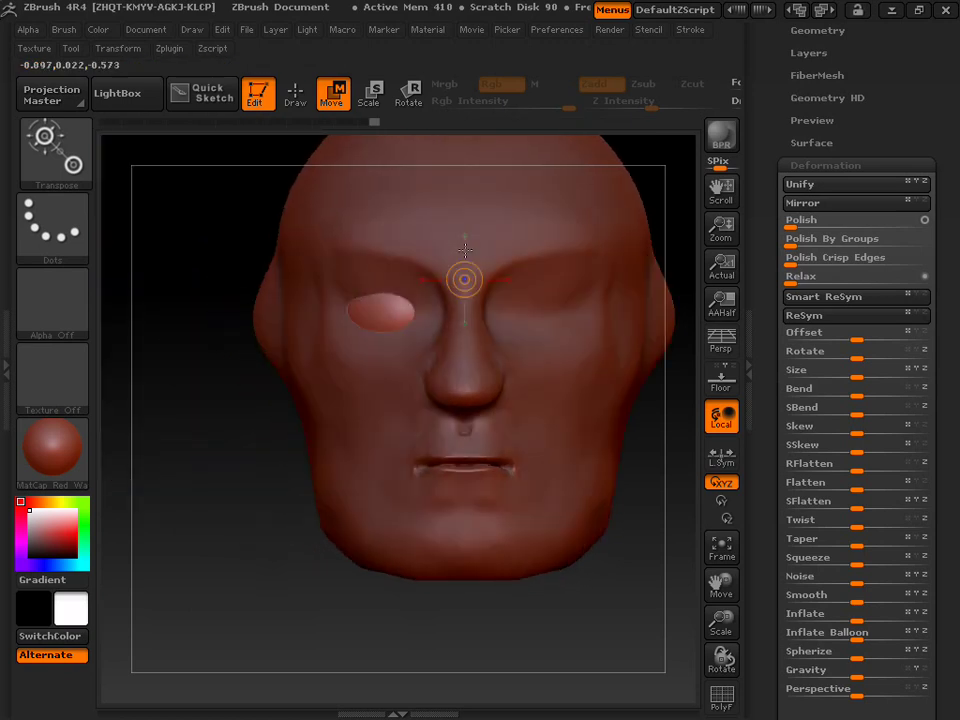
{"action": "left_click", "coordinate": [302, 95]}
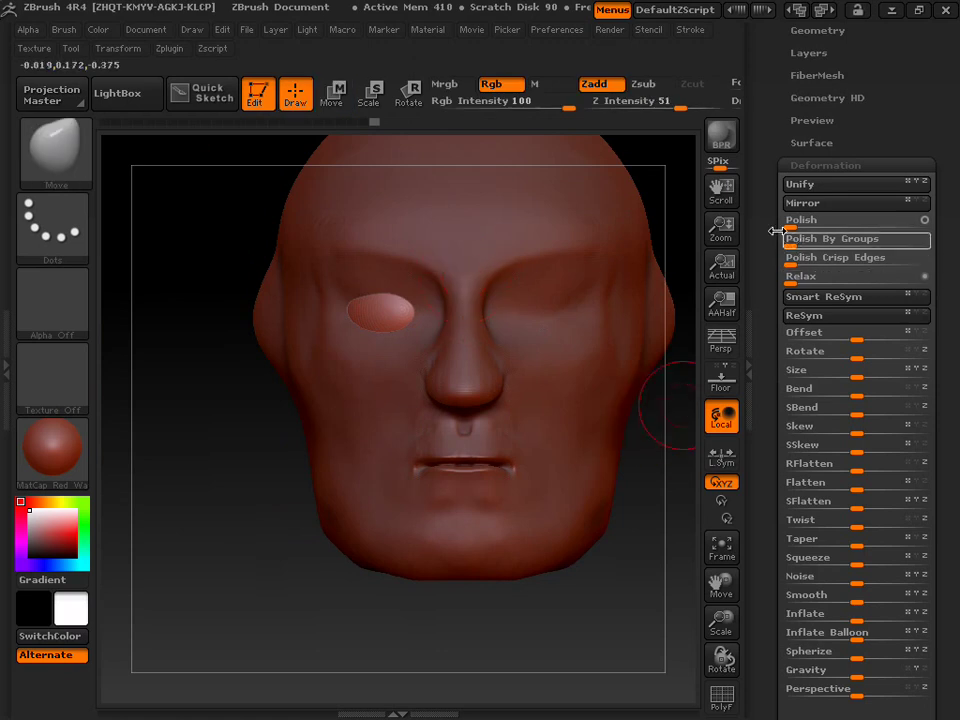
Make the head the active subtool and reduce the brush size to 25.
{"action": "scroll", "coordinate": [790, 280], "scroll_direction": "up", "scroll_amount": 5}
{"action": "scroll", "coordinate": [800, 300], "scroll_direction": "up", "scroll_amount": 5}
{"action": "scroll", "coordinate": [815, 330], "scroll_direction": "up", "scroll_amount": 5}
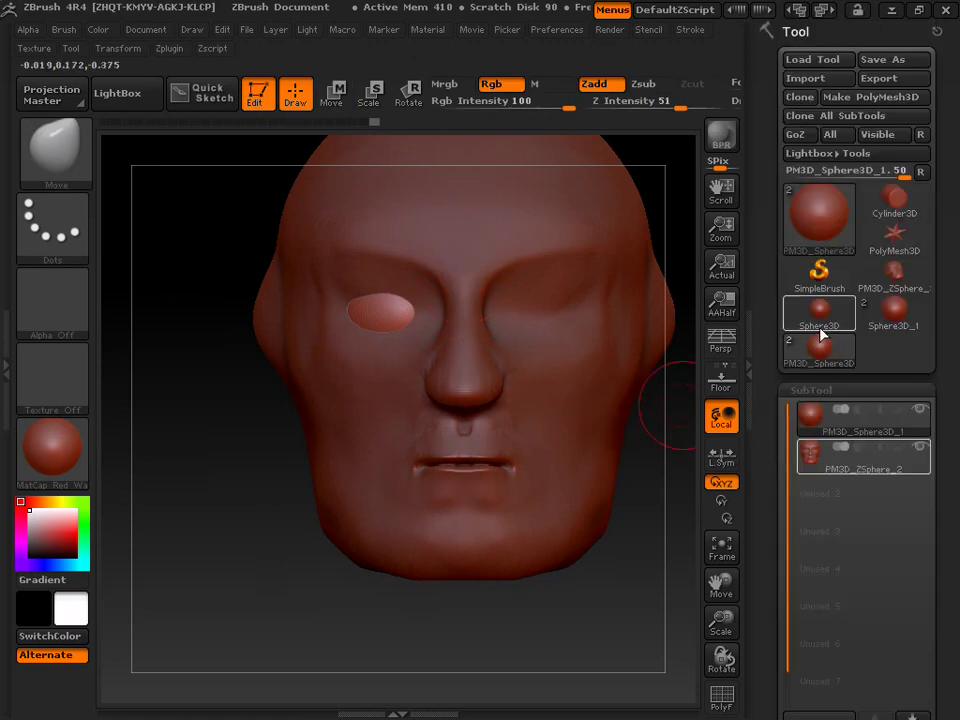
{"action": "left_click", "coordinate": [869, 465]}
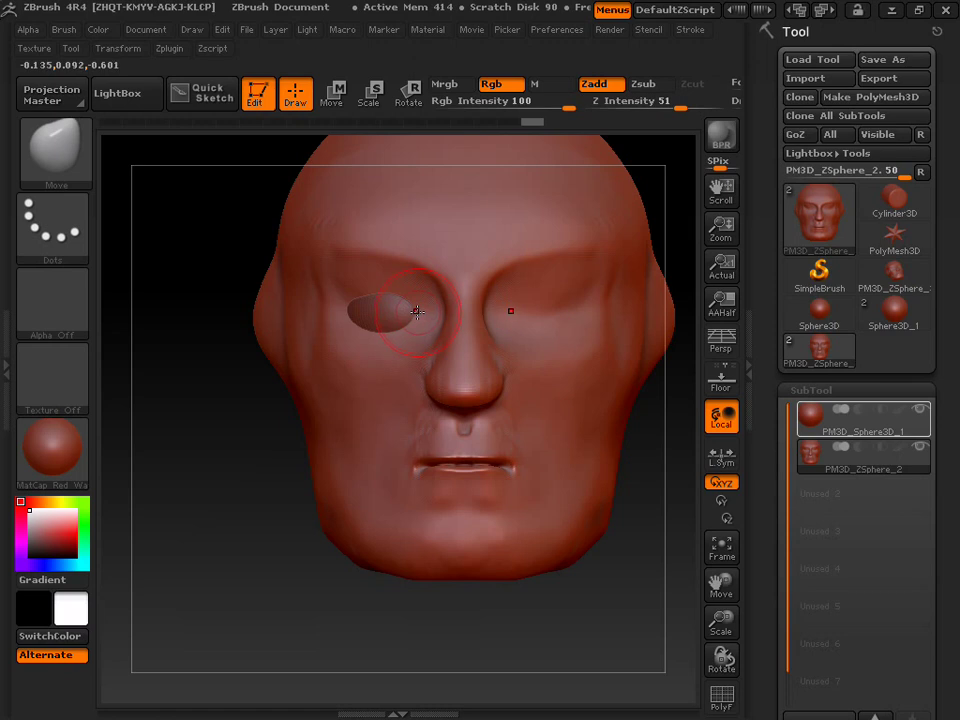
{"action": "key", "text": "s"}
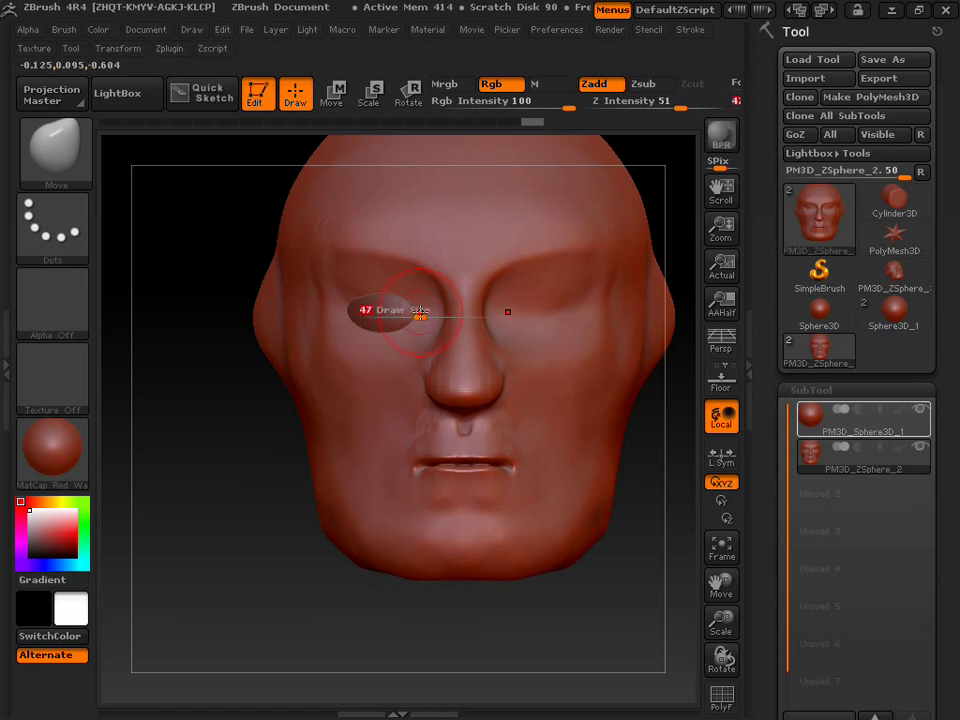
{"action": "left_click_drag", "start_coordinate": [420, 312], "coordinate": [405, 312]}
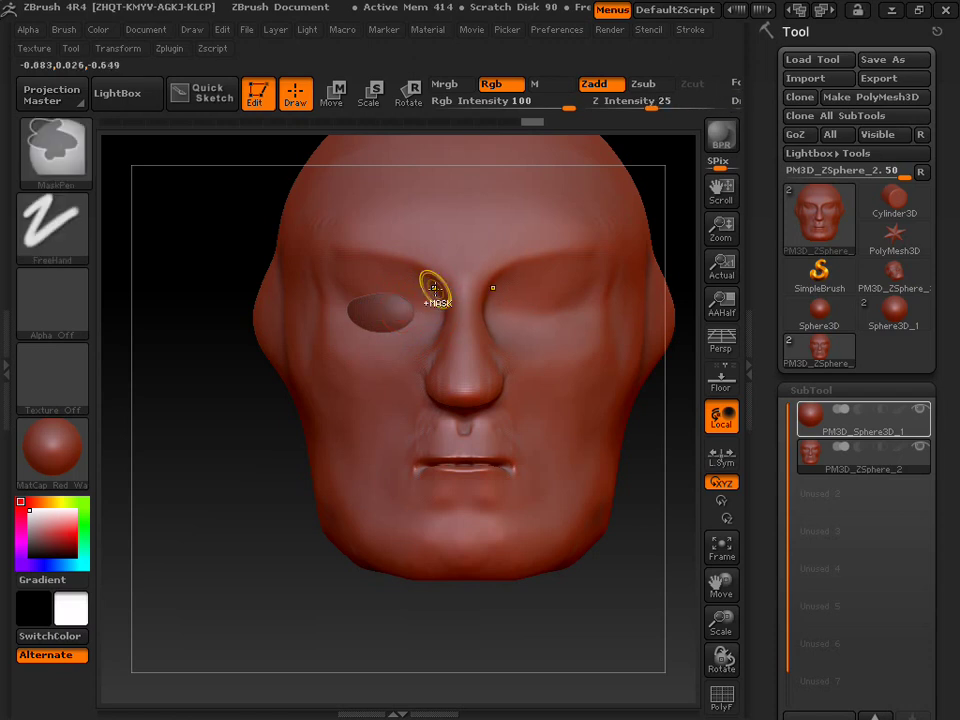
Mask both eye sockets and the nose, invert the mask, then mask the nose bridge.
{"action": "mouse_move", "coordinate": [428, 285]}
{"action": "left_mouse_down", "text": "ctrl"}
{"action": "mouse_move", "coordinate": [430, 316]}
{"action": "mouse_move", "coordinate": [455, 310]}
{"action": "mouse_move", "coordinate": [410, 335]}
{"action": "mouse_move", "coordinate": [429, 276]}
{"action": "left_mouse_up", "text": "ctrl"}
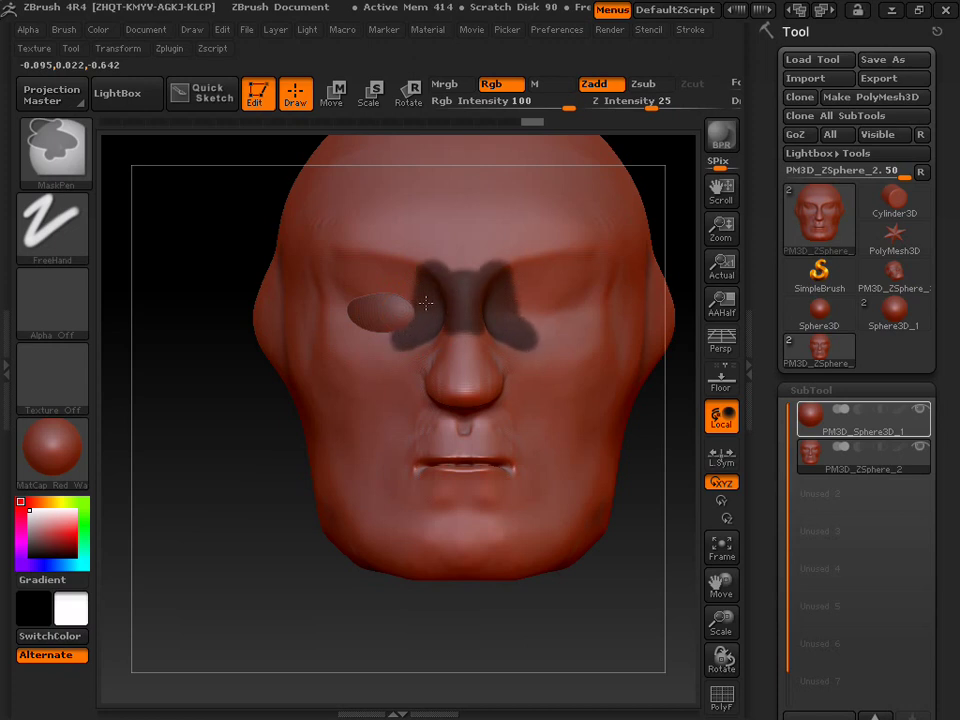
{"action": "mouse_move", "coordinate": [411, 338]}
{"action": "left_mouse_down", "text": "ctrl"}
{"action": "mouse_move", "coordinate": [452, 347]}
{"action": "mouse_move", "coordinate": [434, 393]}
{"action": "mouse_move", "coordinate": [414, 381]}
{"action": "mouse_move", "coordinate": [510, 392]}
{"action": "mouse_move", "coordinate": [402, 365]}
{"action": "left_mouse_up", "text": "ctrl"}
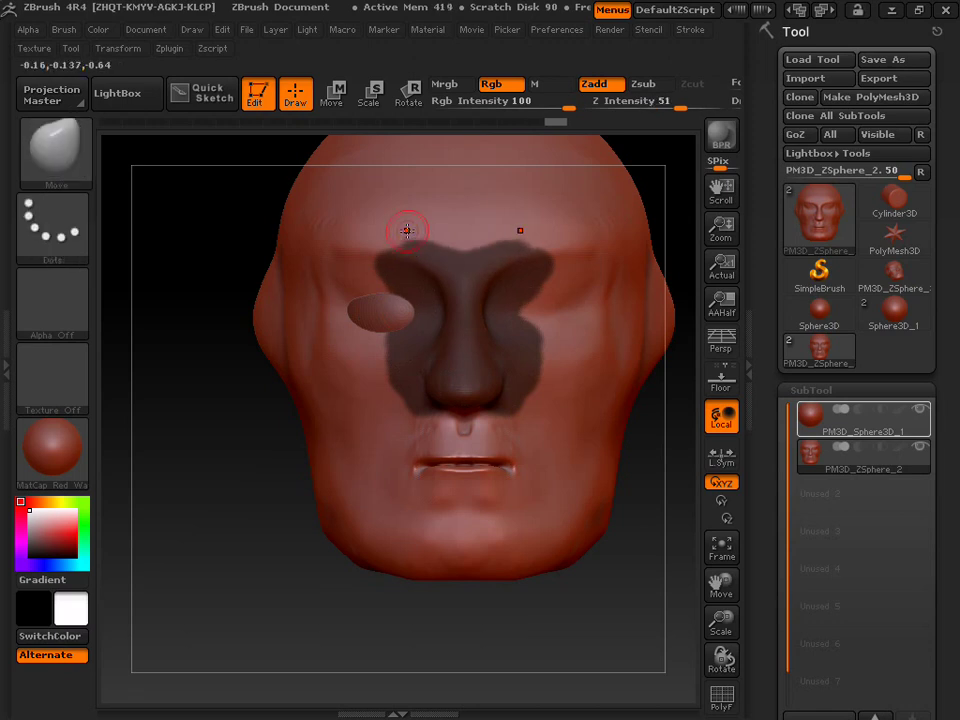
{"action": "key", "text": "ctrl+i"}
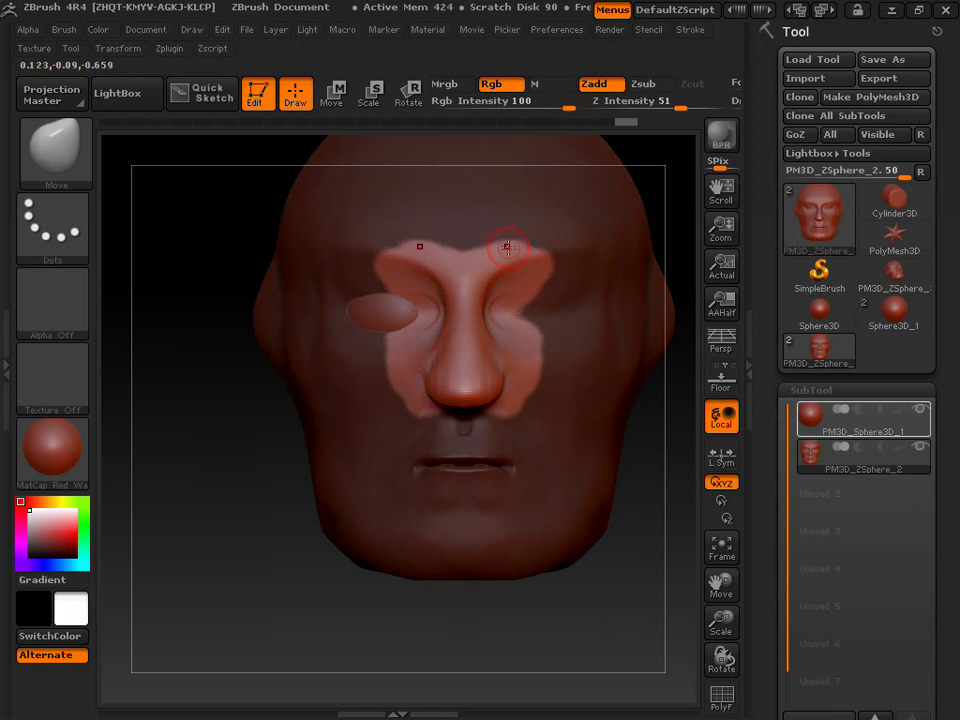
{"action": "mouse_move", "coordinate": [212, 334]}
{"action": "left_mouse_down"}
{"action": "mouse_move", "coordinate": [237, 335]}
{"action": "mouse_move", "coordinate": [163, 329]}
{"action": "left_mouse_up"}
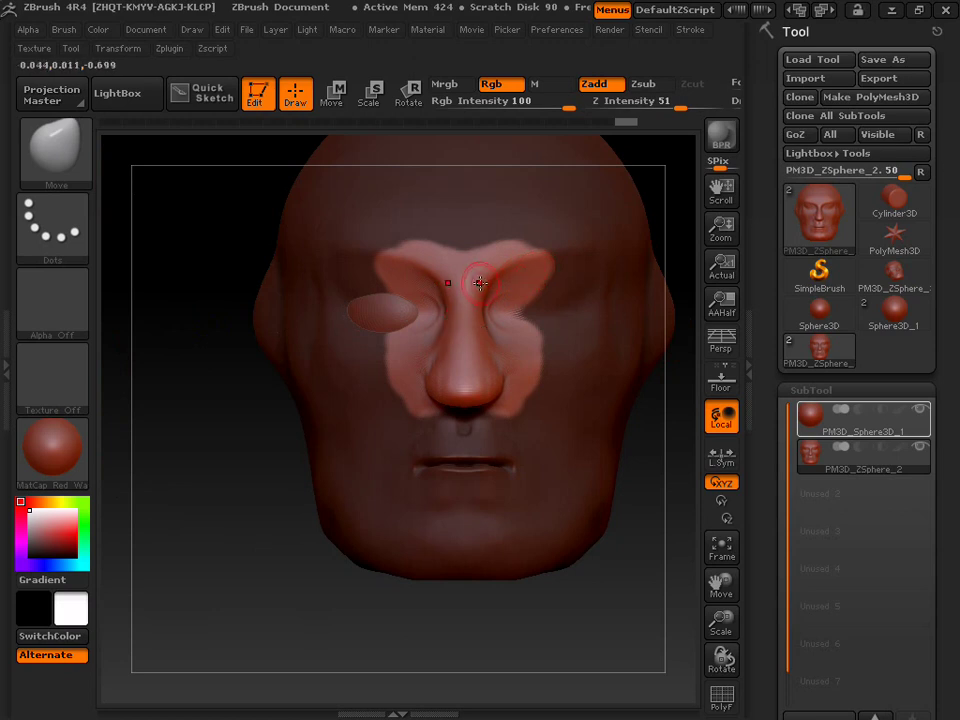
{"action": "mouse_move", "coordinate": [456, 235]}
{"action": "left_mouse_down", "text": "ctrl"}
{"action": "mouse_move", "coordinate": [456, 342]}
{"action": "mouse_move", "coordinate": [450, 370]}
{"action": "mouse_move", "coordinate": [441, 381]}
{"action": "mouse_move", "coordinate": [429, 375]}
{"action": "mouse_move", "coordinate": [456, 403]}
{"action": "mouse_move", "coordinate": [405, 388]}
{"action": "mouse_move", "coordinate": [443, 347]}
{"action": "left_mouse_up", "text": "ctrl"}
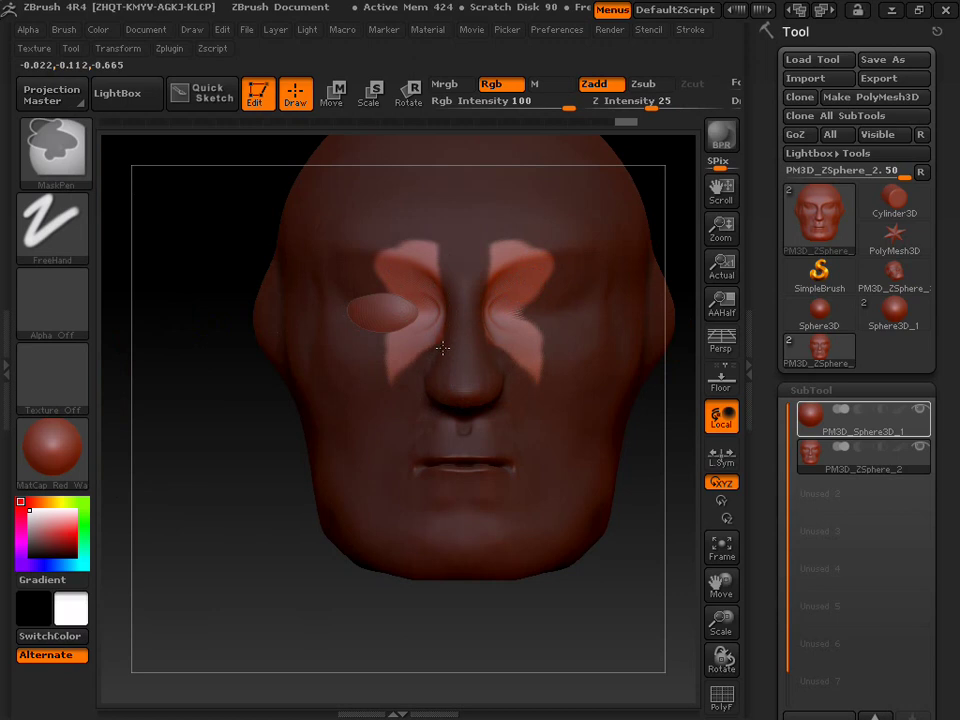
Mask the patch tips above the eyes, choose the Move brush (BMV), and Shift-smooth both eyelid areas.
{"action": "mouse_move", "coordinate": [448, 290]}
{"action": "left_mouse_down", "text": "ctrl"}
{"action": "mouse_move", "coordinate": [420, 255]}
{"action": "mouse_move", "coordinate": [386, 240]}
{"action": "mouse_move", "coordinate": [413, 248]}
{"action": "left_mouse_up", "text": "ctrl"}
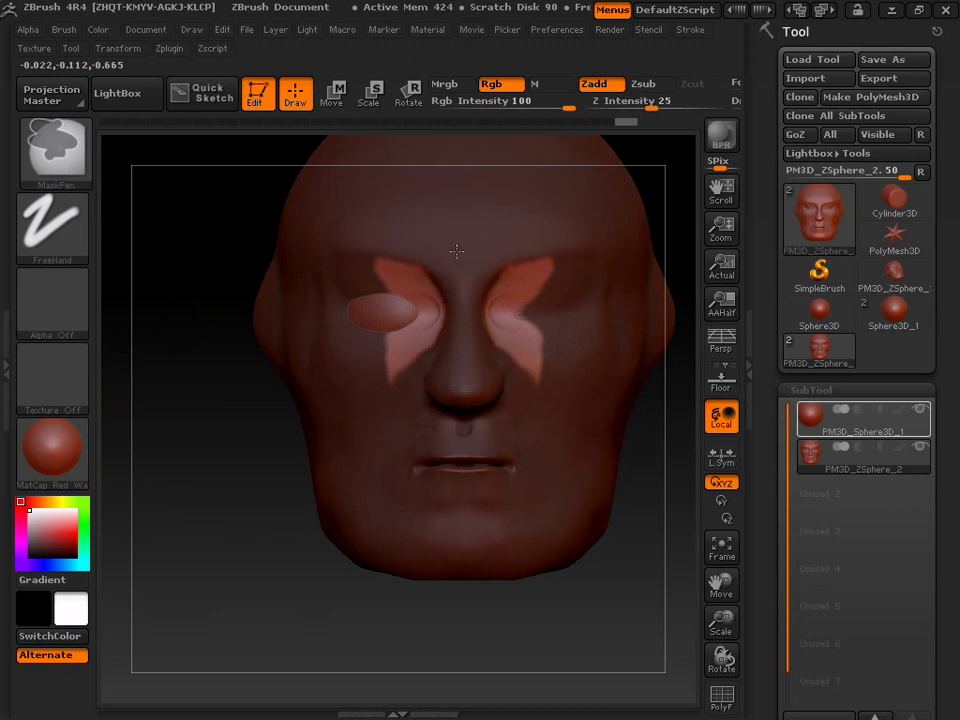
{"action": "key", "text": "b"}
{"action": "key", "text": "m"}
{"action": "key", "text": "v"}
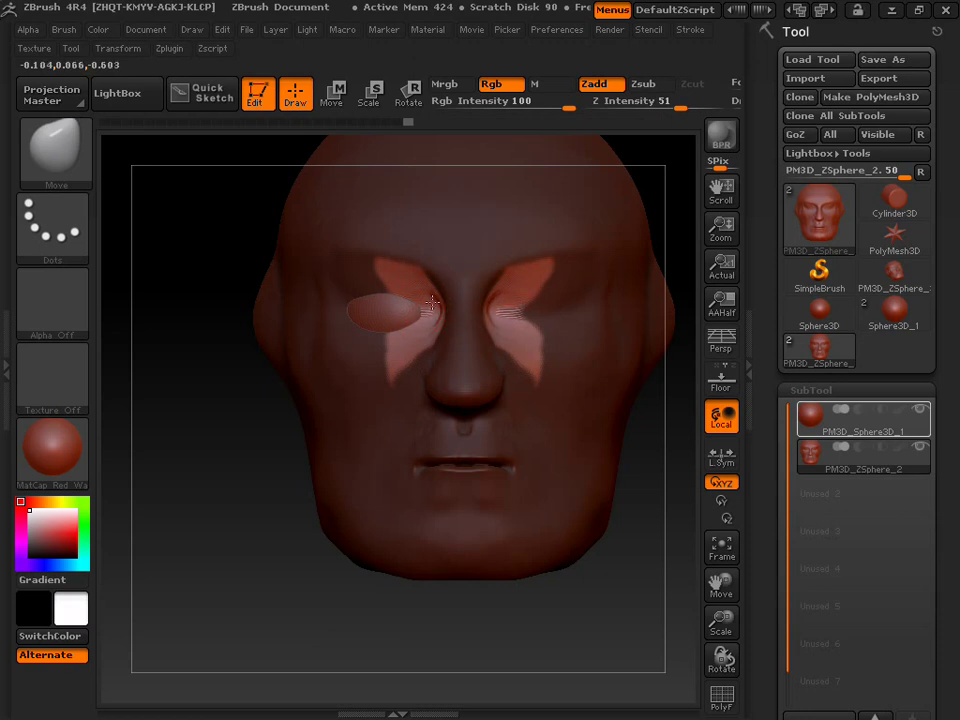
{"action": "key", "text": "shift"}
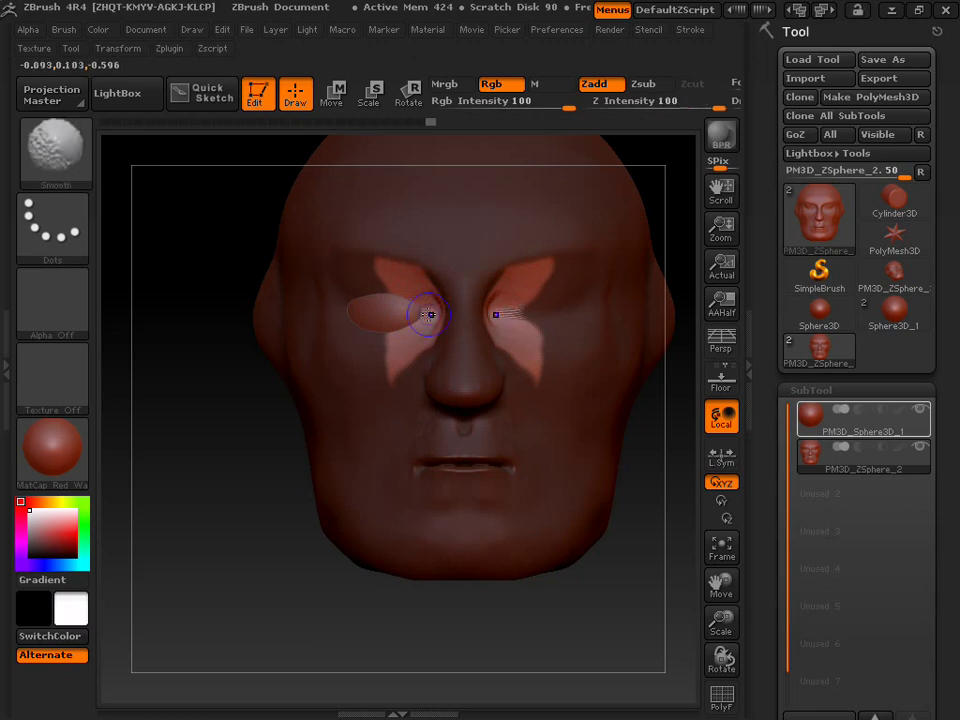
{"action": "left_click_drag", "start_coordinate": [424, 317], "coordinate": [427, 306], "text": "shift"}
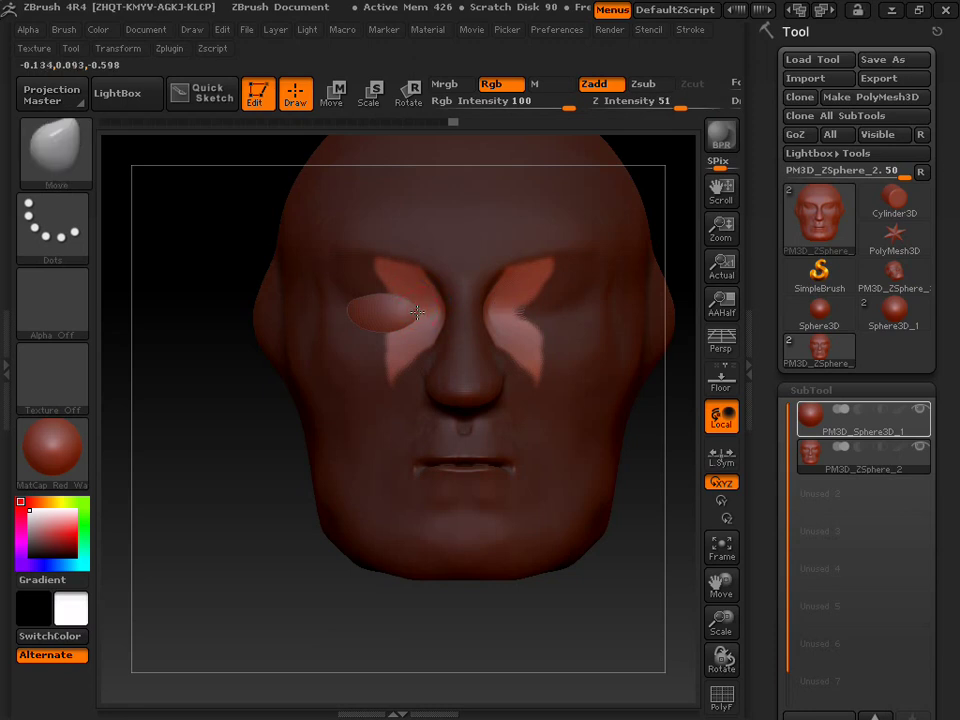
{"action": "key", "text": "shift"}
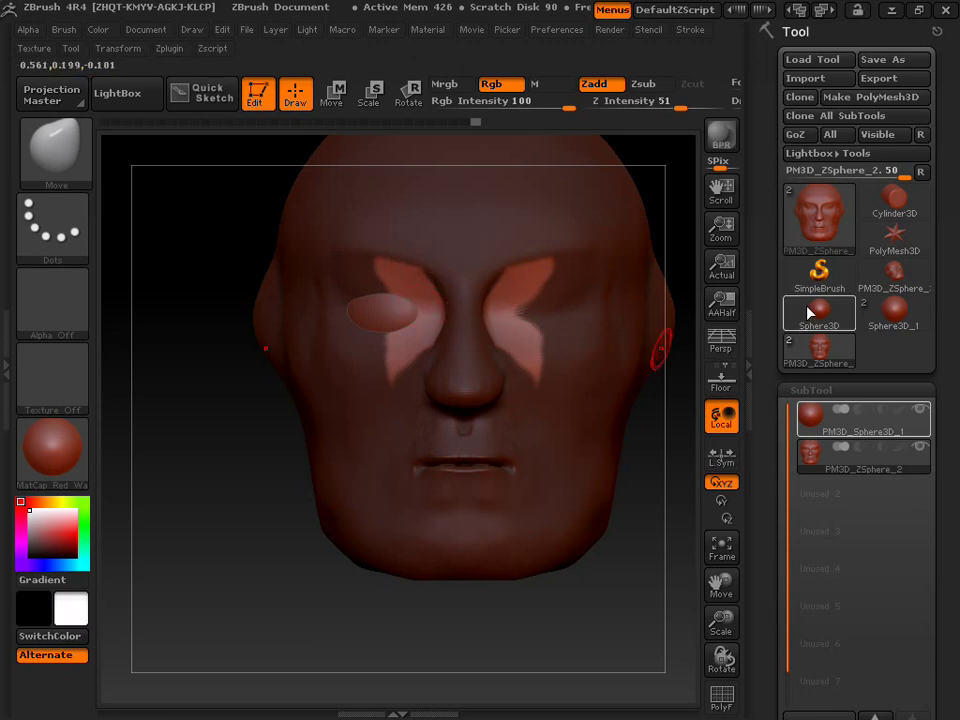
Make PM3D_Sphere3D_1 the active subtool and switch to Move mode.
{"action": "left_click_drag", "start_coordinate": [804, 313], "coordinate": [800, 297]}
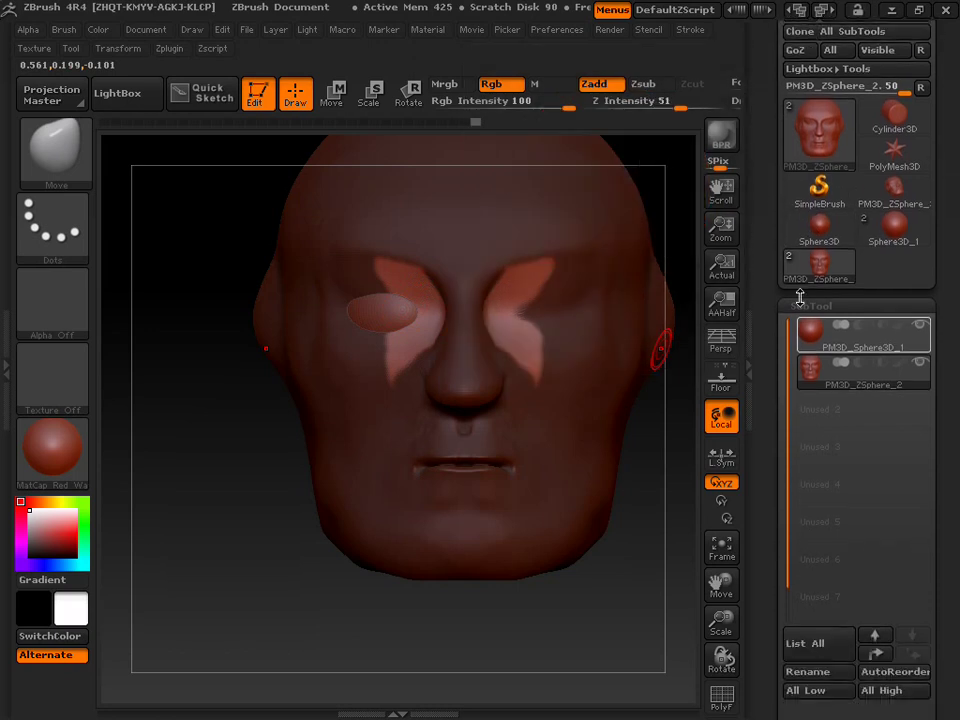
{"action": "left_click", "coordinate": [850, 342]}
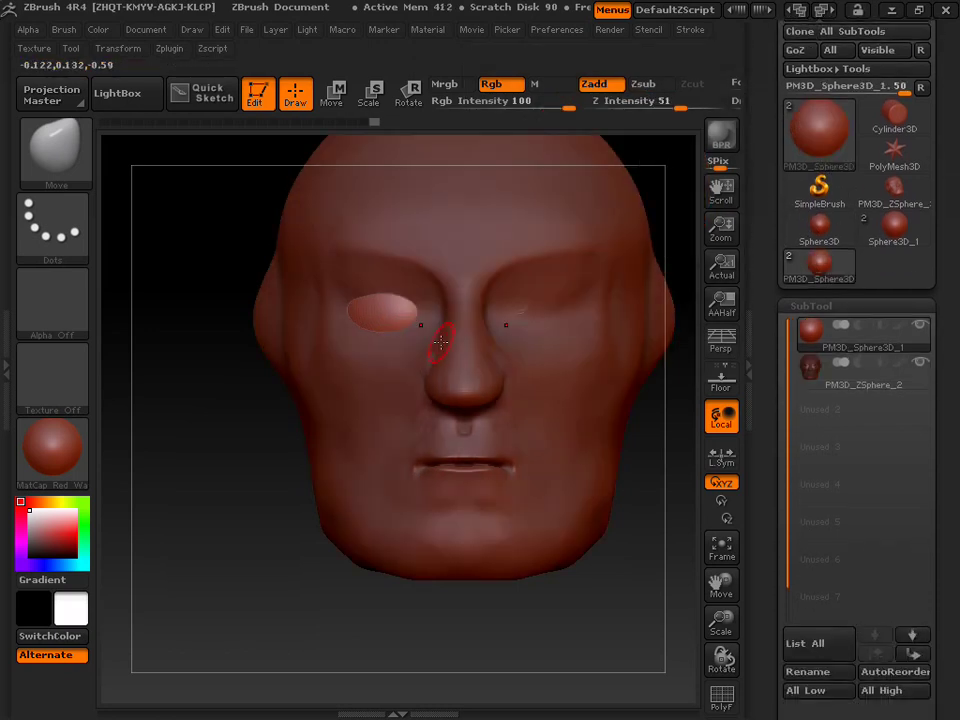
{"action": "left_click", "coordinate": [331, 93]}
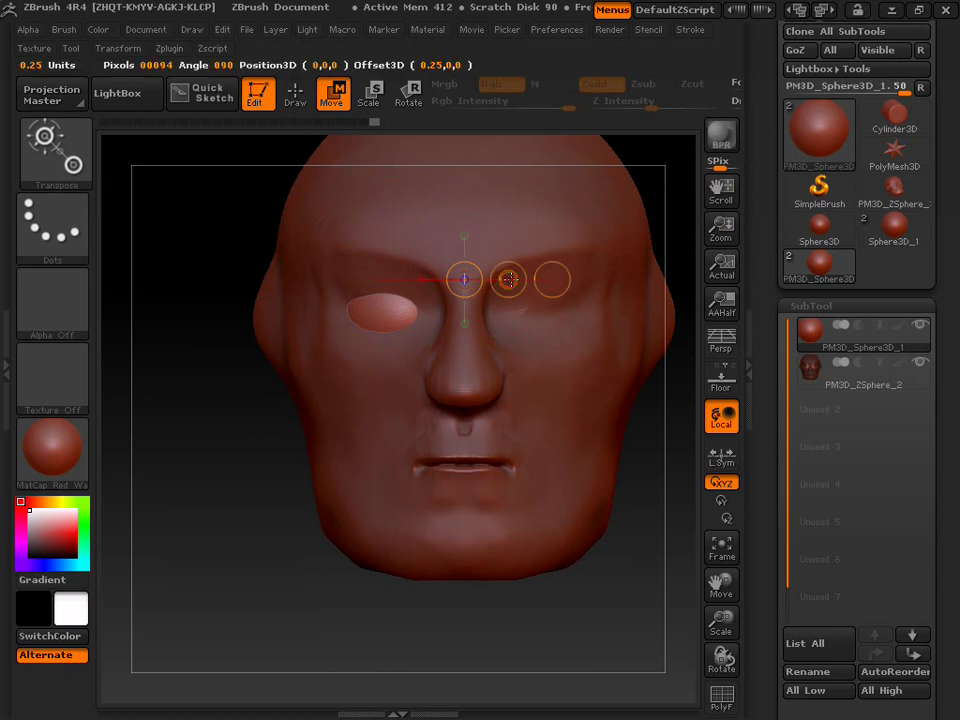
Nudge the eyeball slightly left and orbit the head to check it from the side.
{"action": "left_click_drag", "start_coordinate": [508, 280], "coordinate": [502, 284]}
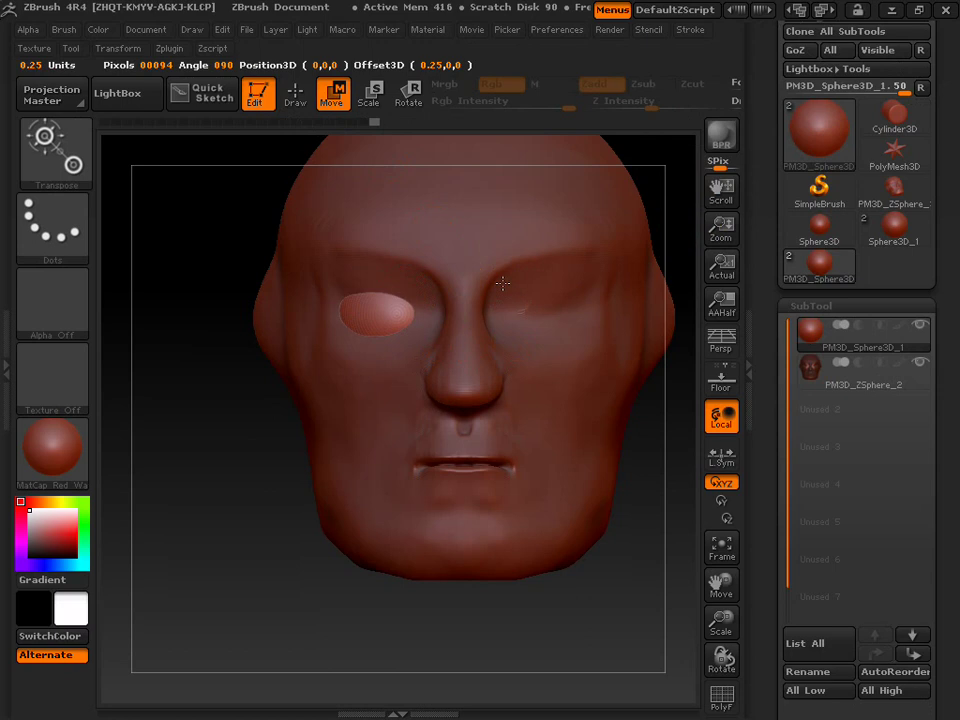
{"action": "left_click_drag", "start_coordinate": [464, 279], "coordinate": [552, 279]}
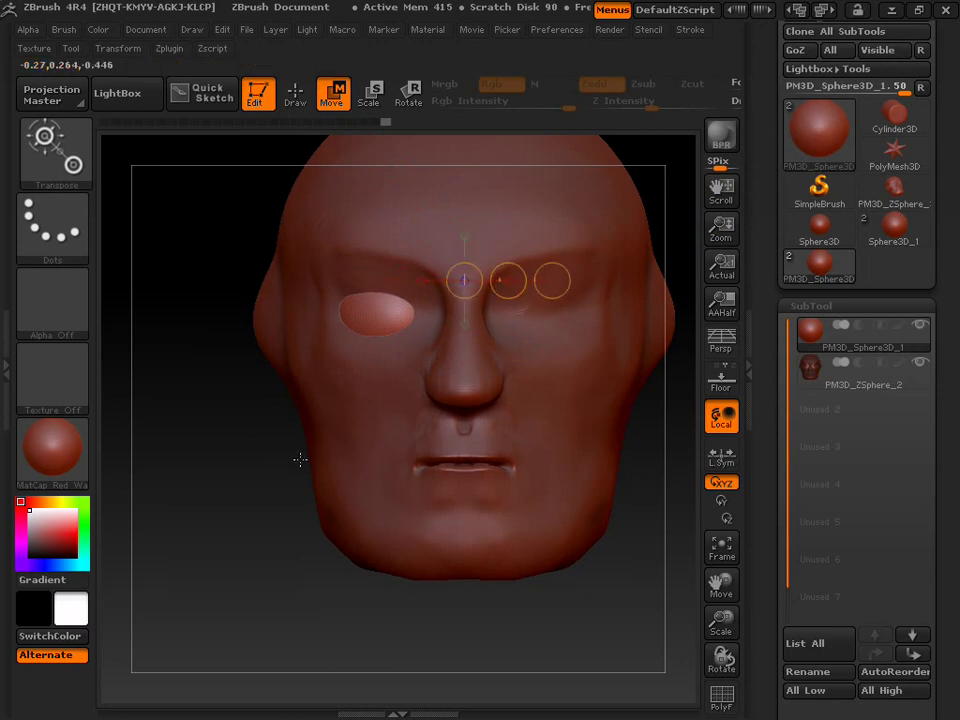
{"action": "left_click_drag", "start_coordinate": [300, 457], "coordinate": [317, 459]}
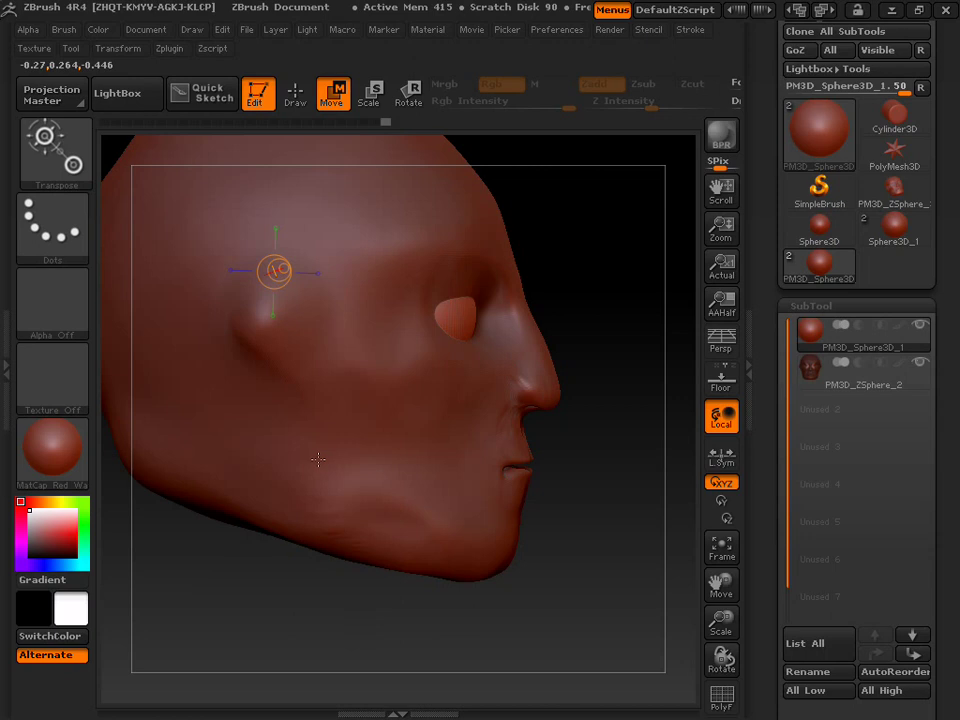
{"action": "left_click_drag", "start_coordinate": [317, 459], "coordinate": [318, 459]}
{"action": "key", "text": "ctrl+z"}
{"action": "key", "text": "ctrl+shift+z"}
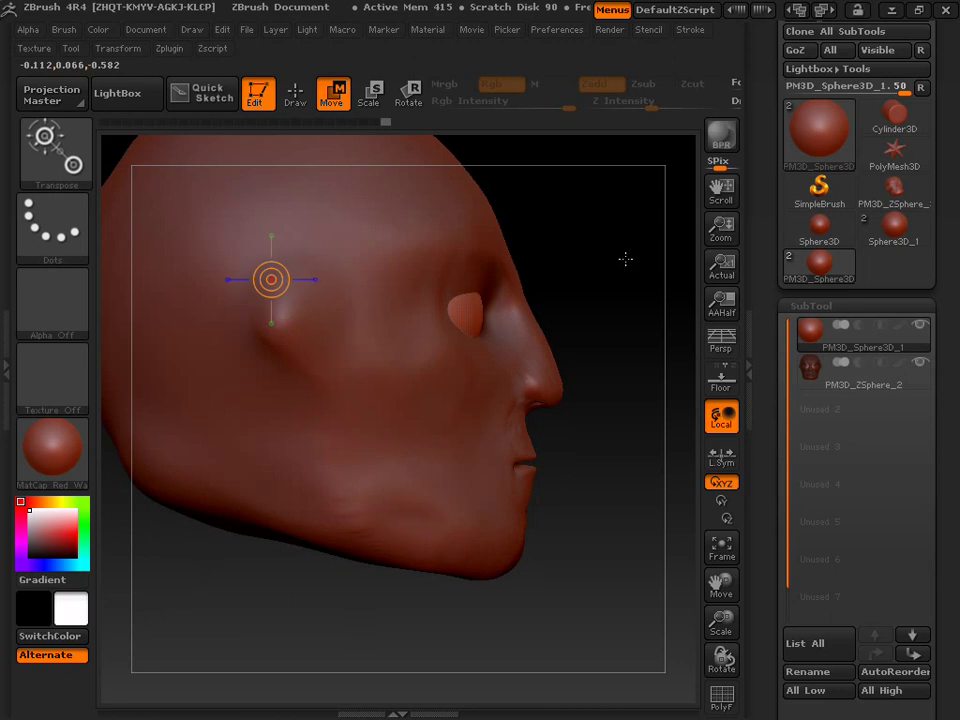
{"action": "mouse_move", "coordinate": [632, 259]}
{"action": "left_mouse_down"}
{"action": "mouse_move", "coordinate": [487, 264]}
{"action": "mouse_move", "coordinate": [317, 229]}
{"action": "mouse_move", "coordinate": [345, 231]}
{"action": "left_mouse_up"}
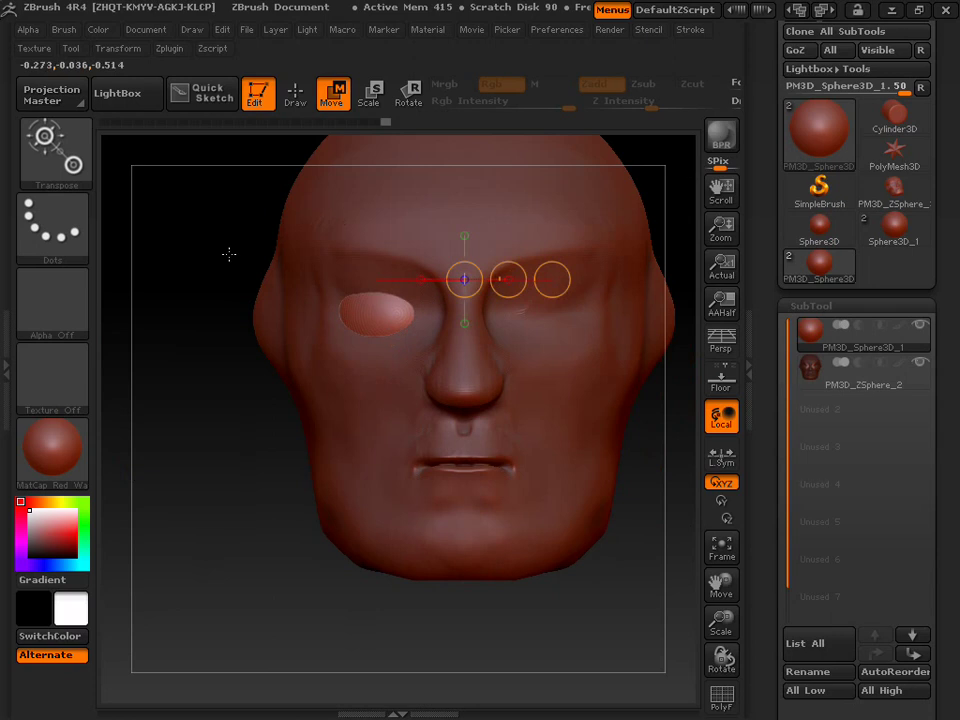
Return to Draw mode, briefly select the PM3D_ZSphere_2 head, then reselect PM3D_Sphere3D_1.
{"action": "left_click", "coordinate": [295, 93]}
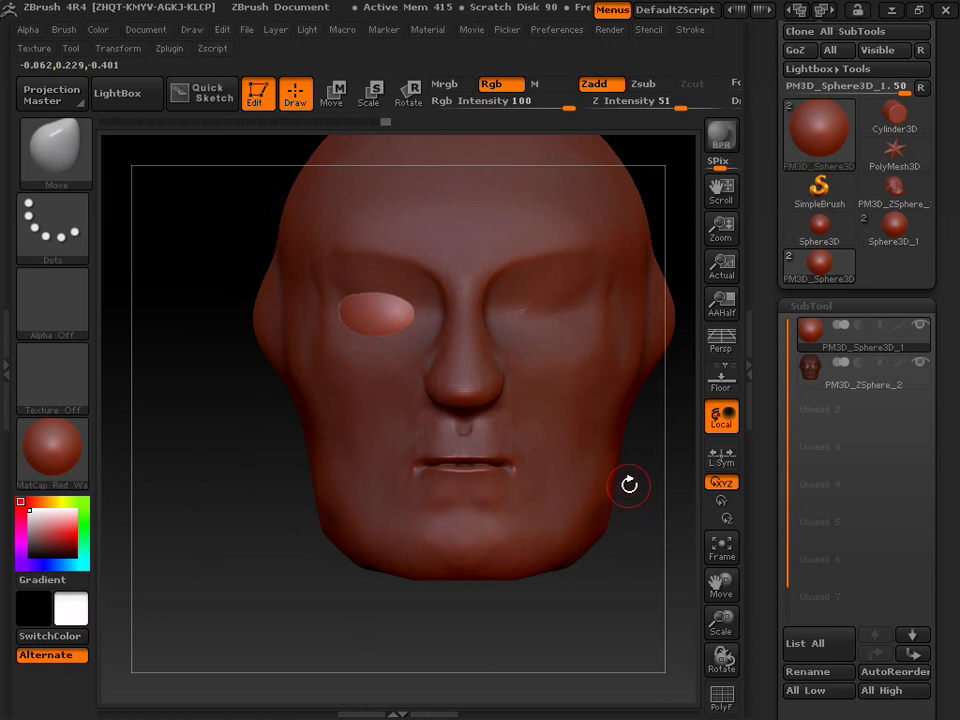
{"action": "left_click", "coordinate": [857, 386]}
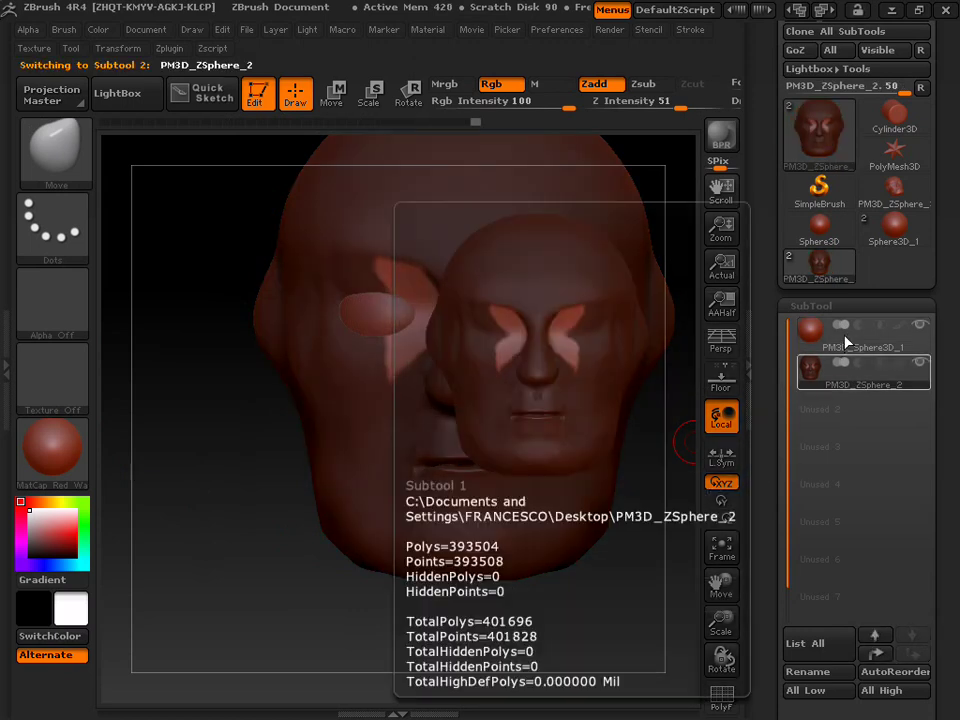
{"action": "left_click", "coordinate": [840, 343]}
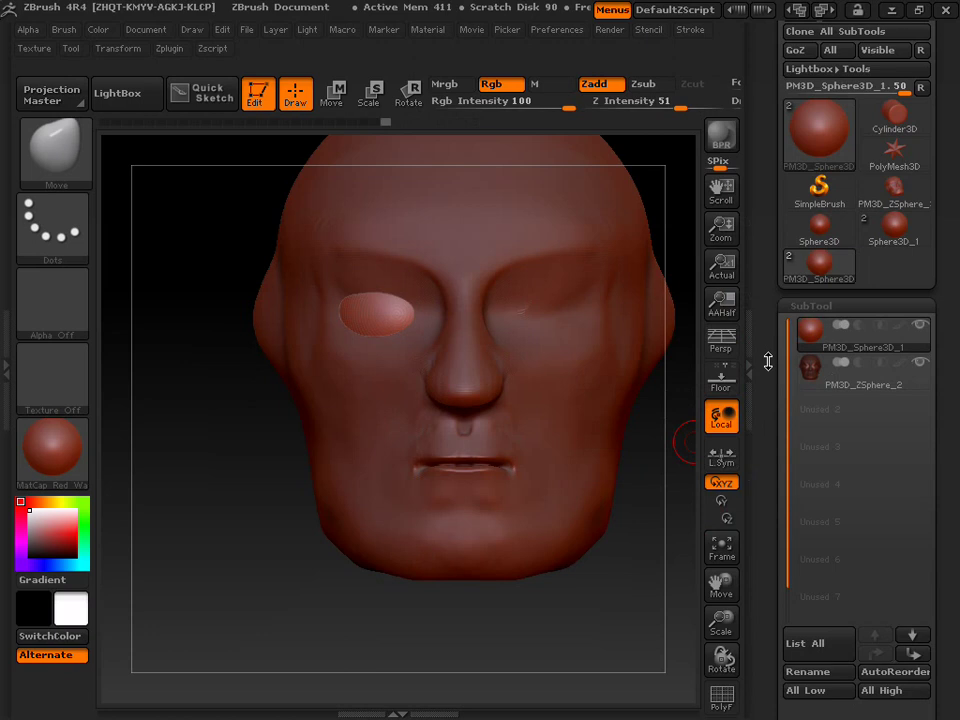
Minimise ZBrush and bring up the Camtasia Recorder control panel from the taskbar.
{"action": "left_click", "coordinate": [891, 11]}
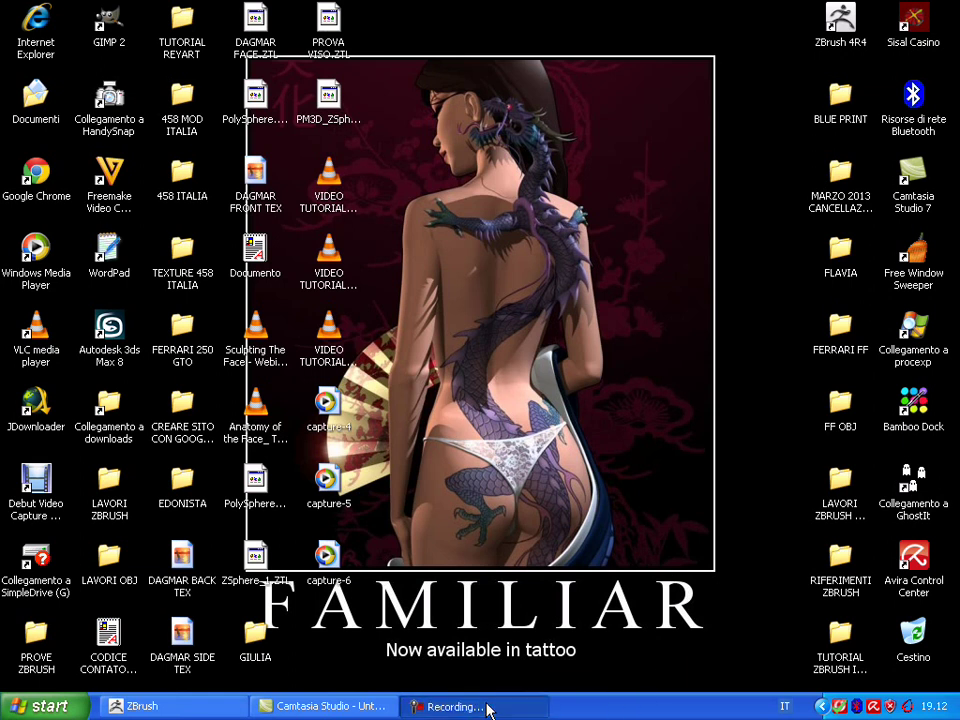
{"action": "left_click", "coordinate": [488, 708]}
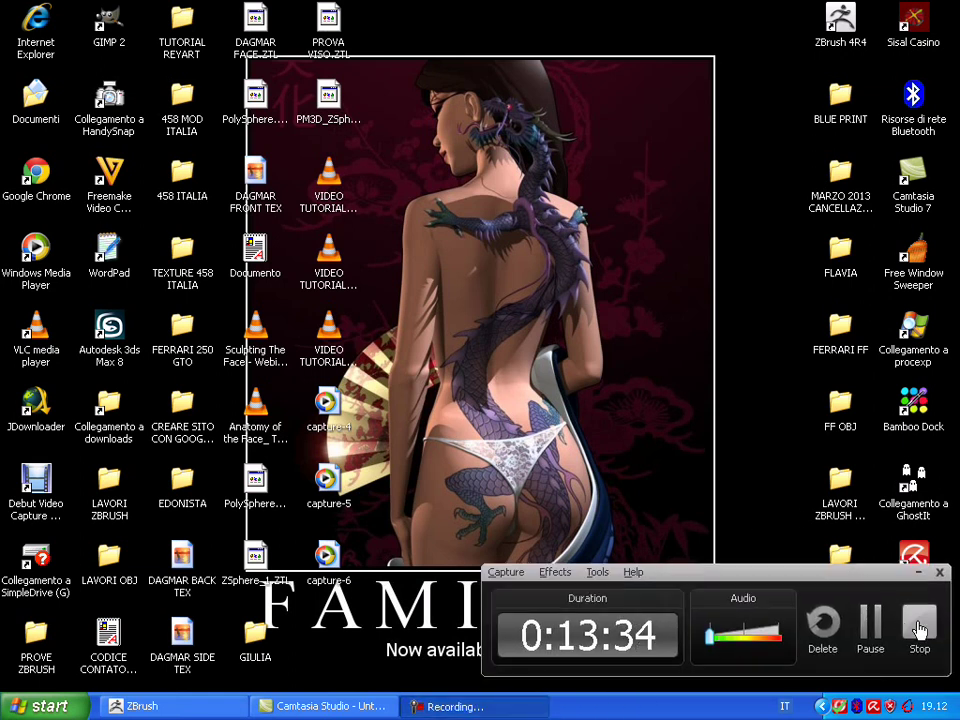